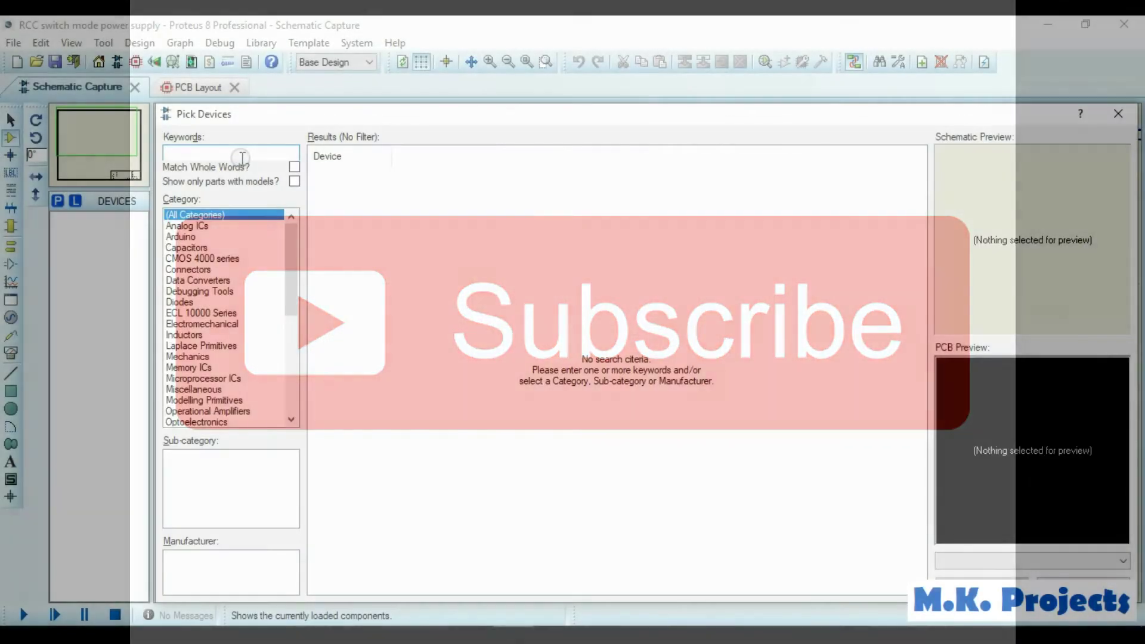
# Find the generic BRIDGE rectifier and place it as BR1 at the sheet's top-left.
pyautogui.write('ridge')
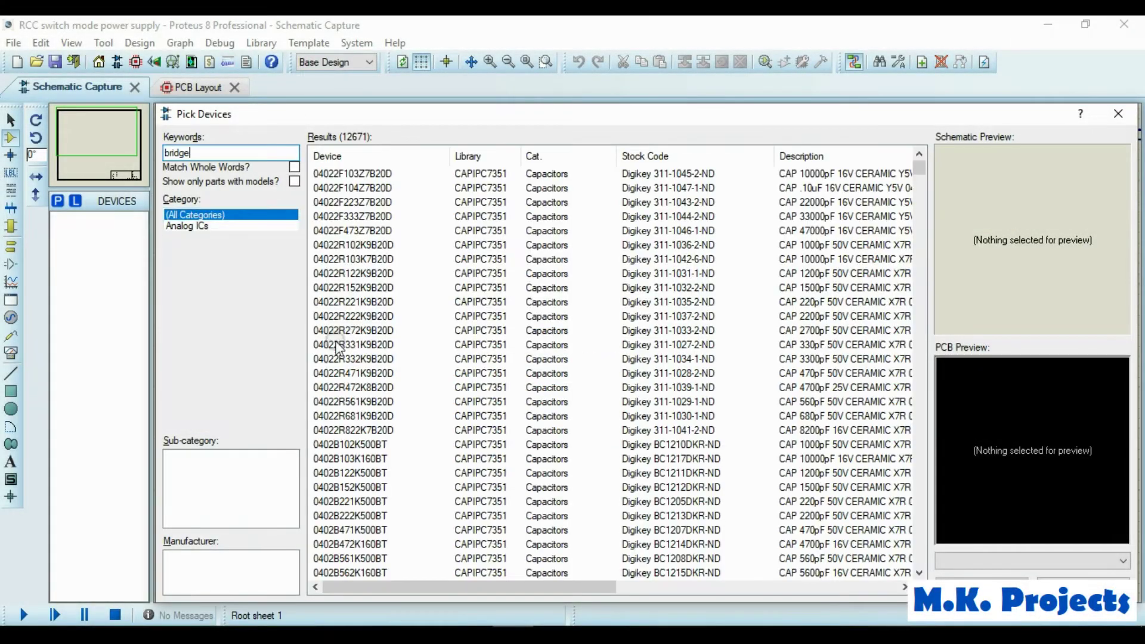
pyautogui.click(448, 361)
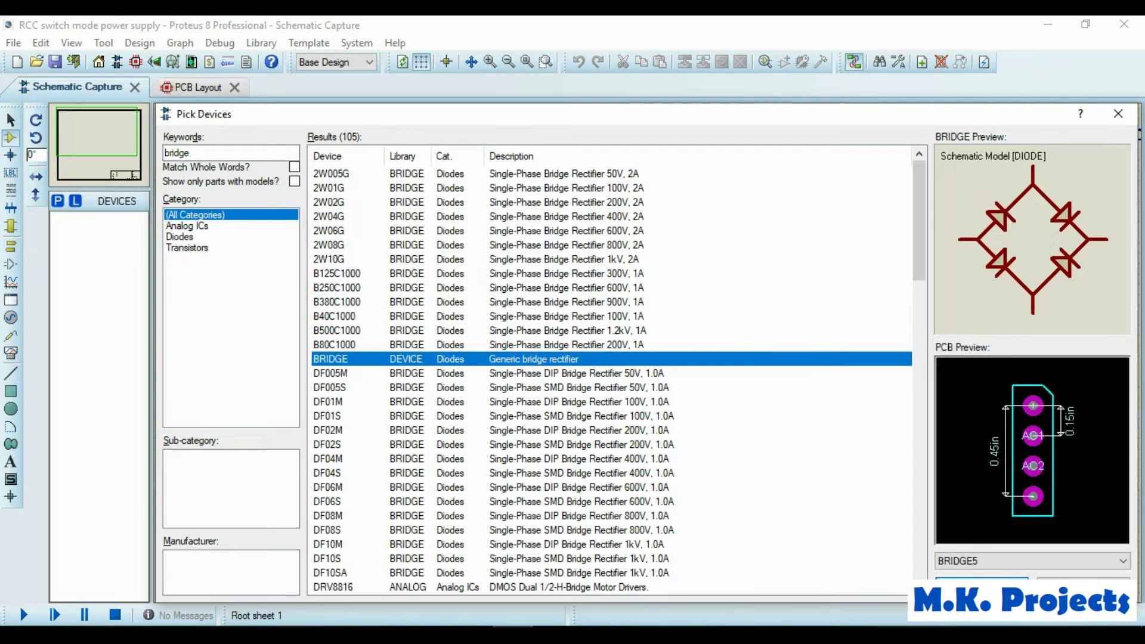
pyautogui.doubleClick(448, 360)
pyautogui.click(317, 250)
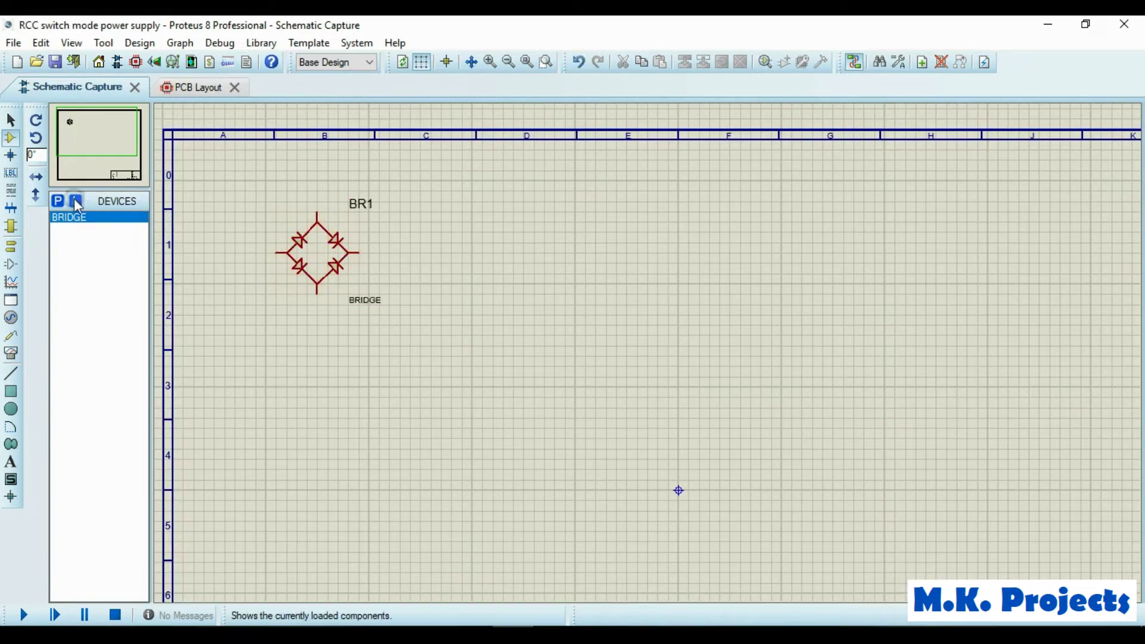
# Load the 2u2 450V radial electrolytic capacitor PCELEC2U2450V44M from Capacitors for placing.
pyautogui.click(57, 200)
pyautogui.click(194, 247)
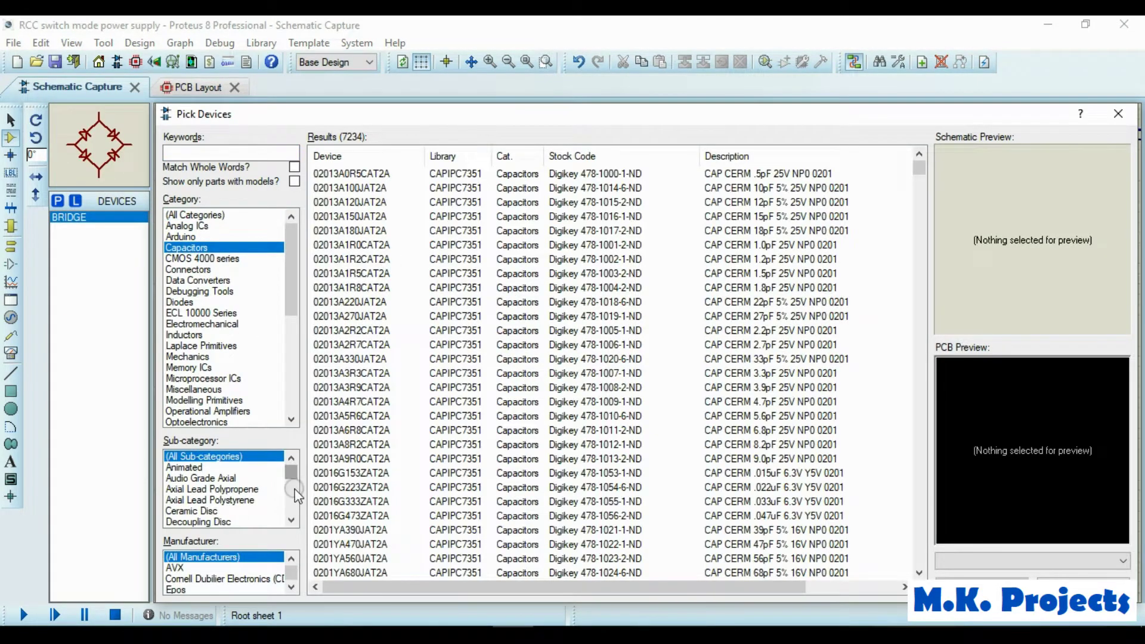
pyautogui.moveTo(294, 490); pyautogui.dragTo(292, 507)
pyautogui.click(201, 467)
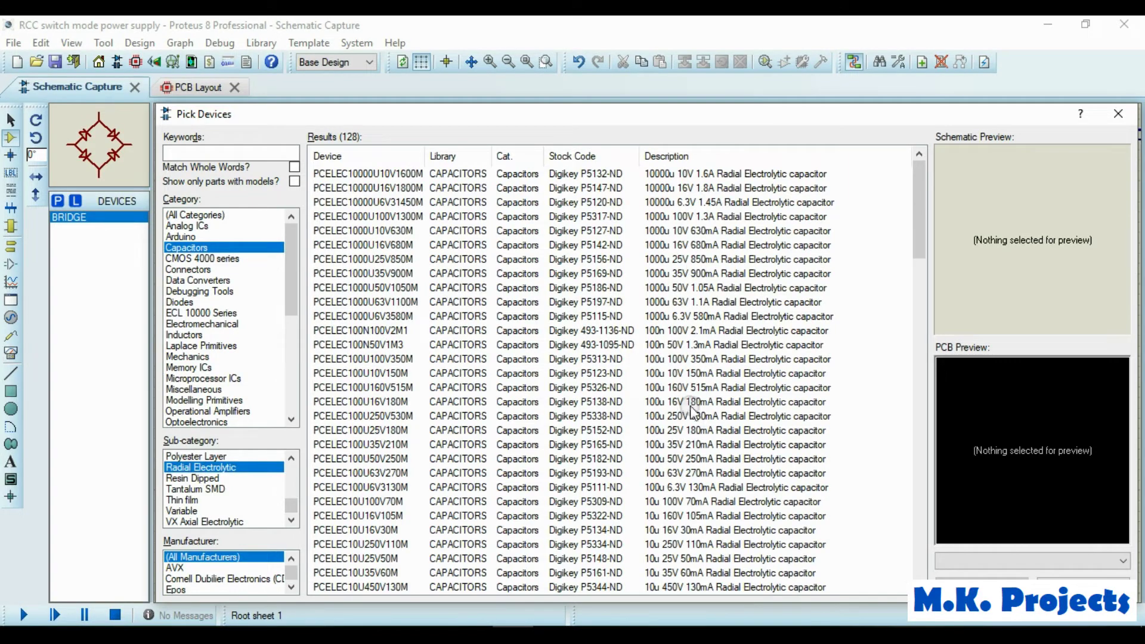
pyautogui.moveTo(925, 250); pyautogui.dragTo(921, 394)
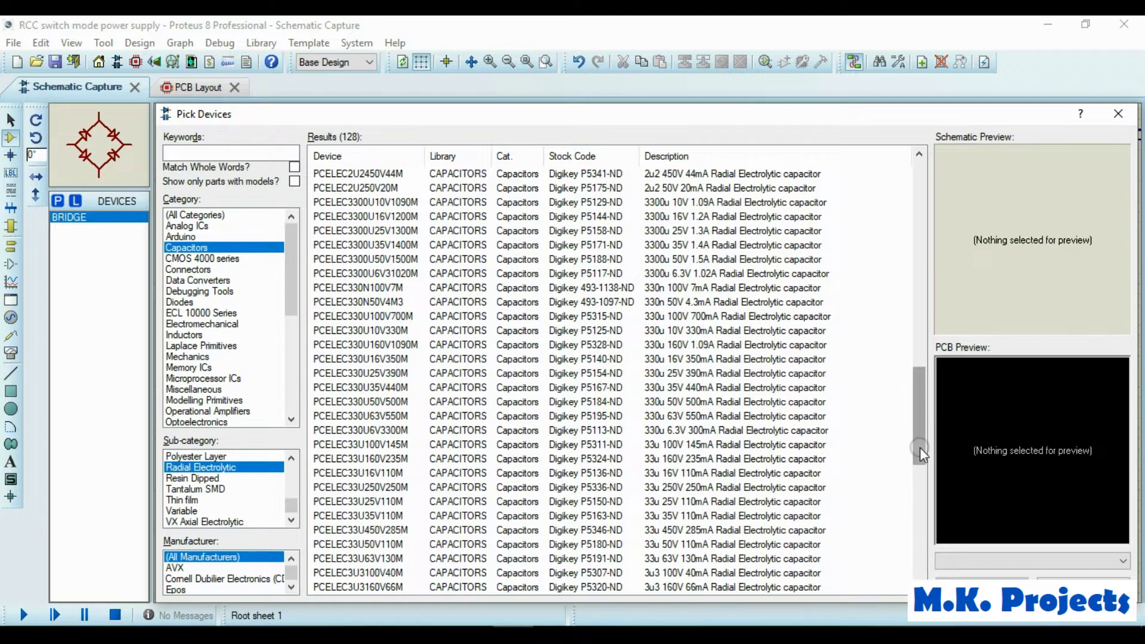
pyautogui.click(662, 432)
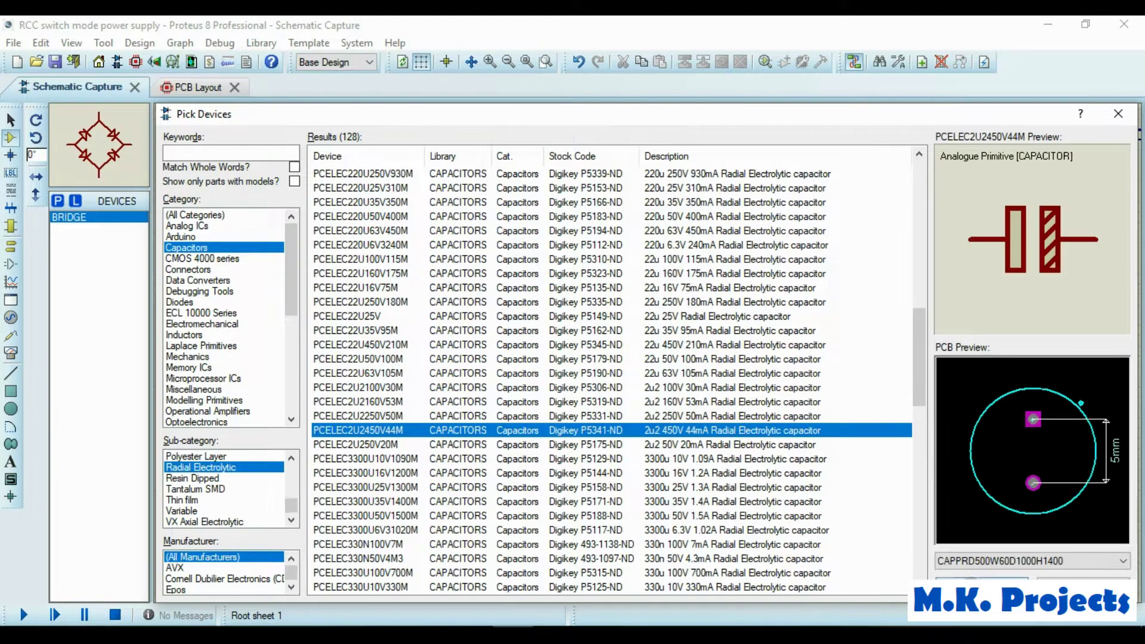
pyautogui.press('Return')
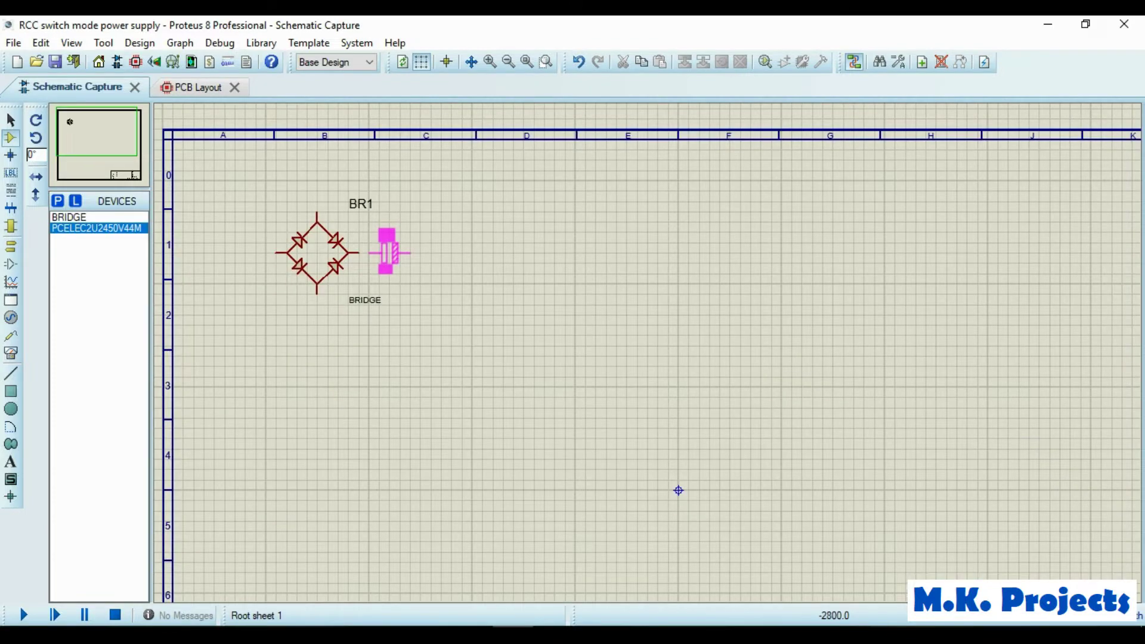
# Place capacitor C1 vertically beside BR1 and wire it across the bridge outputs.
pyautogui.click(391, 252)
pyautogui.rightClick(409, 273)
pyautogui.click(472, 238)
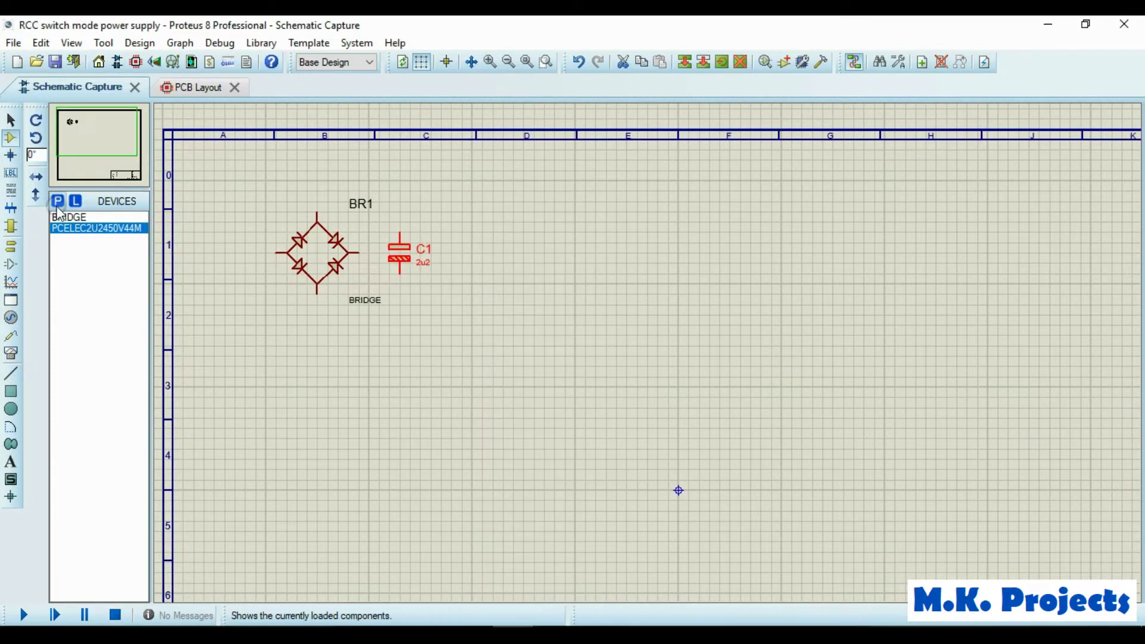
pyautogui.click(499, 223)
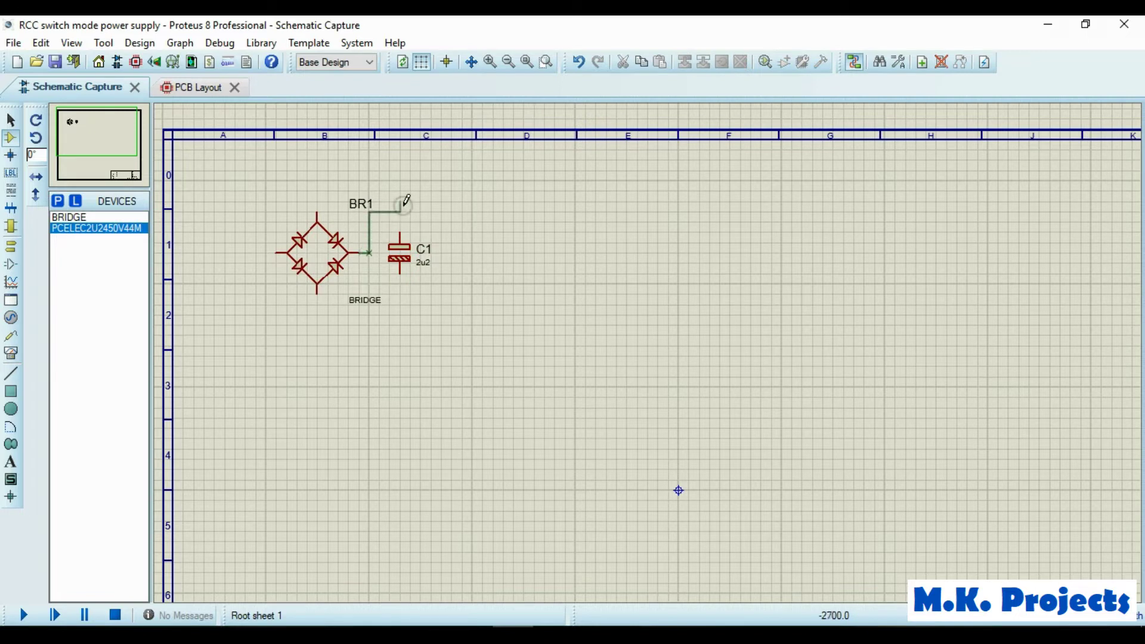
pyautogui.click(399, 235)
pyautogui.click(266, 253)
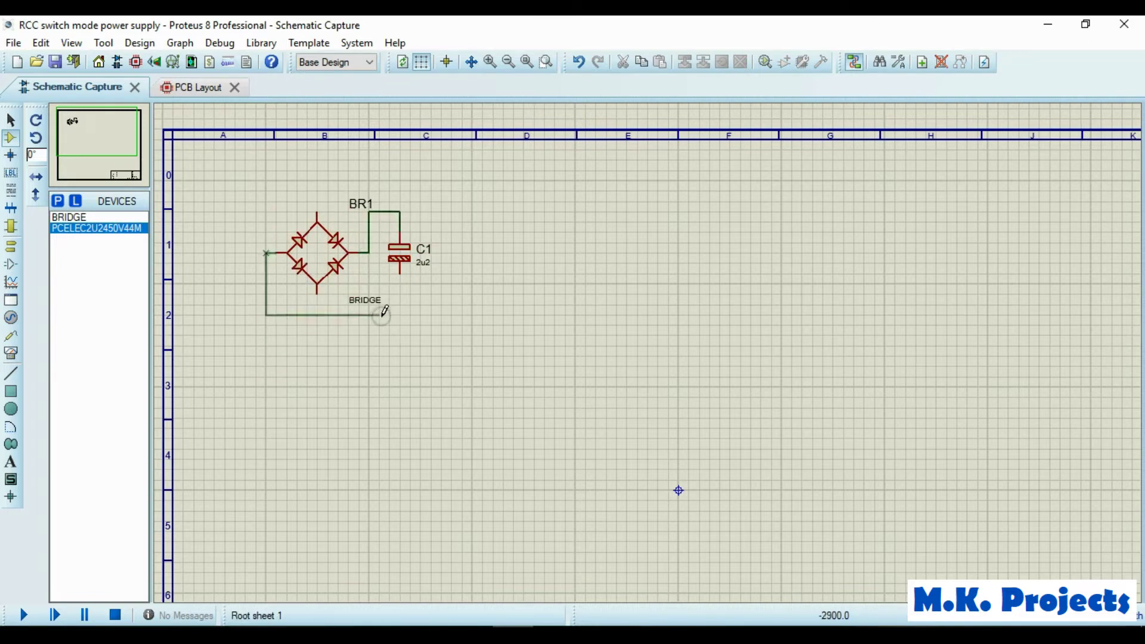
pyautogui.click(399, 273)
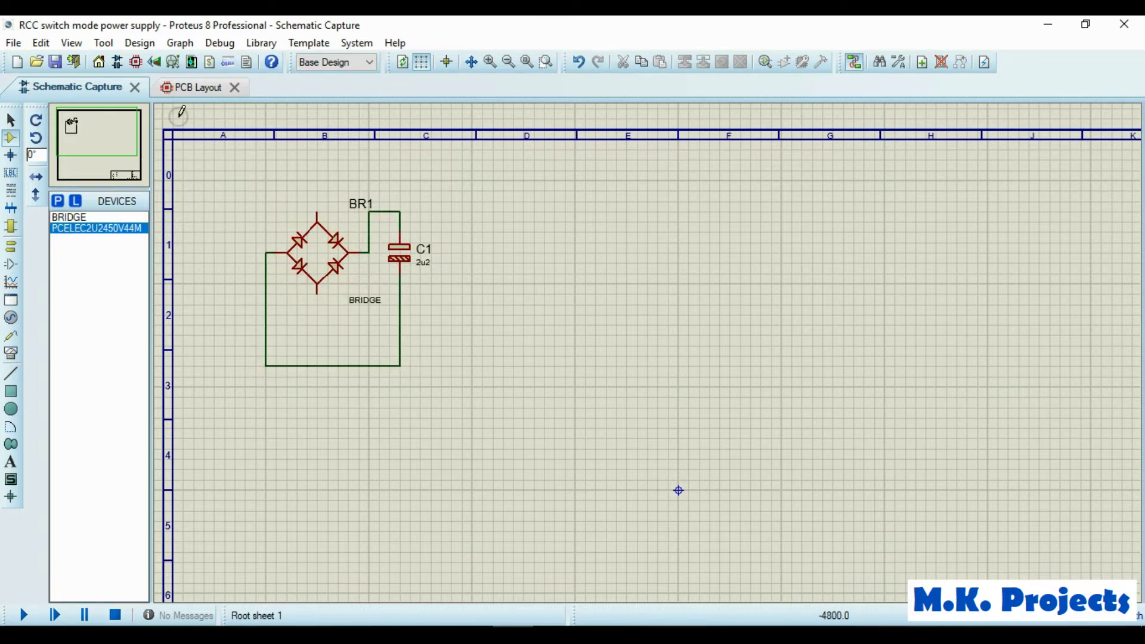
# Add the V3PHASE mains generator from Simulator Primitives to the parts list.
pyautogui.click(58, 201)
pyautogui.write('generator')
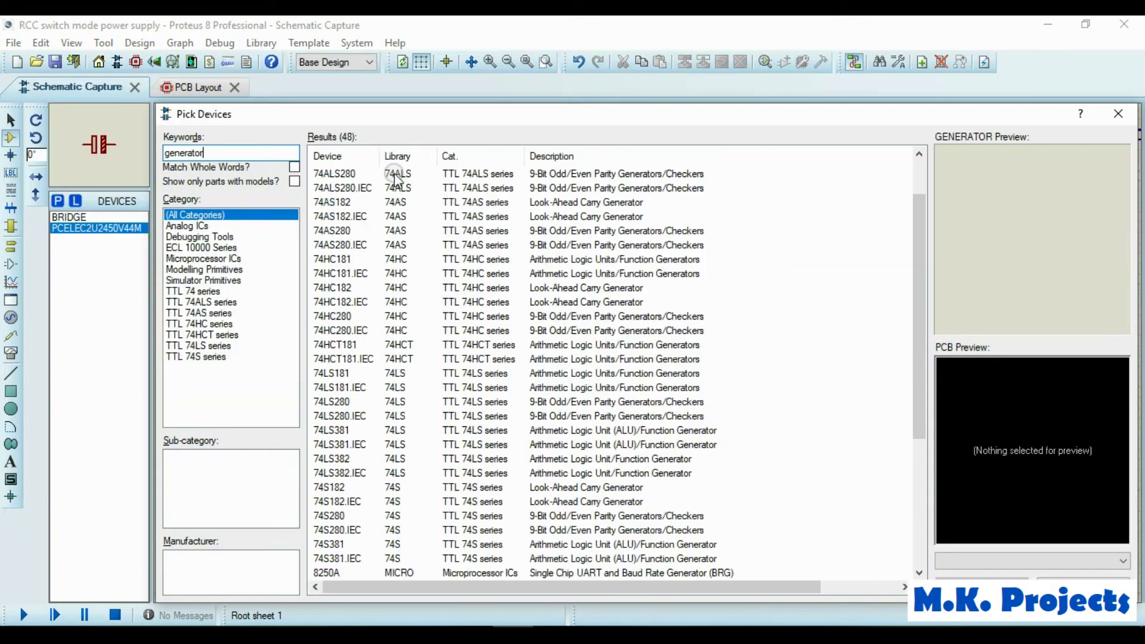
pyautogui.click(202, 280)
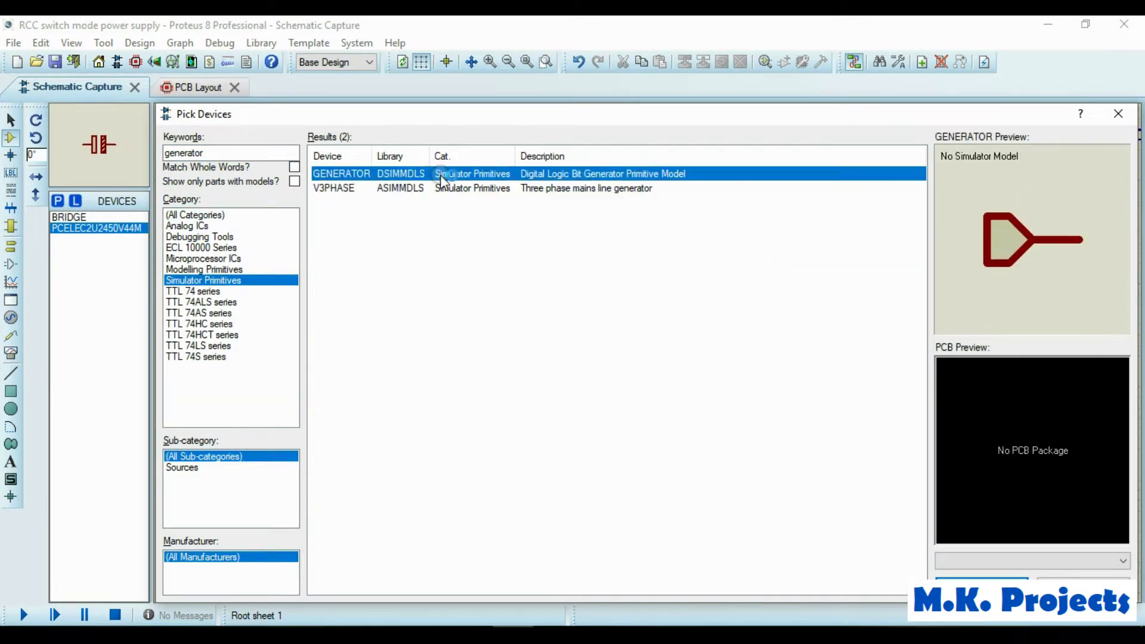
pyautogui.click(238, 269)
pyautogui.click(516, 188)
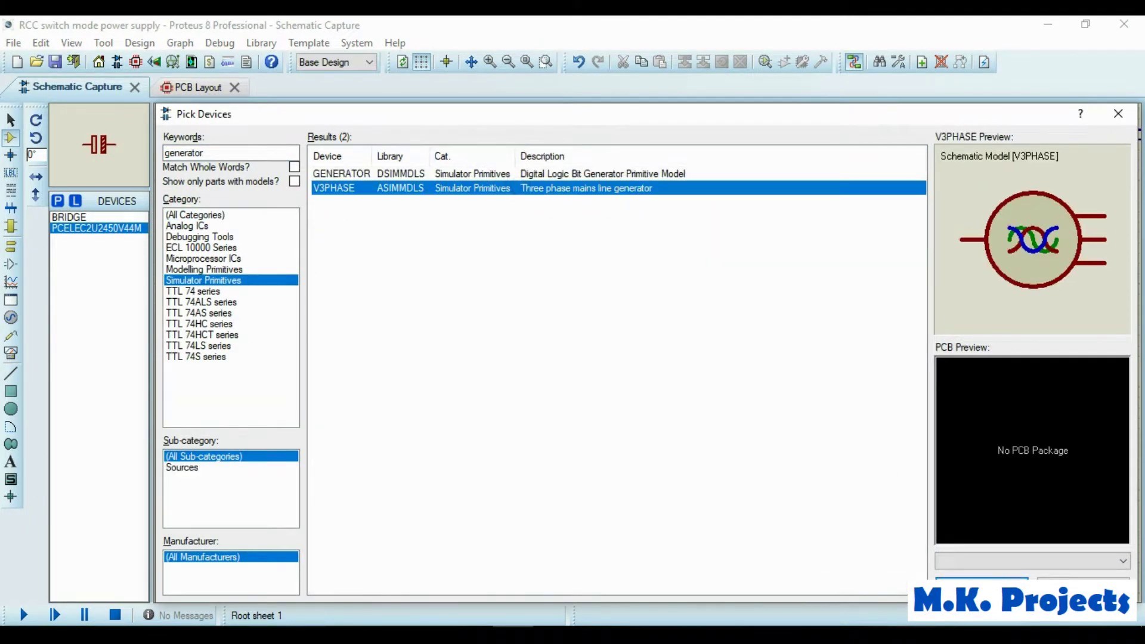
pyautogui.doubleClick(516, 188)
# Place generator V1 under the bridge and wire it to BR1's AC terminals.
pyautogui.click(320, 392)
pyautogui.click(267, 417)
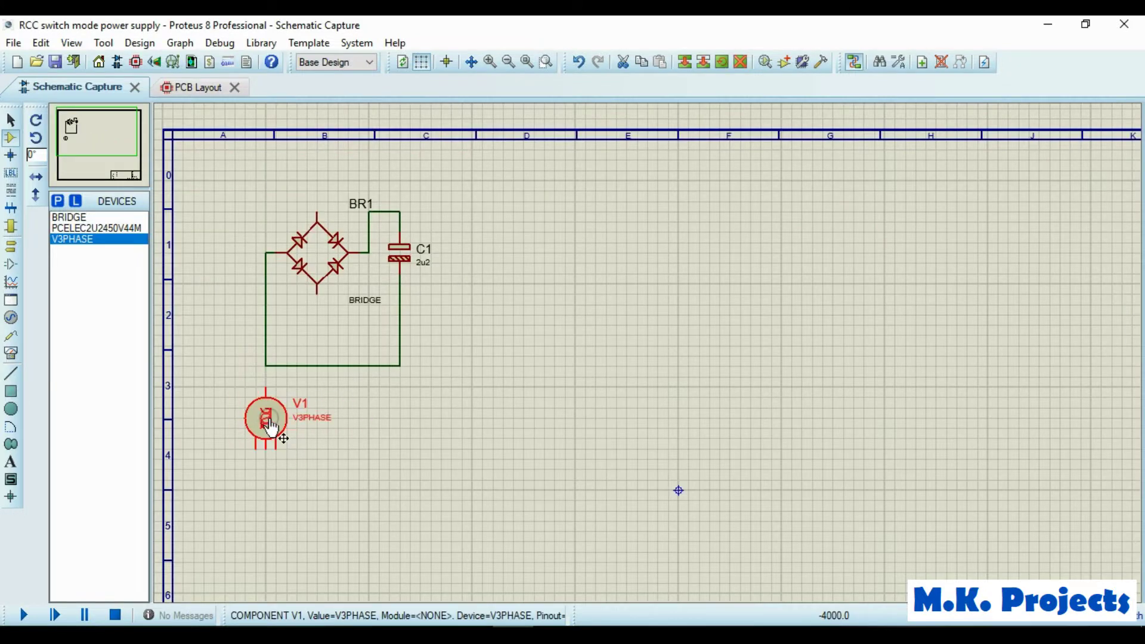
pyautogui.moveTo(269, 427); pyautogui.dragTo(229, 407)
pyautogui.click(213, 366)
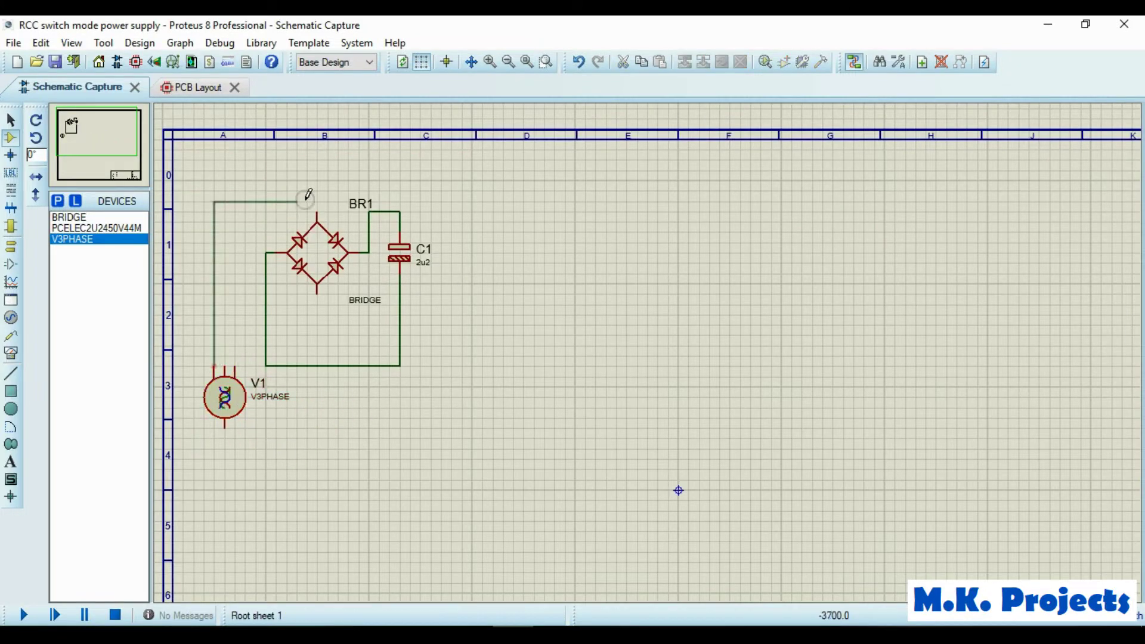
pyautogui.click(317, 203)
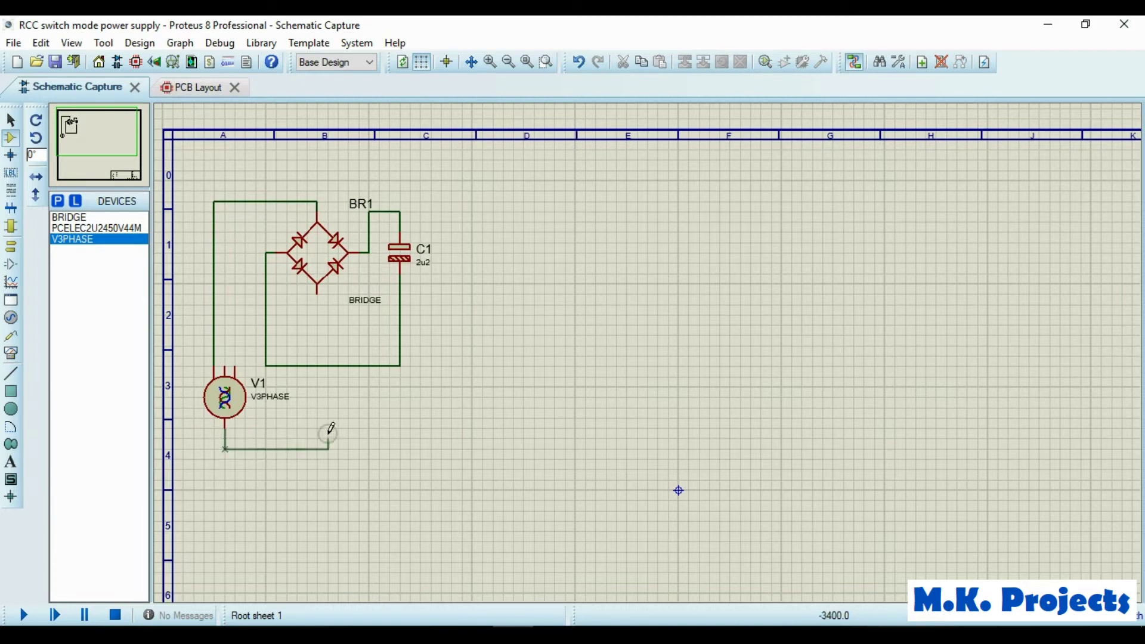
pyautogui.click(317, 293)
# Find the MJE13007 power transistor and place it as Q1.
pyautogui.click(57, 201)
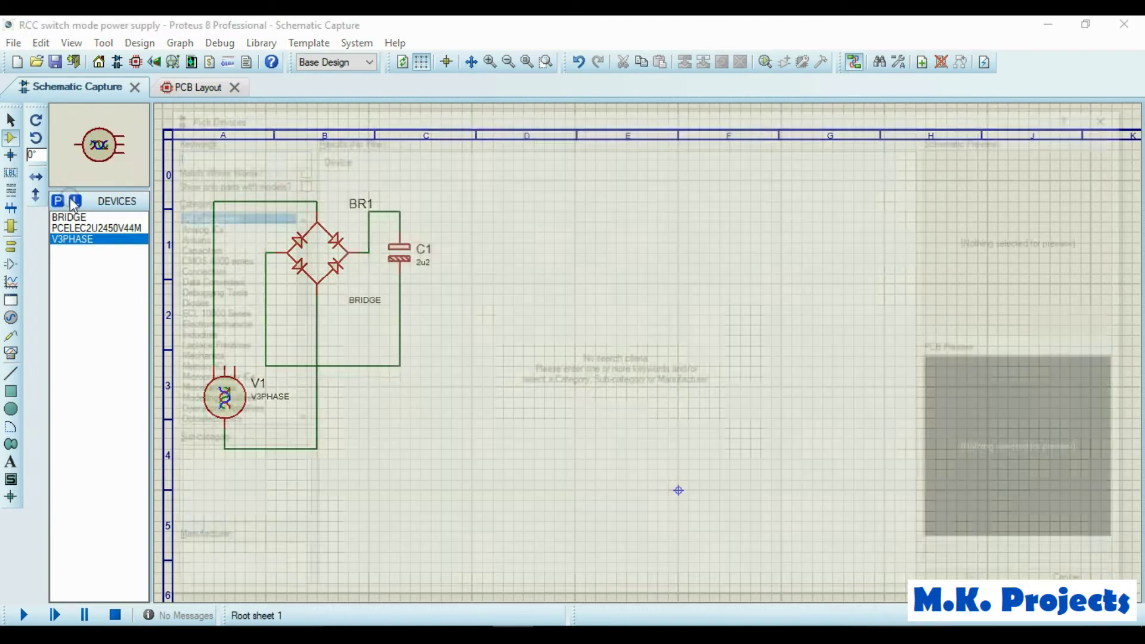
pyautogui.write('1300')
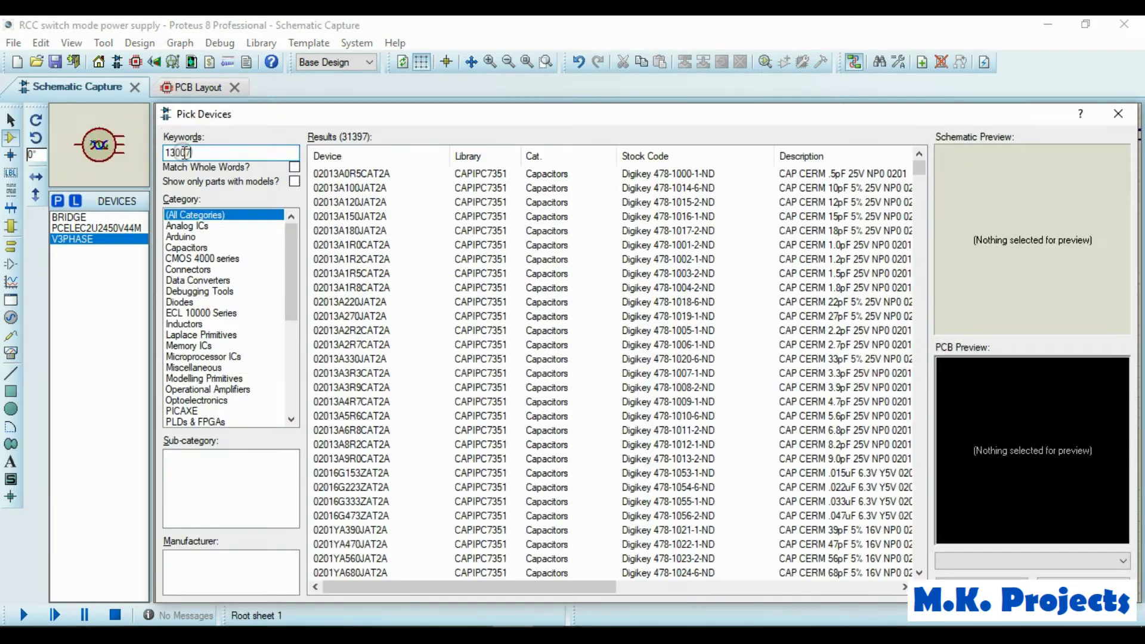
pyautogui.write('7')
pyautogui.doubleClick(444, 188)
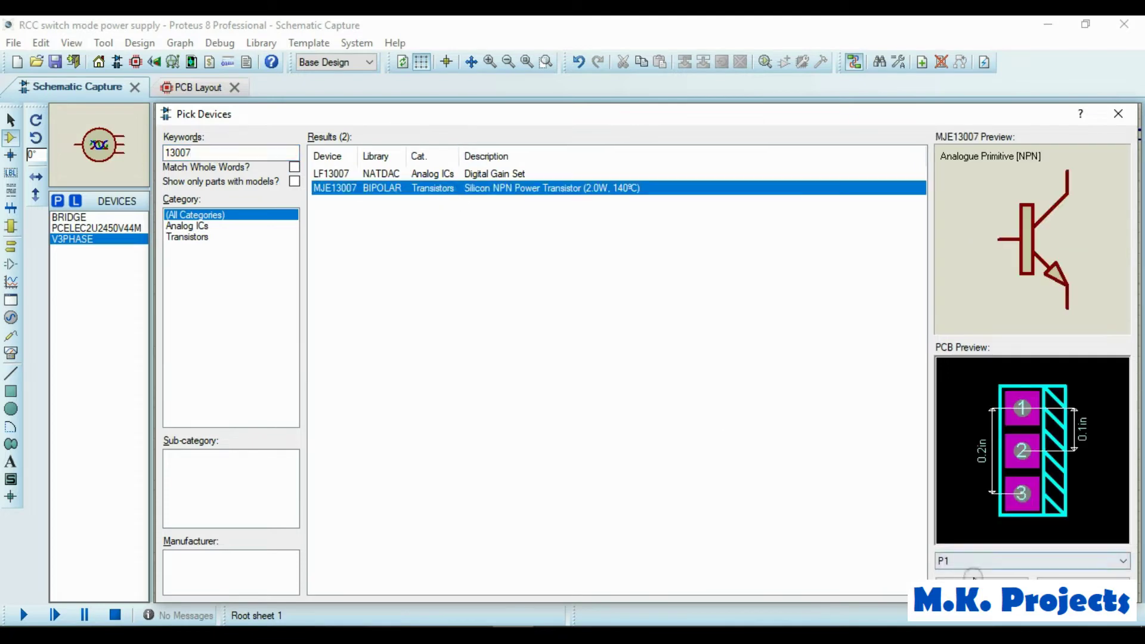
pyautogui.click(678, 491)
# Place a rotated, X-mirrored 2N3904 as Q2 and wire Q1's base to Q2's collector.
pyautogui.click(57, 201)
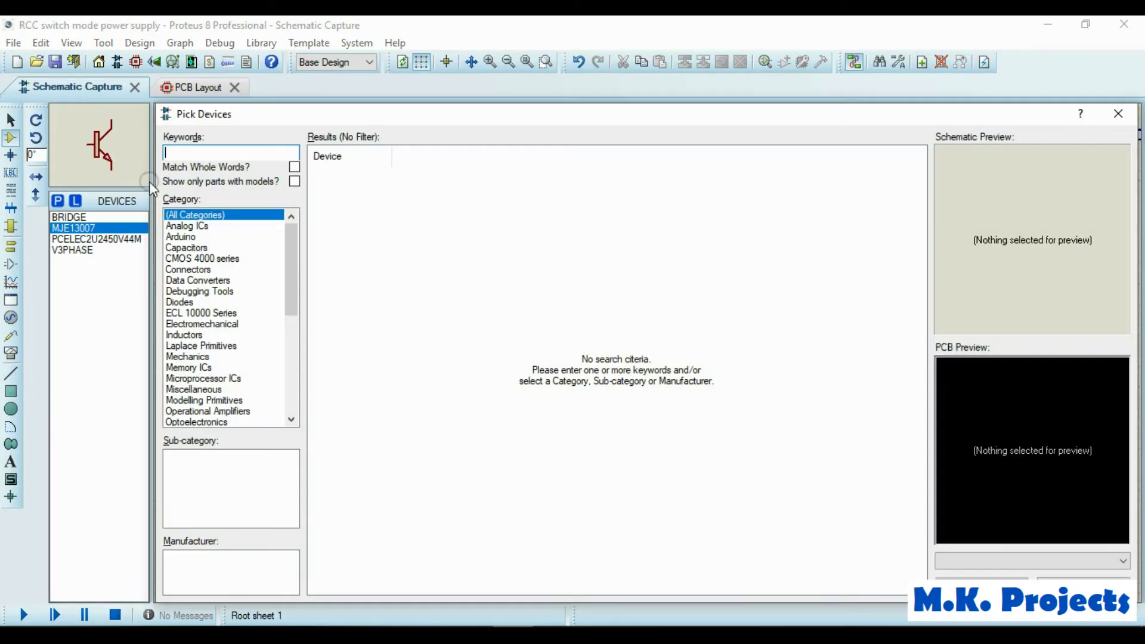
pyautogui.write('39')
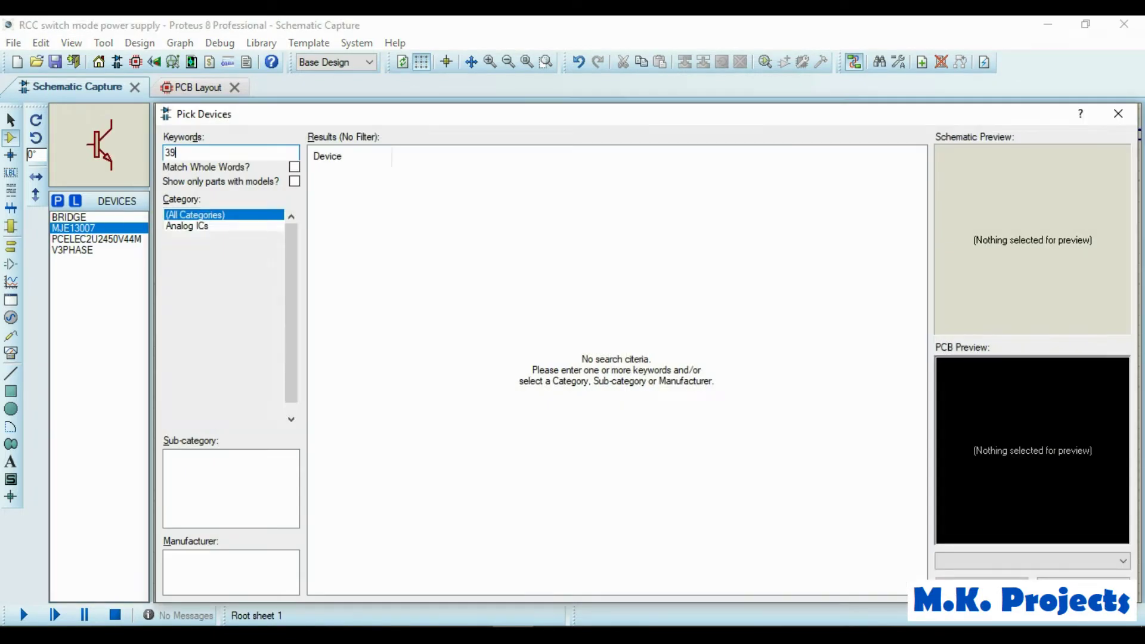
pyautogui.write('04')
pyautogui.click(406, 173)
pyautogui.doubleClick(456, 174)
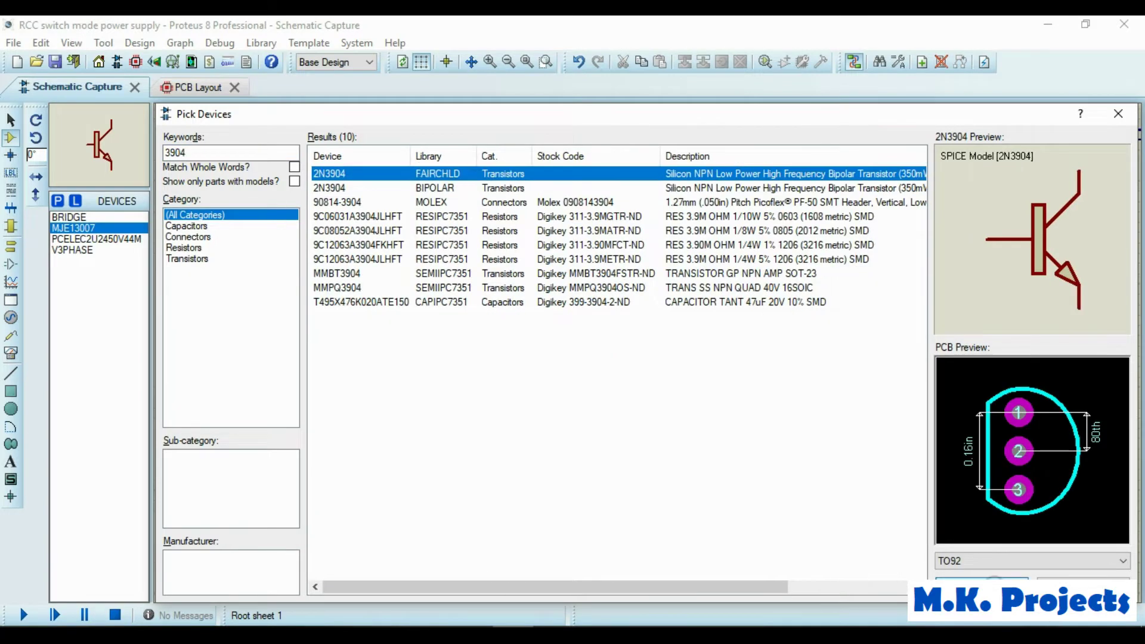
pyautogui.press('KP_Add')
pyautogui.press('KP_Add')
pyautogui.press('KP_Add')
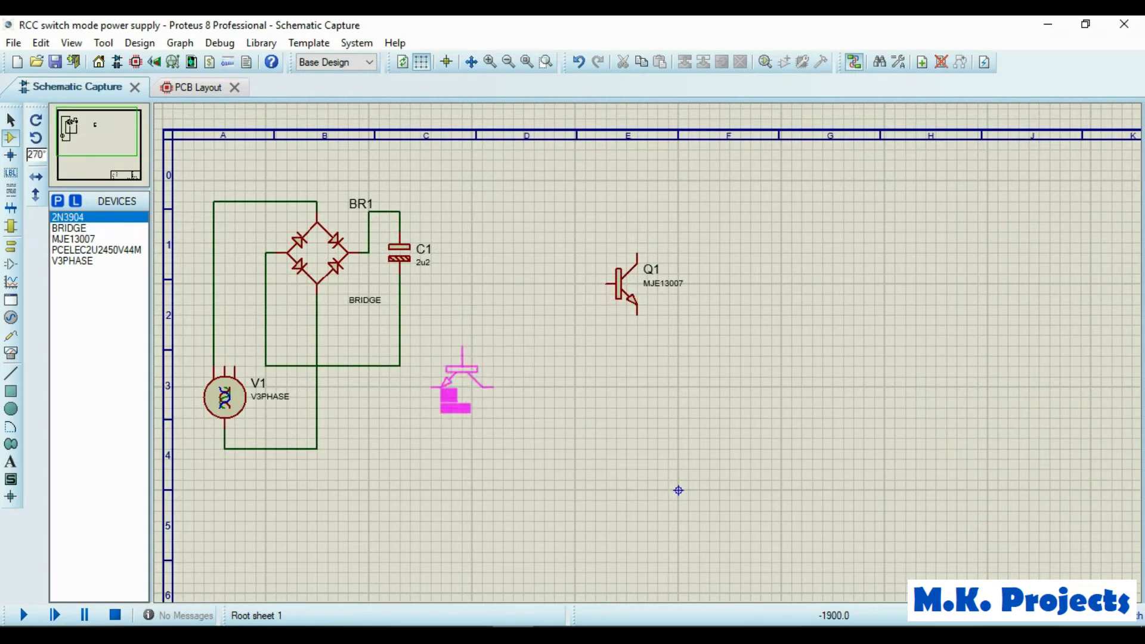
pyautogui.press('KP_Add')
pyautogui.click(524, 357)
pyautogui.rightClick(527, 353)
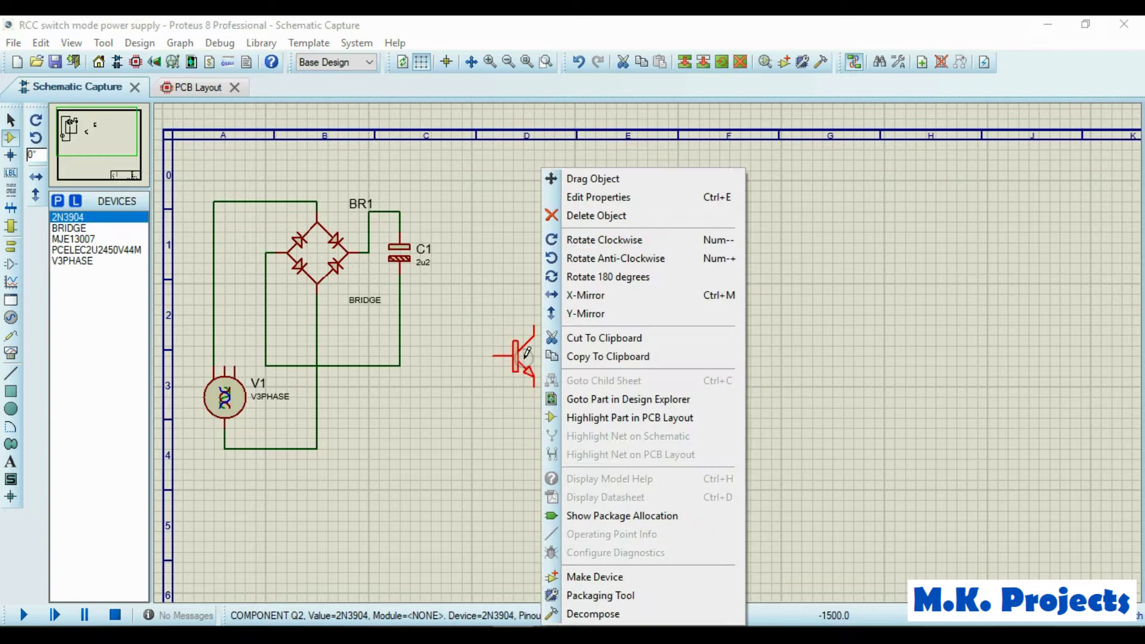
pyautogui.click(624, 296)
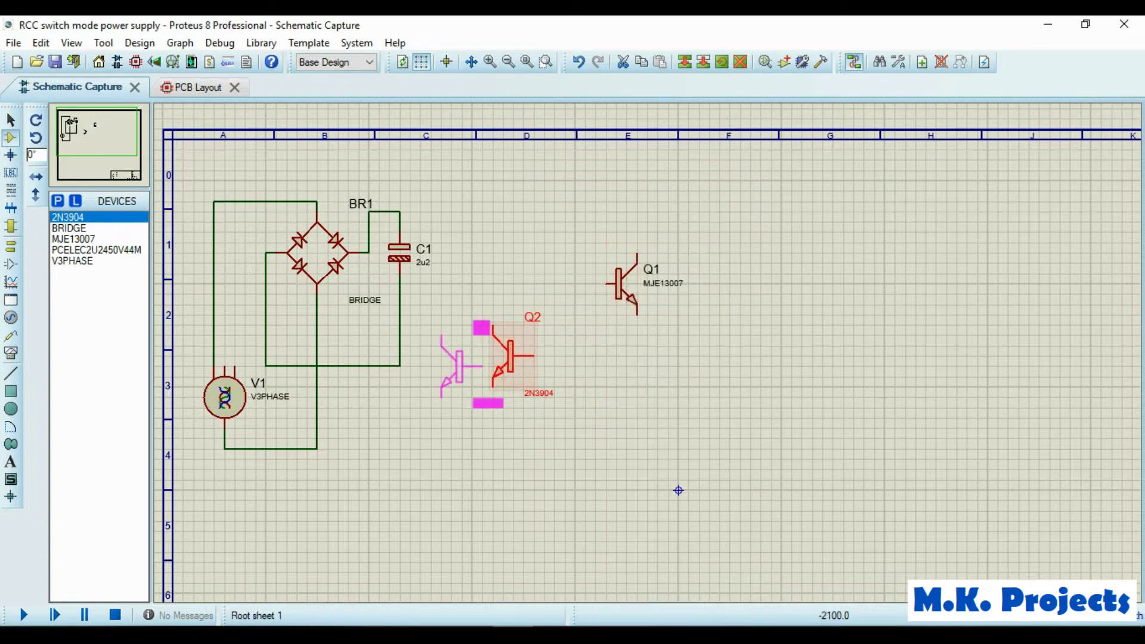
pyautogui.click(611, 283)
pyautogui.click(441, 337)
# Search 'transformer', choose TRAN-1P2S and place it as TR1.
pyautogui.click(57, 200)
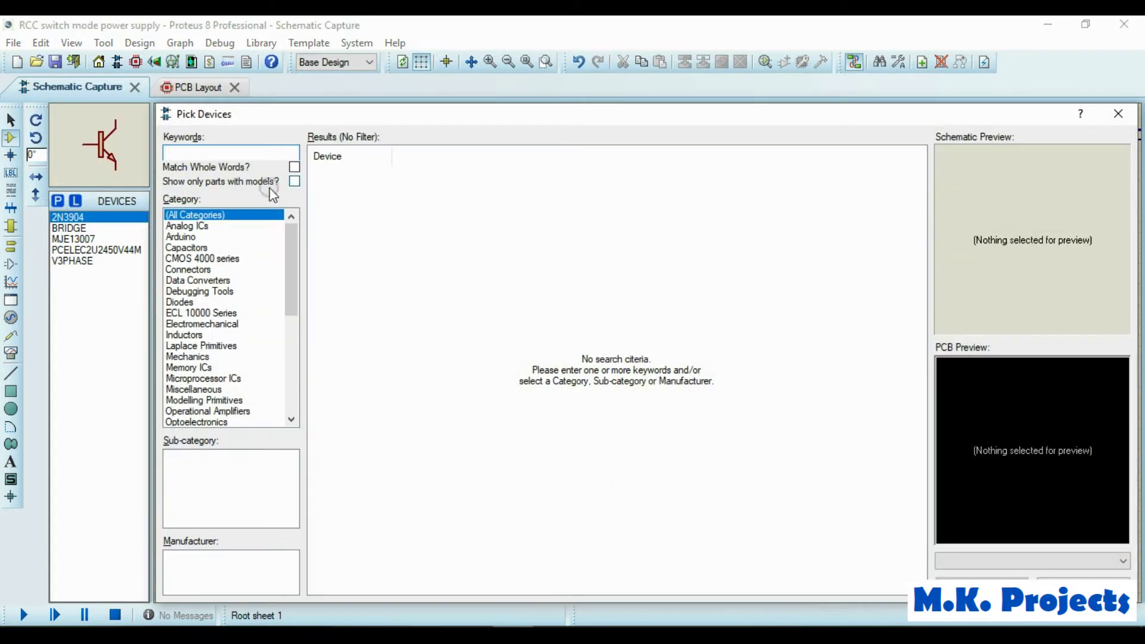
pyautogui.write('transformer')
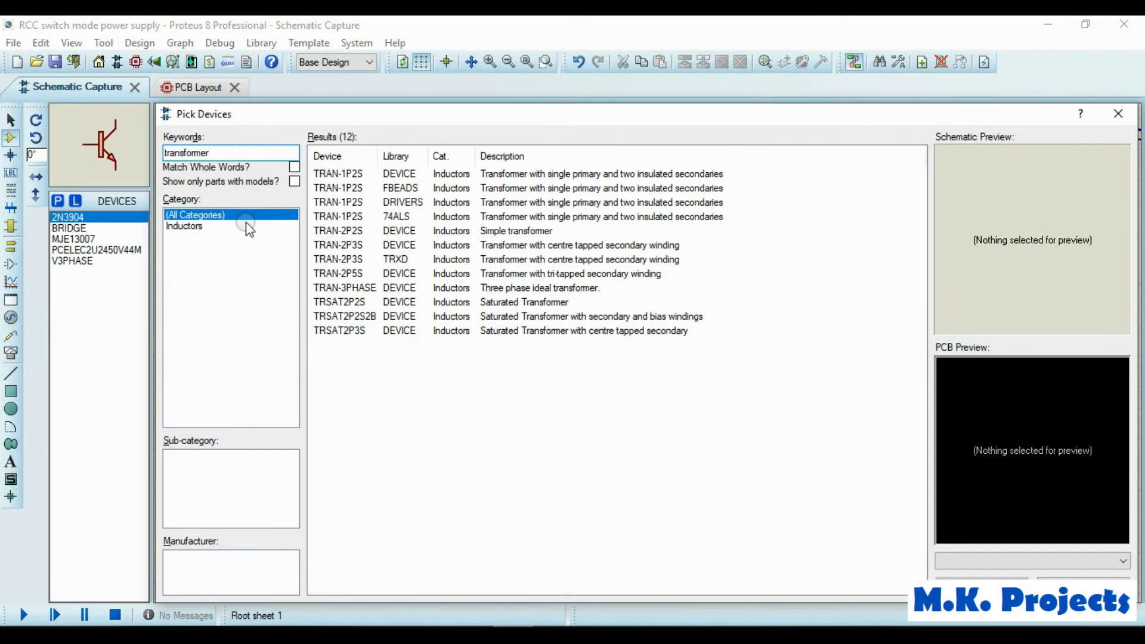
pyautogui.click(485, 173)
pyautogui.press('Down')
pyautogui.press('Down')
pyautogui.press('Down')
pyautogui.press('Down')
pyautogui.press('Down')
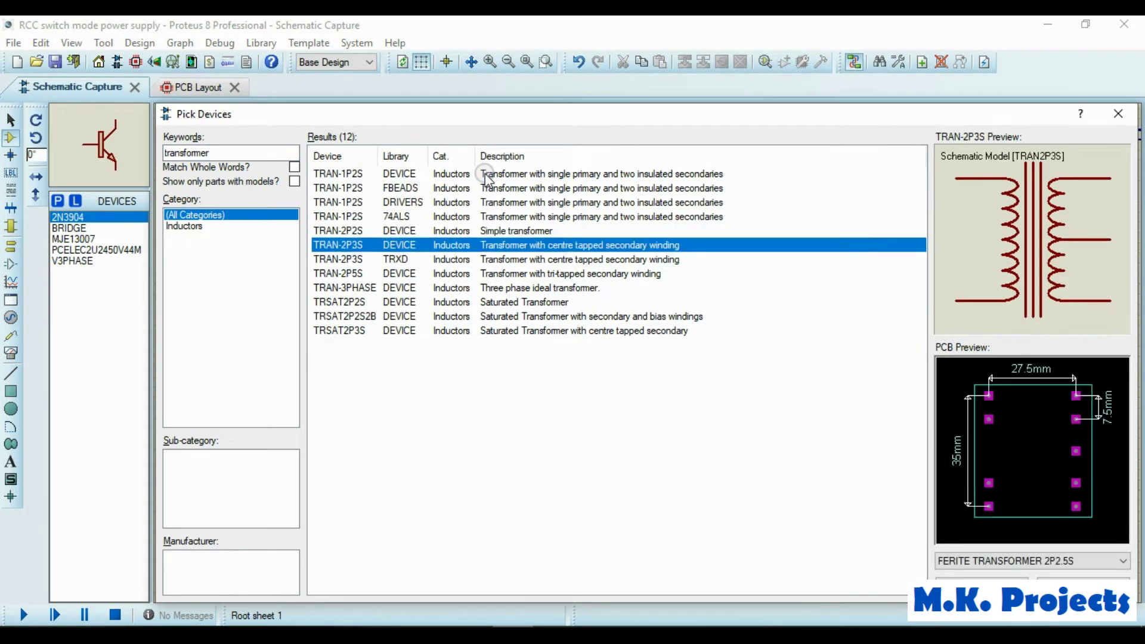
pyautogui.press('Down')
pyautogui.press('Down')
pyautogui.press('Down')
pyautogui.press('Down')
pyautogui.press('Down')
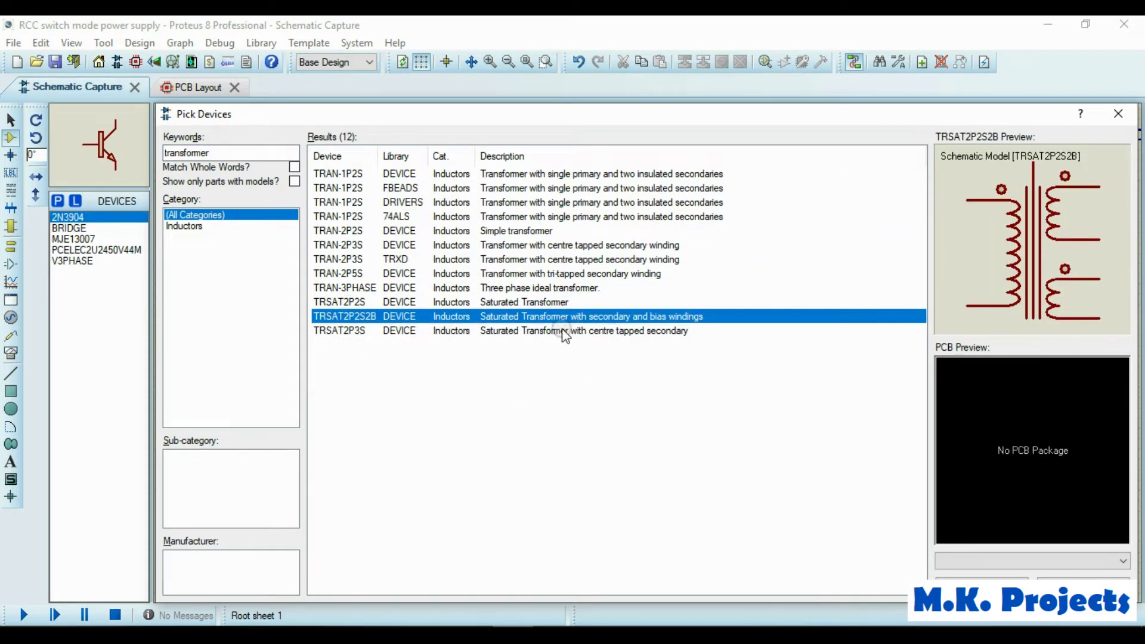
pyautogui.press('Down')
pyautogui.click(496, 173)
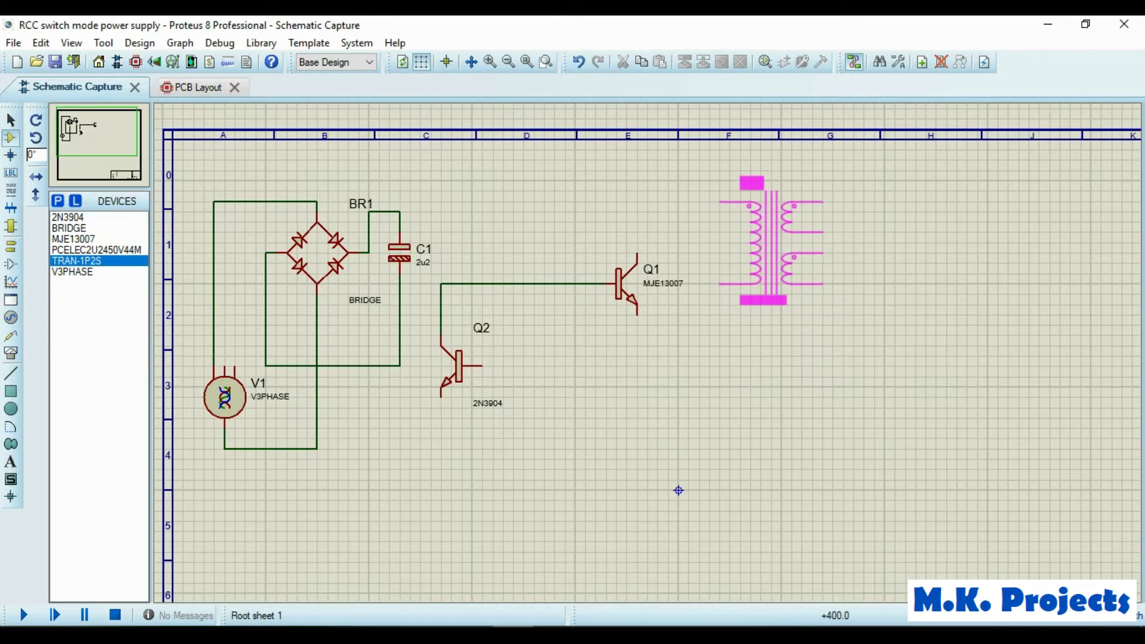
pyautogui.click(792, 242)
# Wire TR1 pin 1 to the BR1/C1 node and pin 2 to Q1's collector.
pyautogui.click(740, 201)
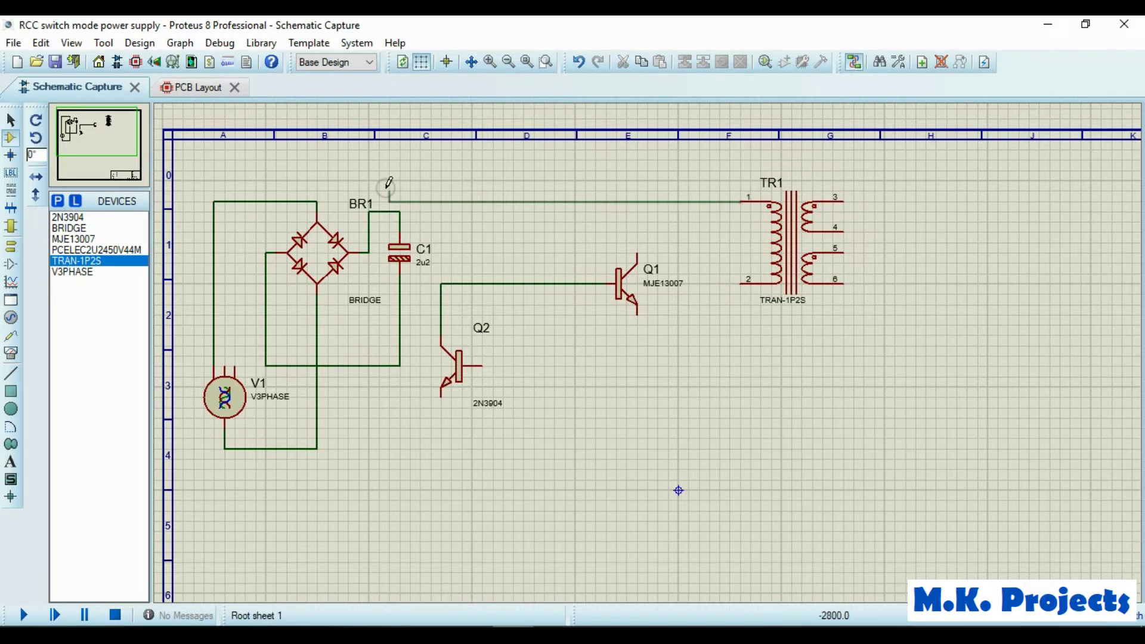
pyautogui.click(400, 210)
pyautogui.click(742, 283)
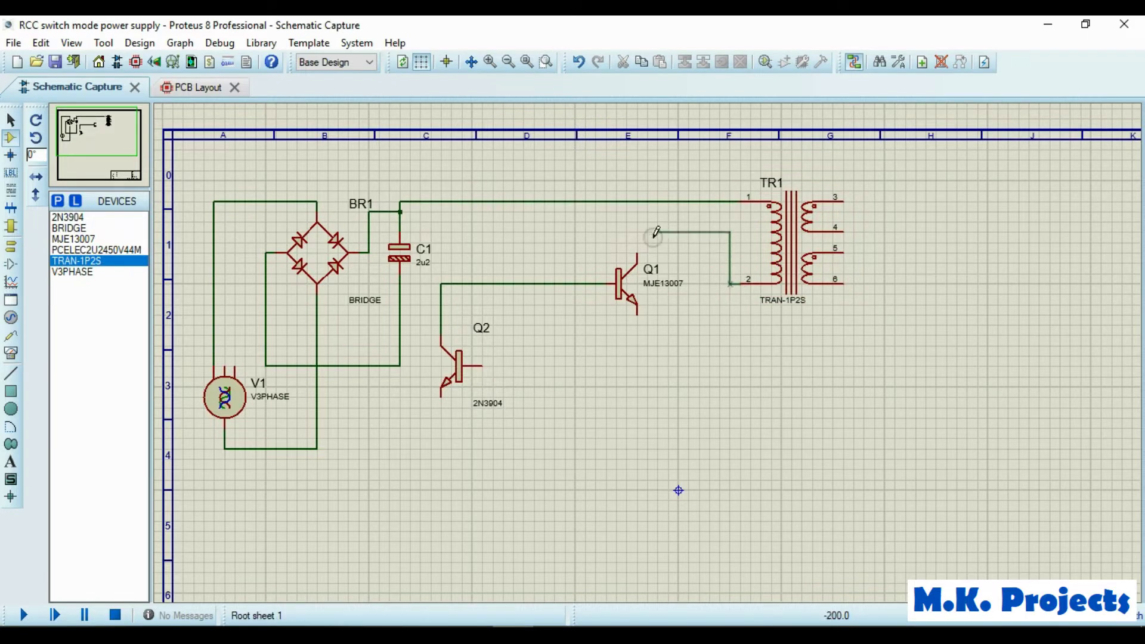
pyautogui.click(637, 255)
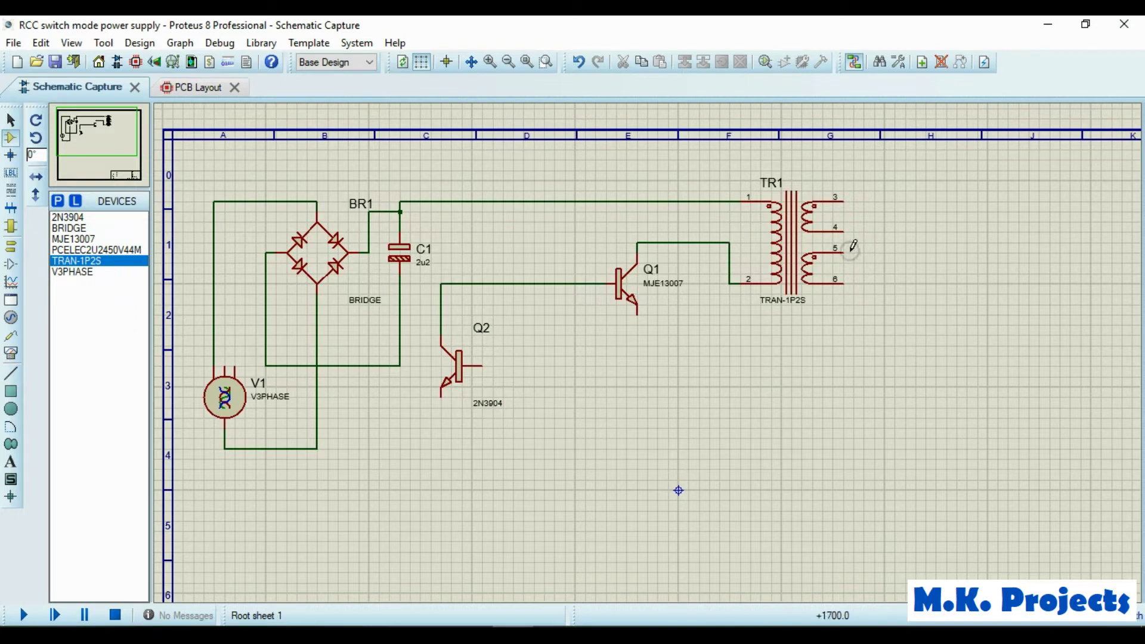
# Add the MINRES10R resistor from Resistors > 0.6W Metal Film to the devices.
pyautogui.press('p')
pyautogui.write('resistor')
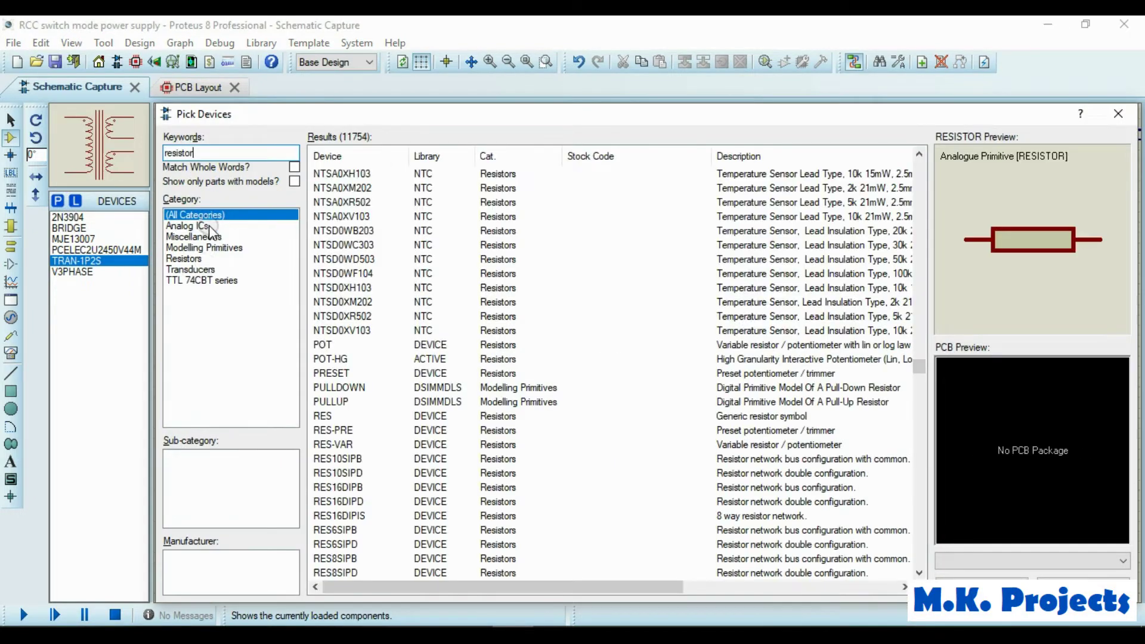
pyautogui.click(197, 259)
pyautogui.click(435, 188)
pyautogui.click(199, 468)
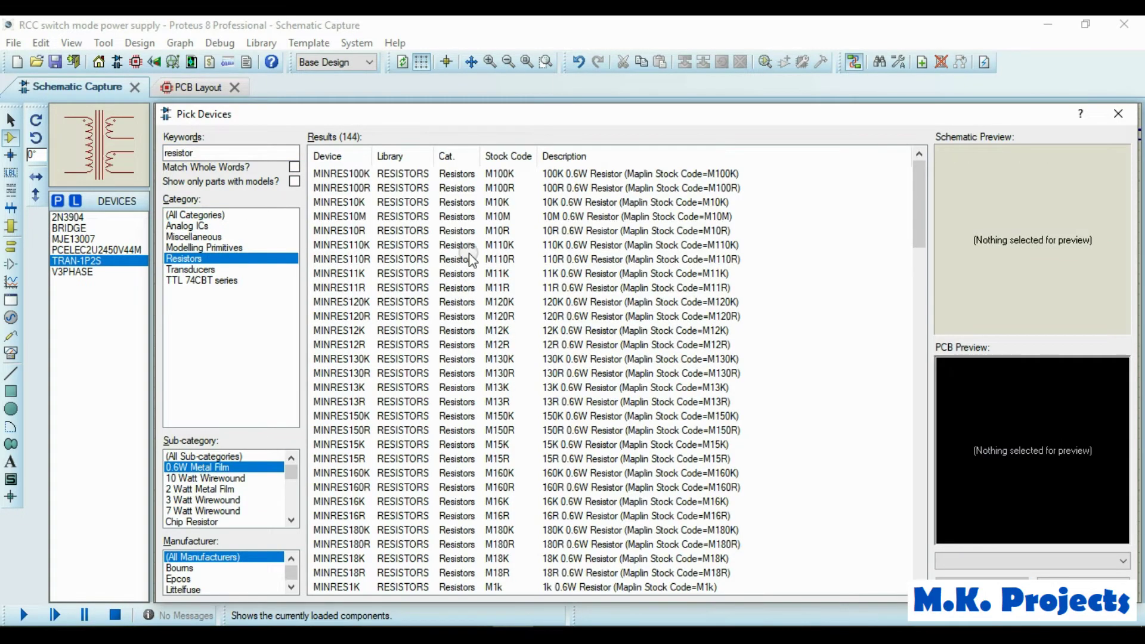
pyautogui.click(481, 234)
pyautogui.click(983, 588)
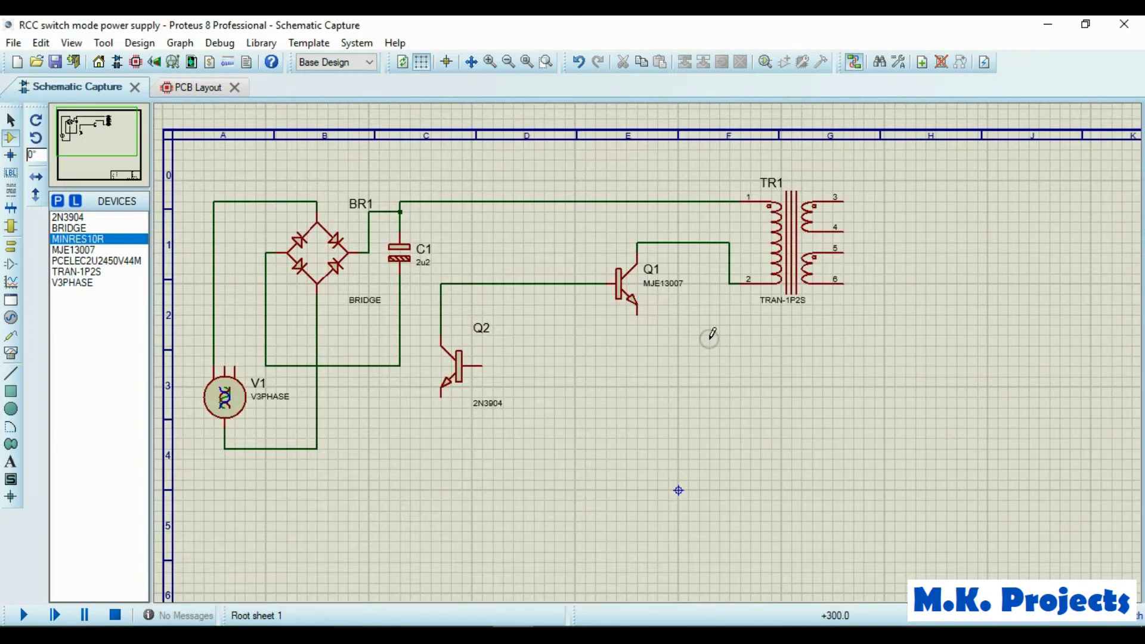
# Place R1 below Q1's emitter and wire it between the emitter and the return line.
pyautogui.click(698, 347)
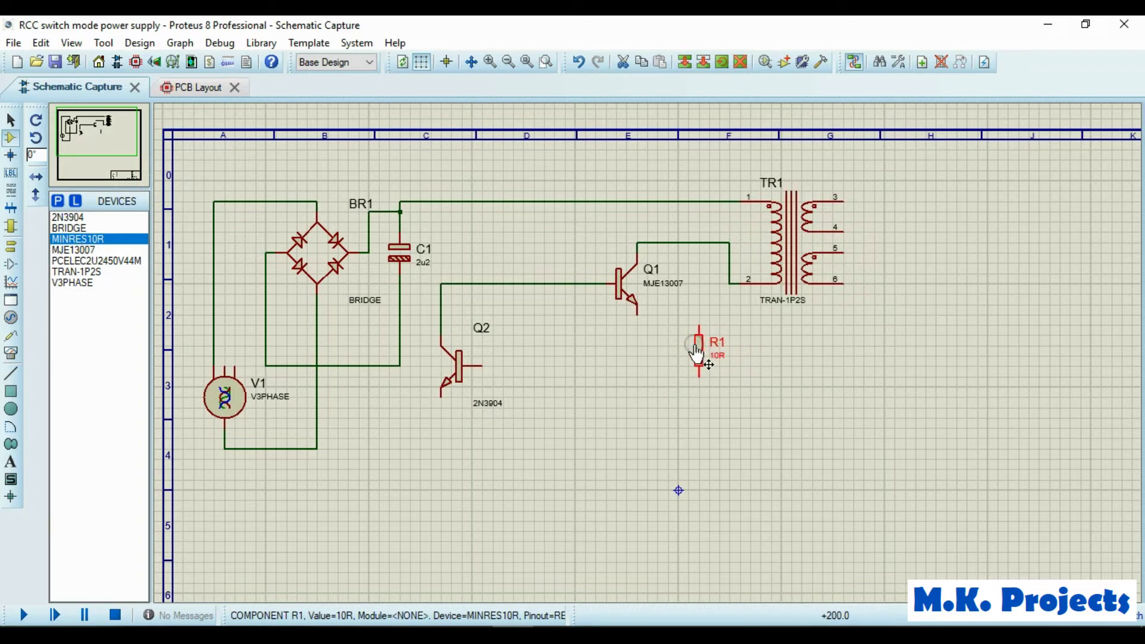
pyautogui.moveTo(697, 353); pyautogui.dragTo(635, 451)
pyautogui.click(637, 311)
pyautogui.click(639, 417)
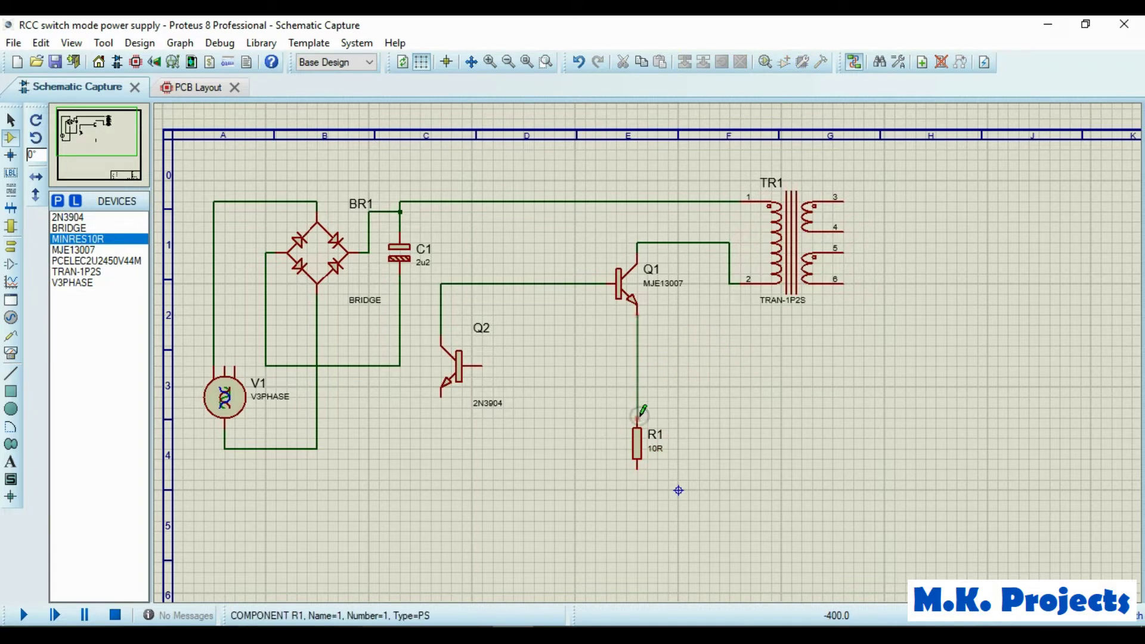
pyautogui.click(637, 467)
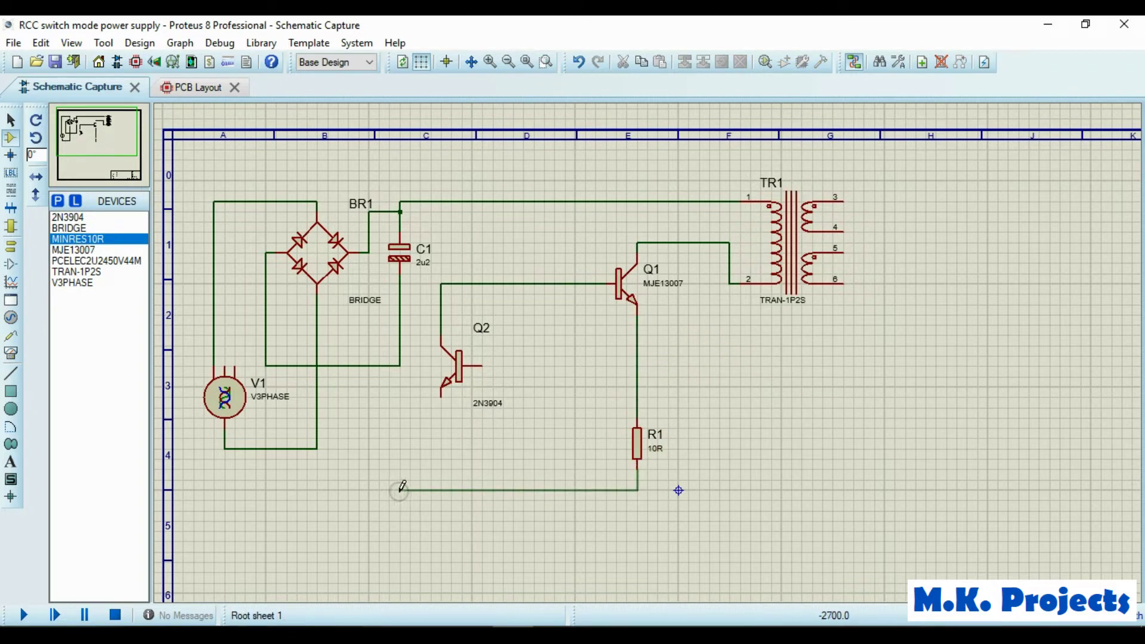
pyautogui.click(399, 366)
# Join Q2's emitter to the return line and place R2 on Q2's base.
pyautogui.click(441, 395)
pyautogui.click(441, 490)
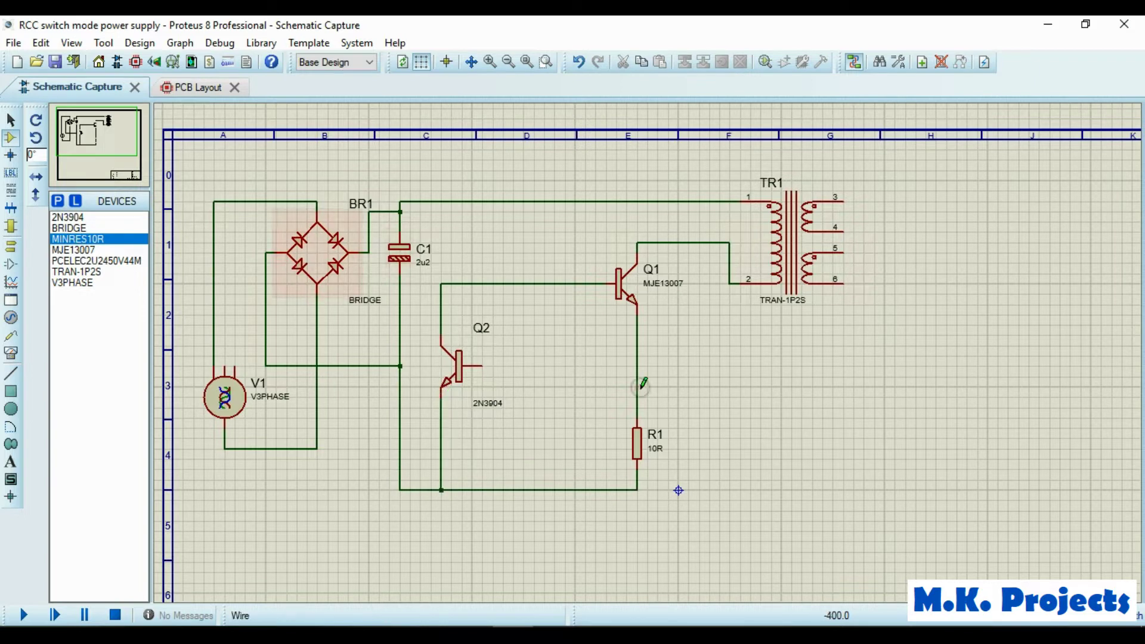
pyautogui.click(549, 366)
pyautogui.click(482, 366)
pyautogui.click(525, 366)
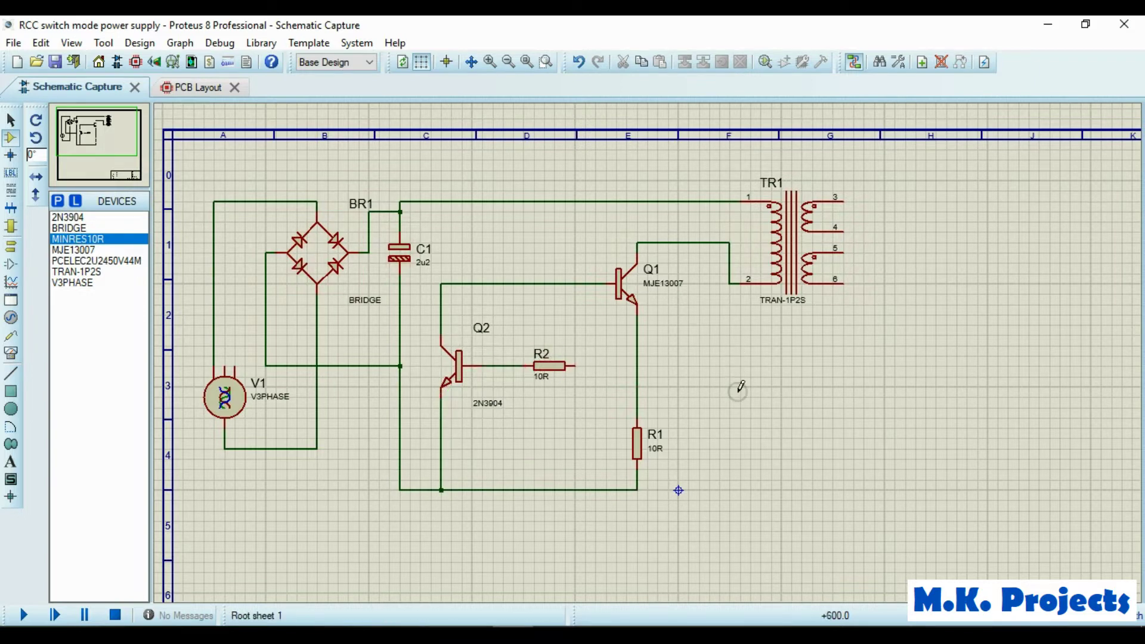
# Place vertical resistor R3 from the top supply rail down to Q1's base wire.
pyautogui.press('KP_Subtract')
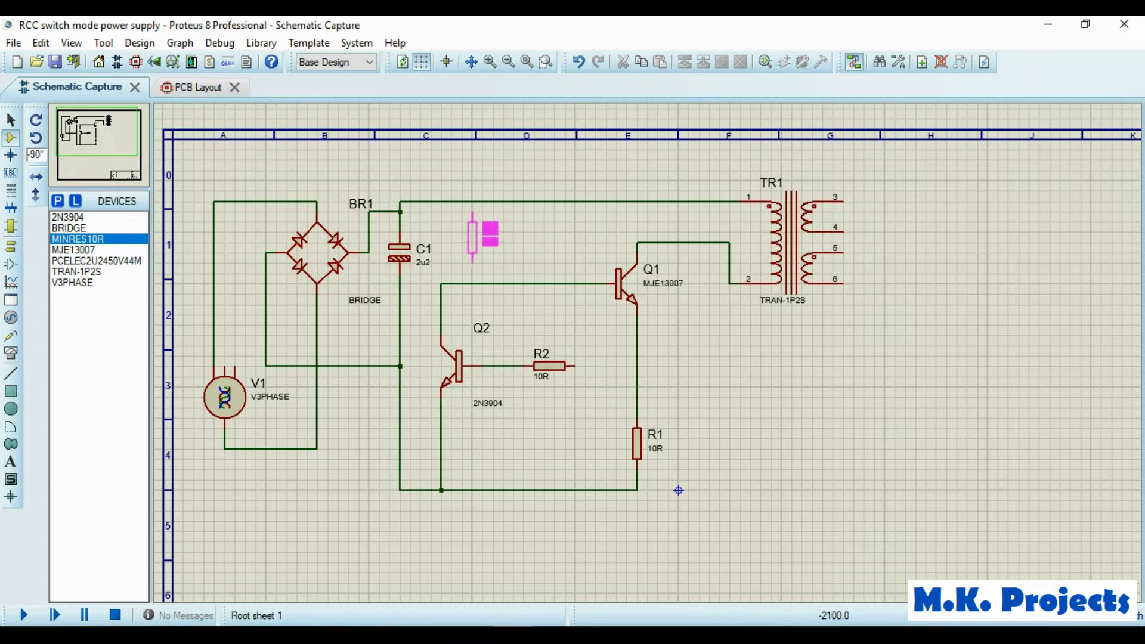
pyautogui.click(472, 271)
pyautogui.click(472, 284)
pyautogui.click(471, 224)
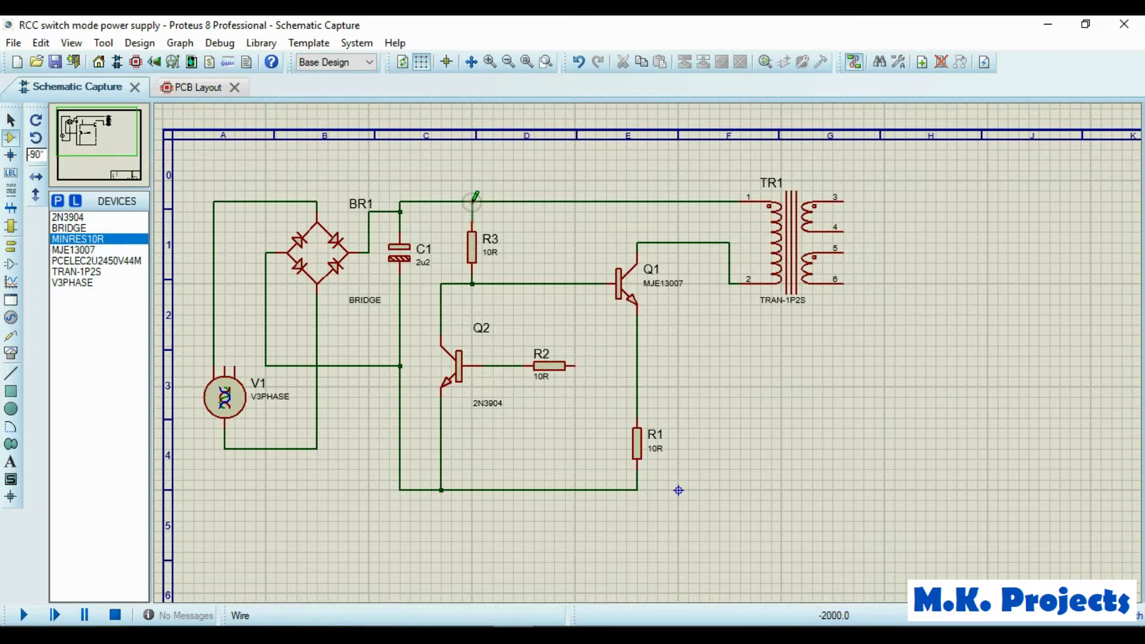
pyautogui.click(473, 202)
pyautogui.press('KP_Subtract')
# Place R4 below R3, then add CERAMIC10N capacitor C2 after it, wired to TR1 pin 6.
pyautogui.click(525, 313)
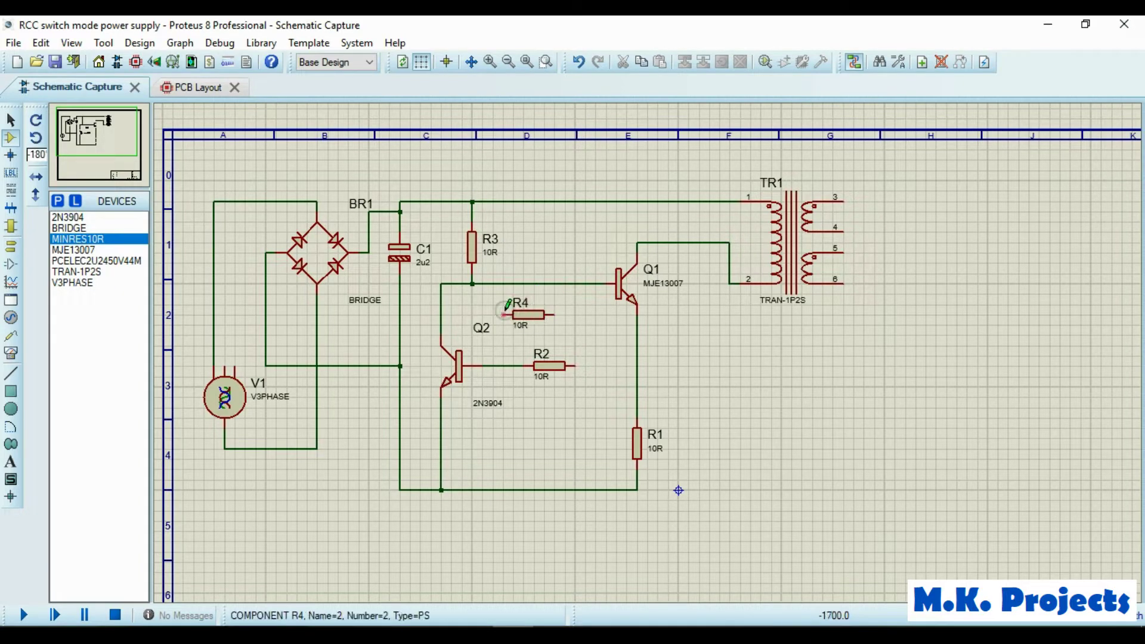
pyautogui.click(58, 200)
pyautogui.click(187, 248)
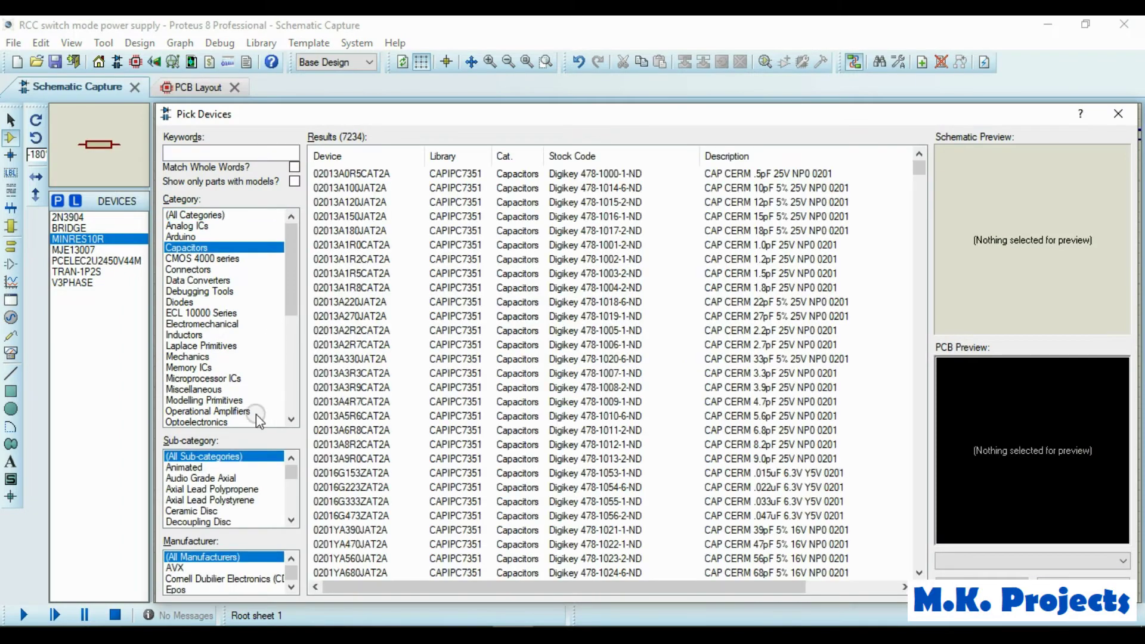
pyautogui.click(225, 511)
pyautogui.click(501, 273)
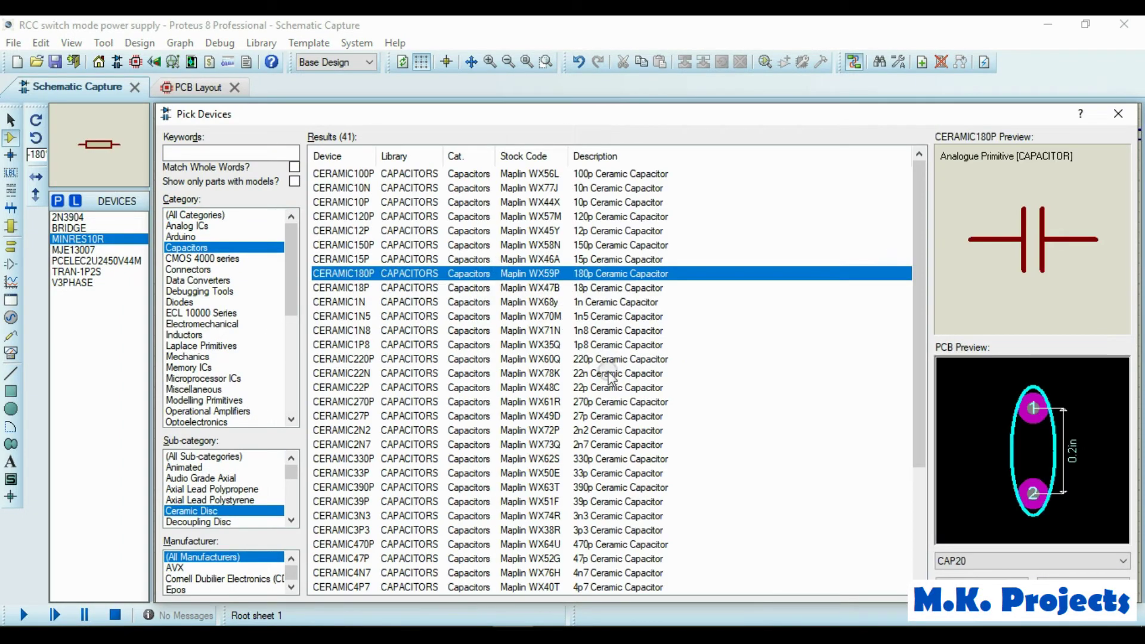
pyautogui.click(540, 503)
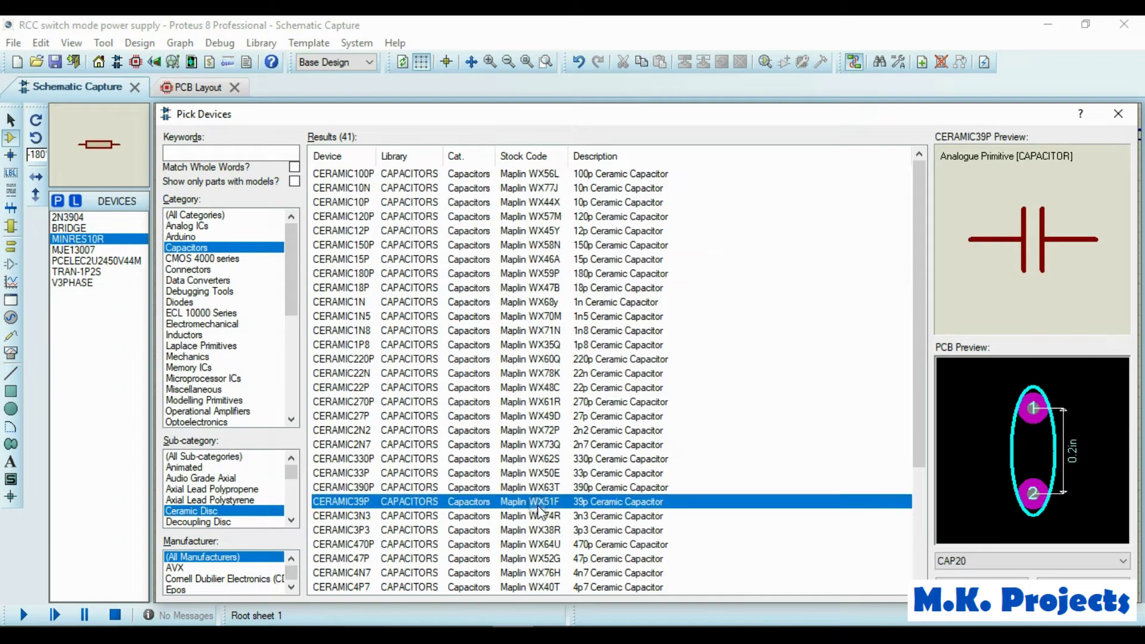
pyautogui.click(584, 450)
pyautogui.press('Return')
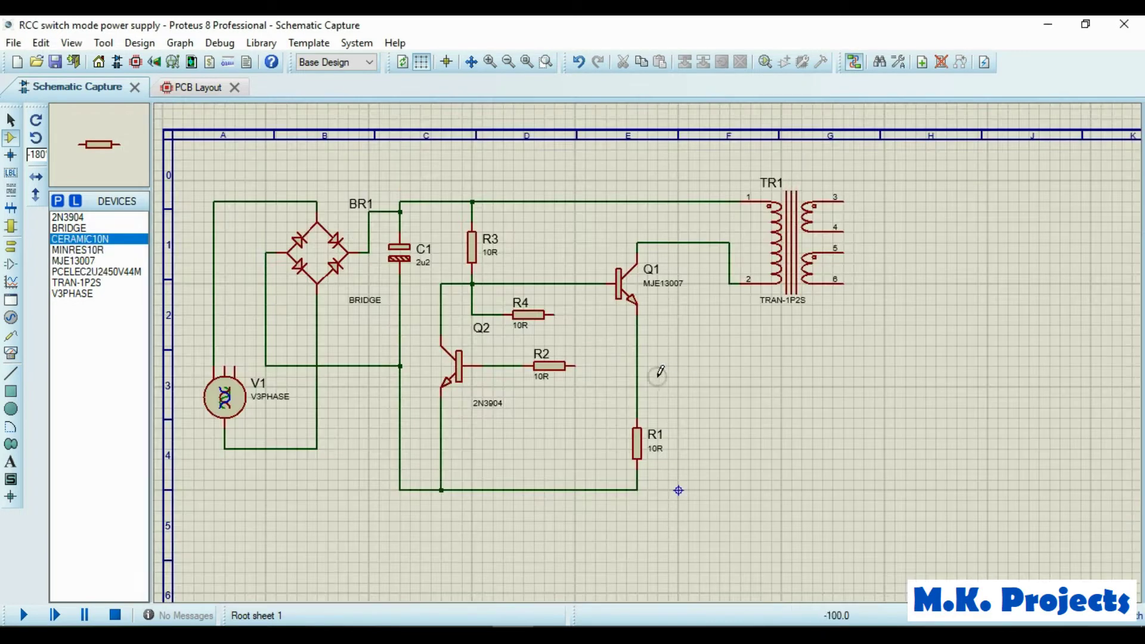
pyautogui.click(586, 315)
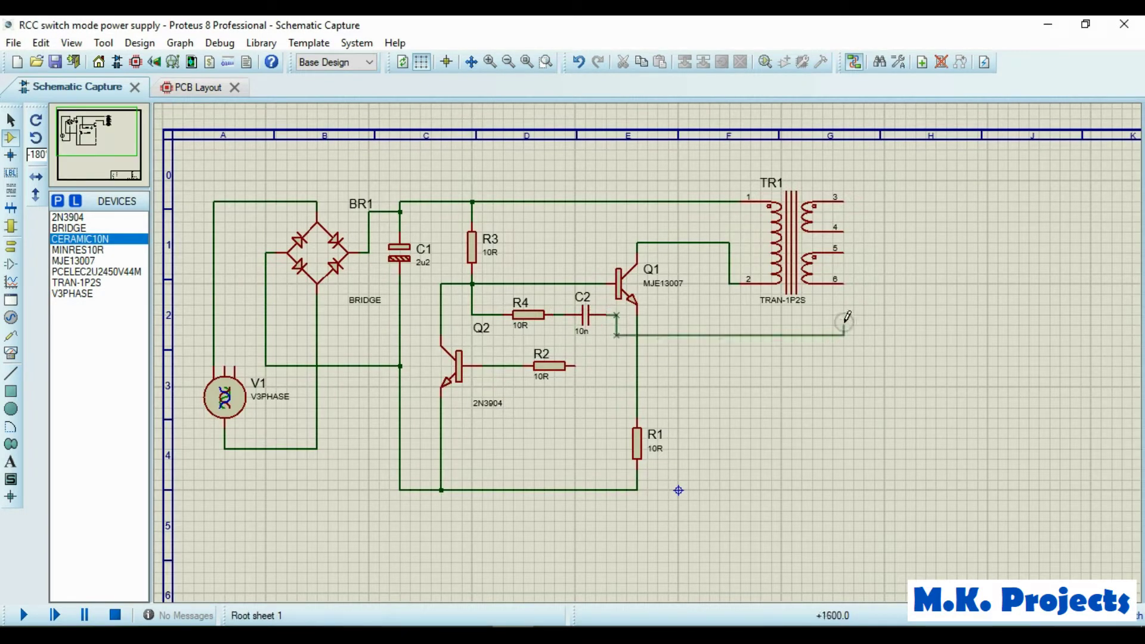
pyautogui.click(843, 283)
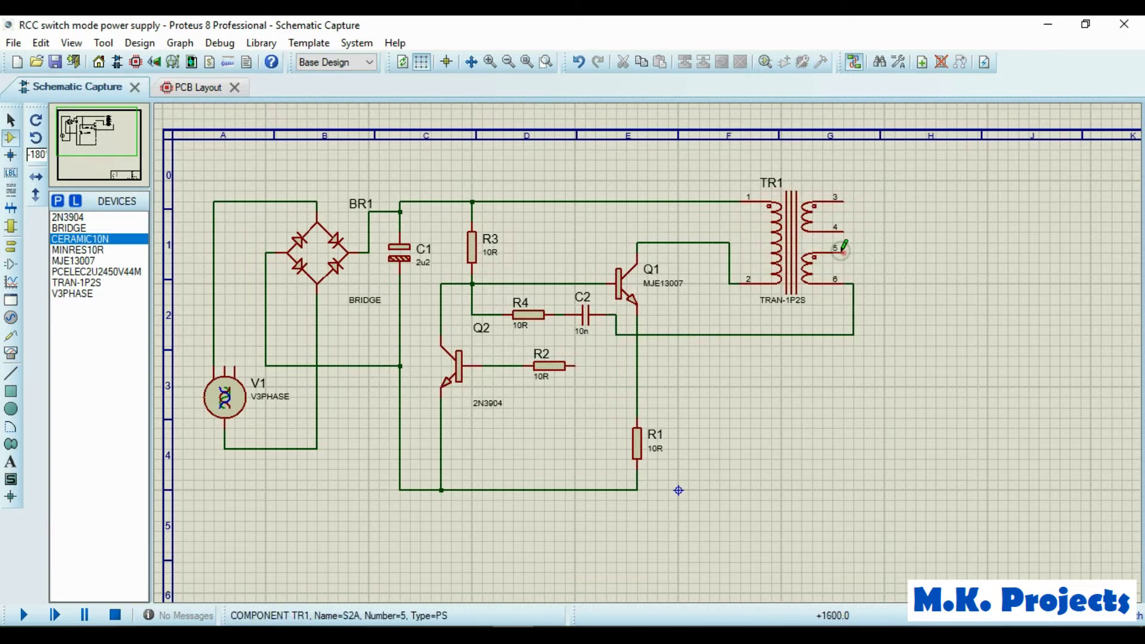
# Connect R2 and TR1 pin 5 to Q1's emitter line, replacing a misrouted wire.
pyautogui.click(842, 253)
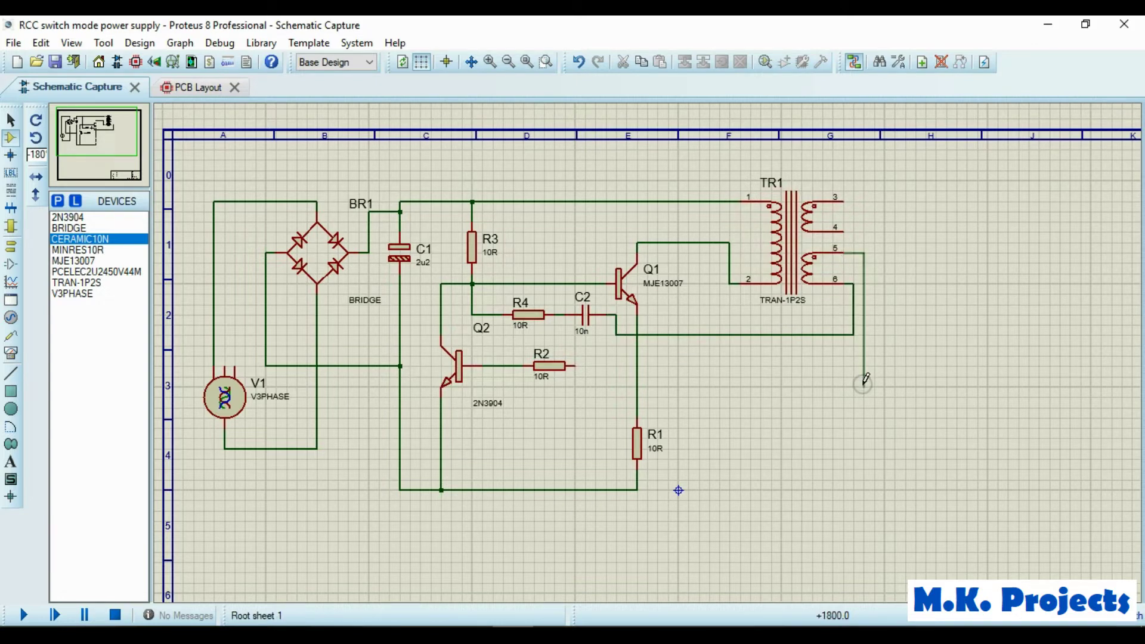
pyautogui.click(637, 356)
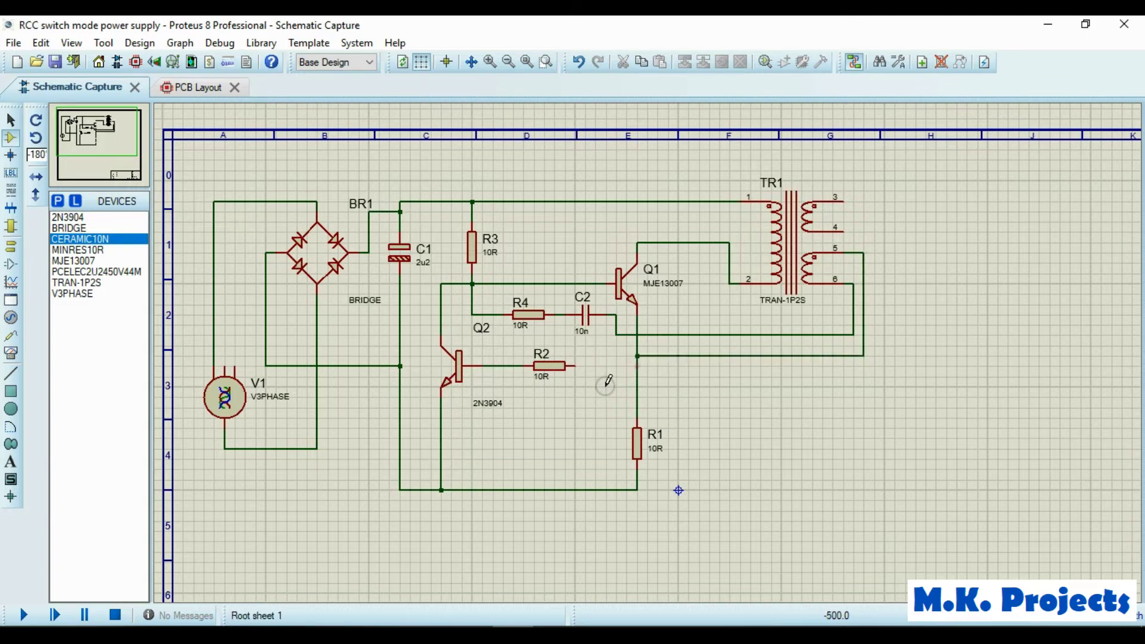
pyautogui.click(575, 366)
pyautogui.click(637, 366)
pyautogui.rightClick(694, 357)
pyautogui.click(728, 396)
pyautogui.click(637, 365)
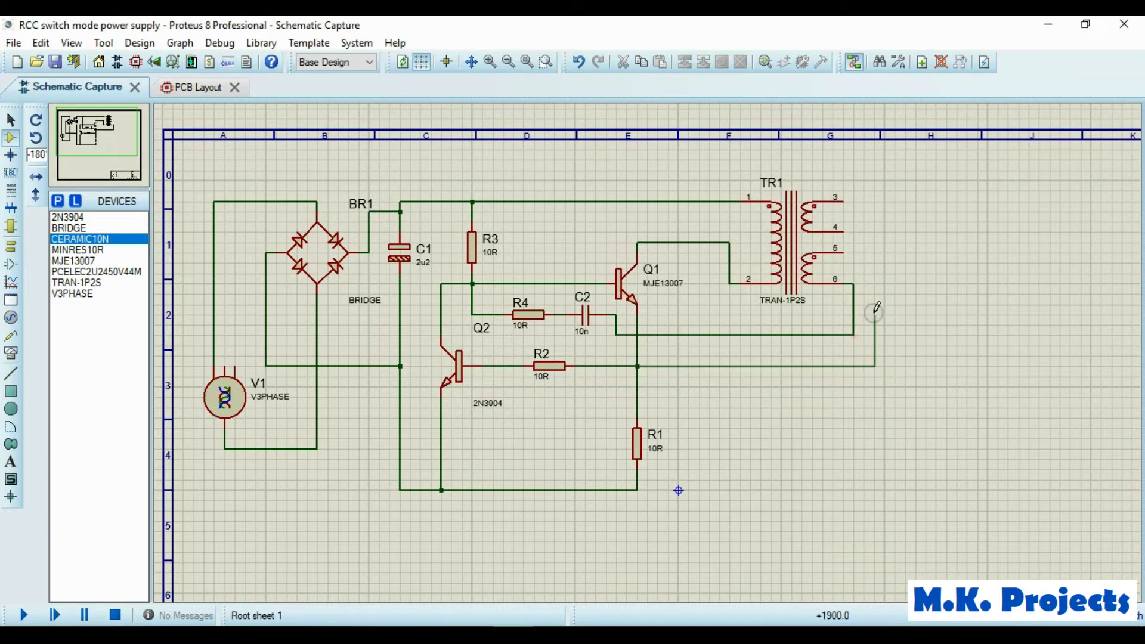
pyautogui.click(843, 253)
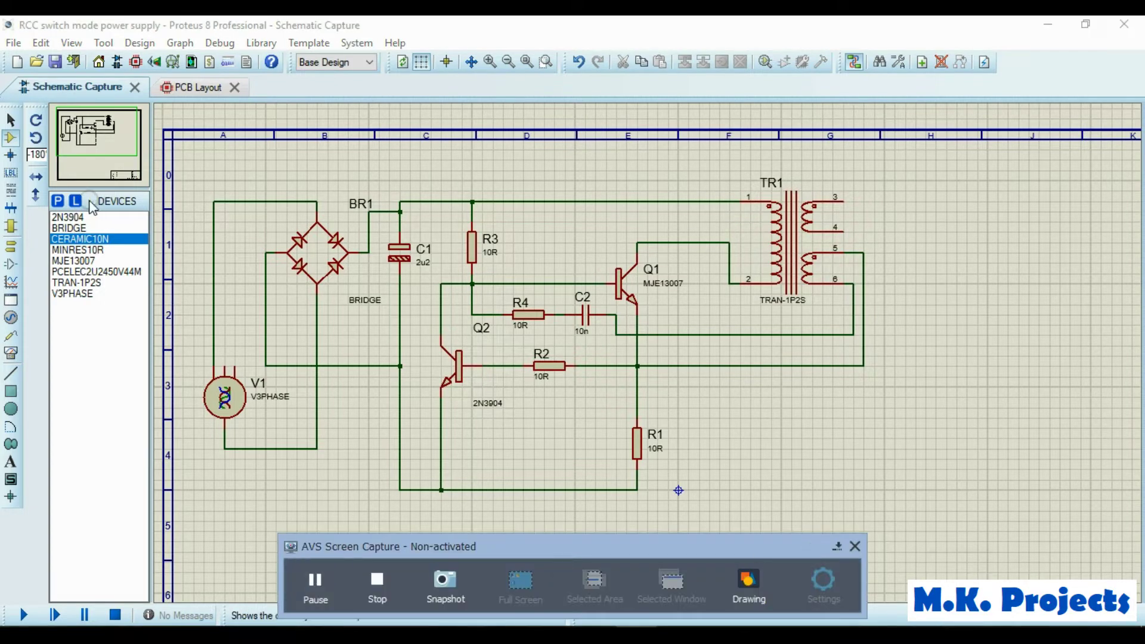
# Add a 1N4148 diode and place it as D1 beside R2's right end.
pyautogui.click(57, 200)
pyautogui.click(382, 174)
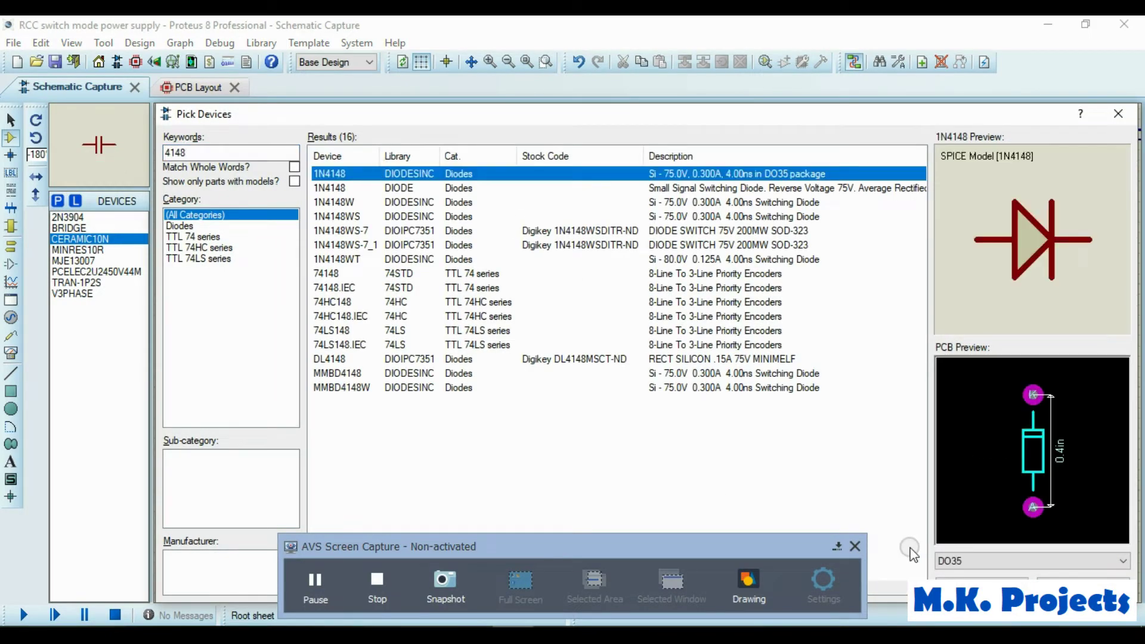
pyautogui.click(834, 544)
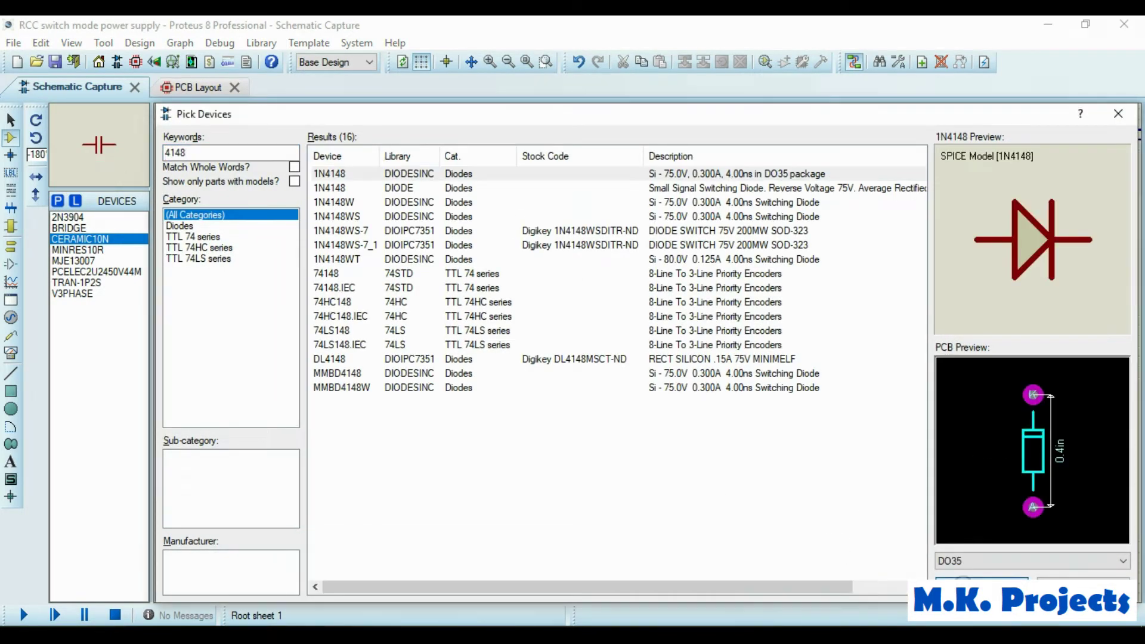
pyautogui.press('Return')
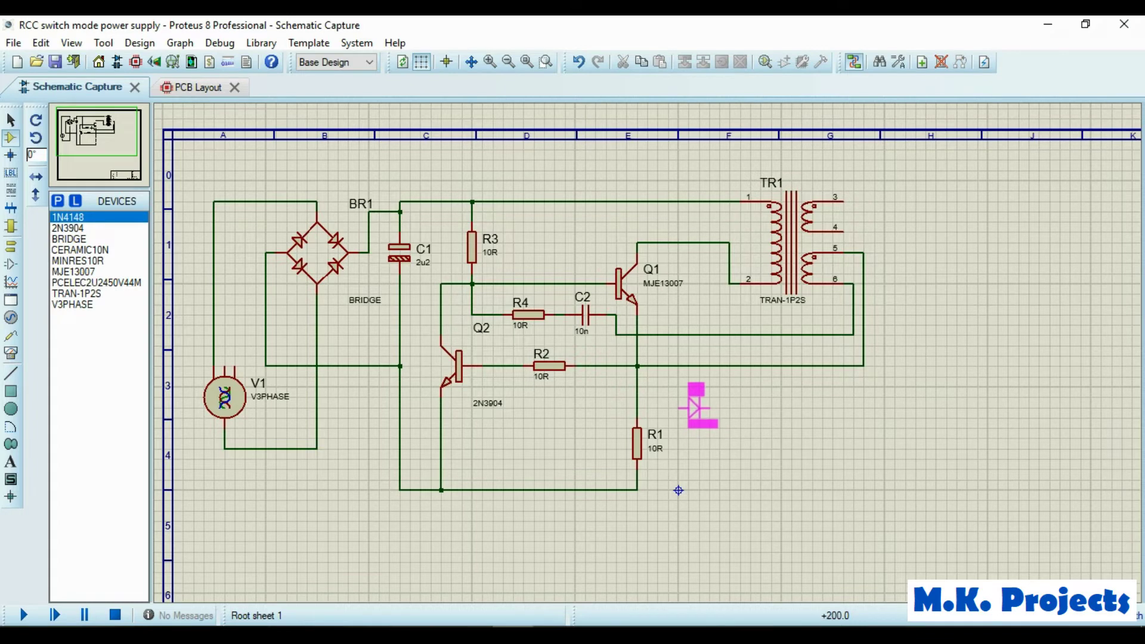
pyautogui.click(686, 397)
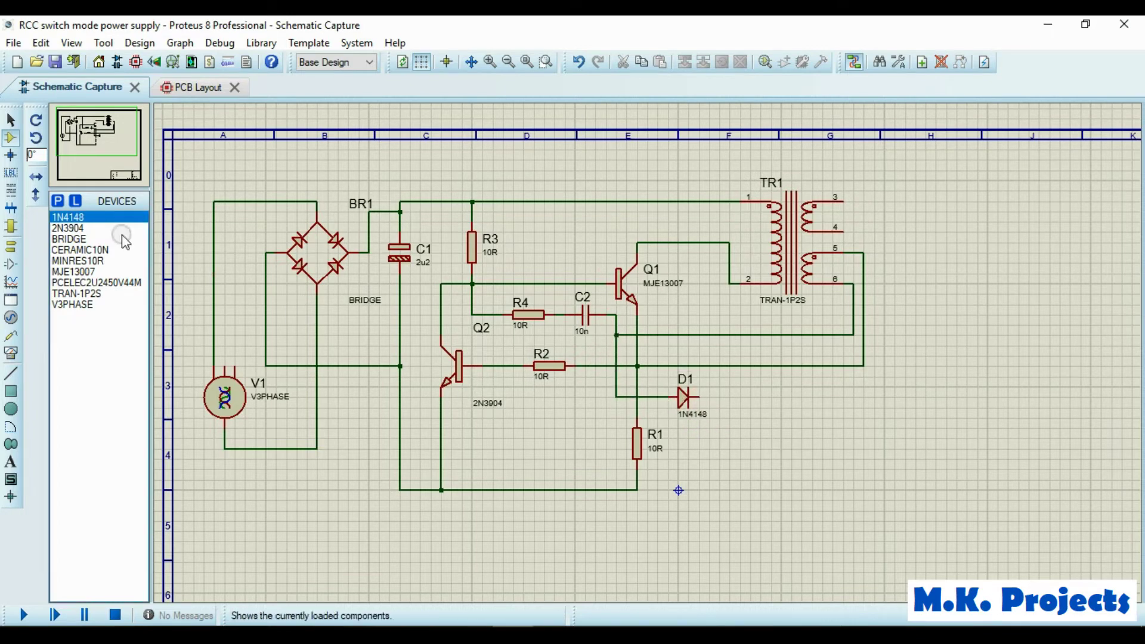
# Place capacitor C3 right of D1, wire it to the transformer line, and set it to 100n.
pyautogui.click(77, 249)
pyautogui.click(738, 397)
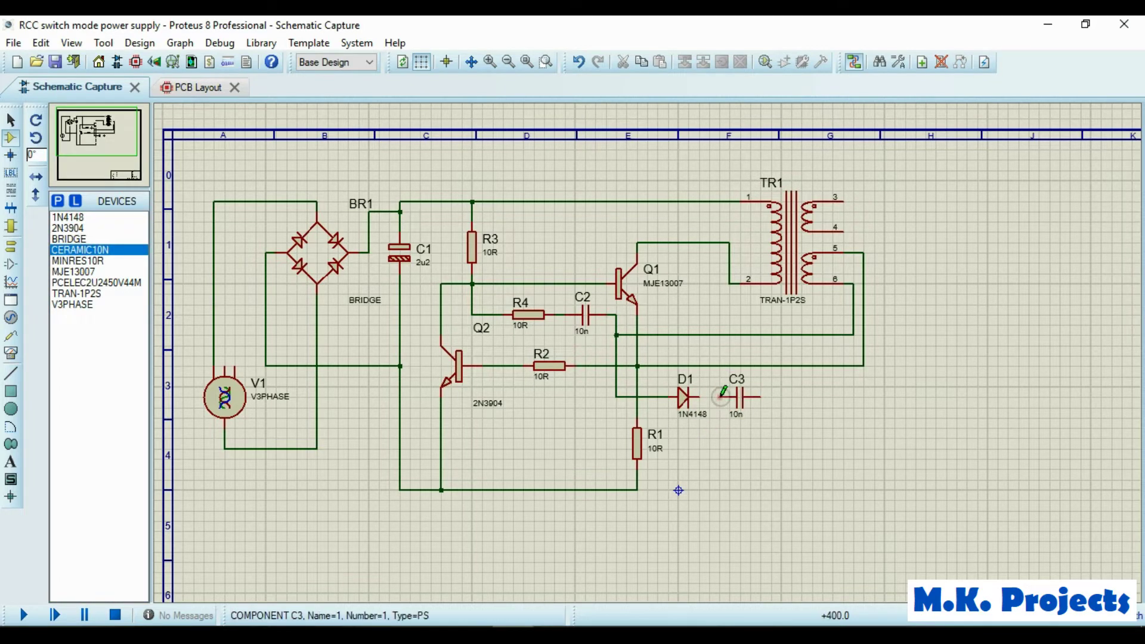
pyautogui.click(762, 396)
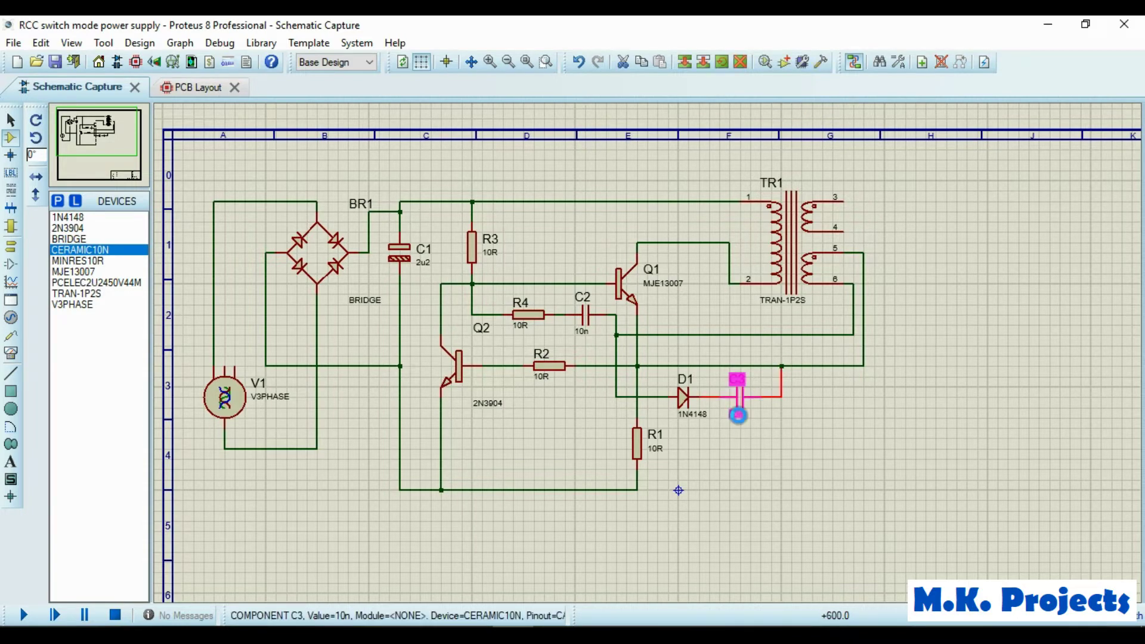
pyautogui.doubleClick(738, 413)
pyautogui.click(636, 494)
pyautogui.doubleClick(493, 256)
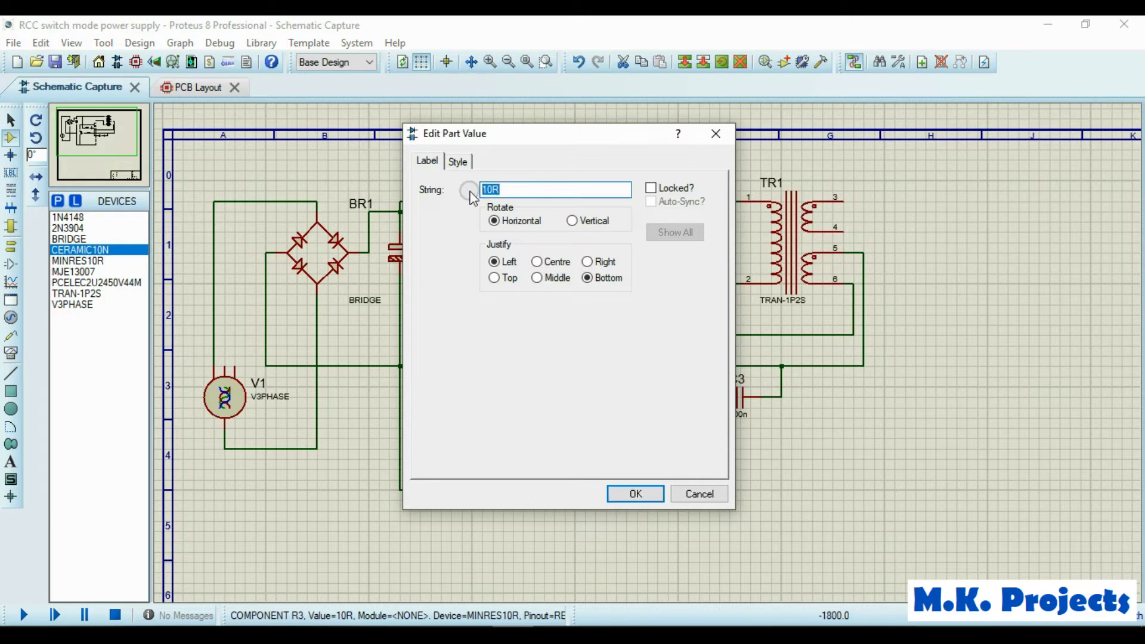
pyautogui.write('680K')
# Enter the values 680K for R3, 680R for R4, 1K for R2 and 10u for C1.
pyautogui.click(636, 494)
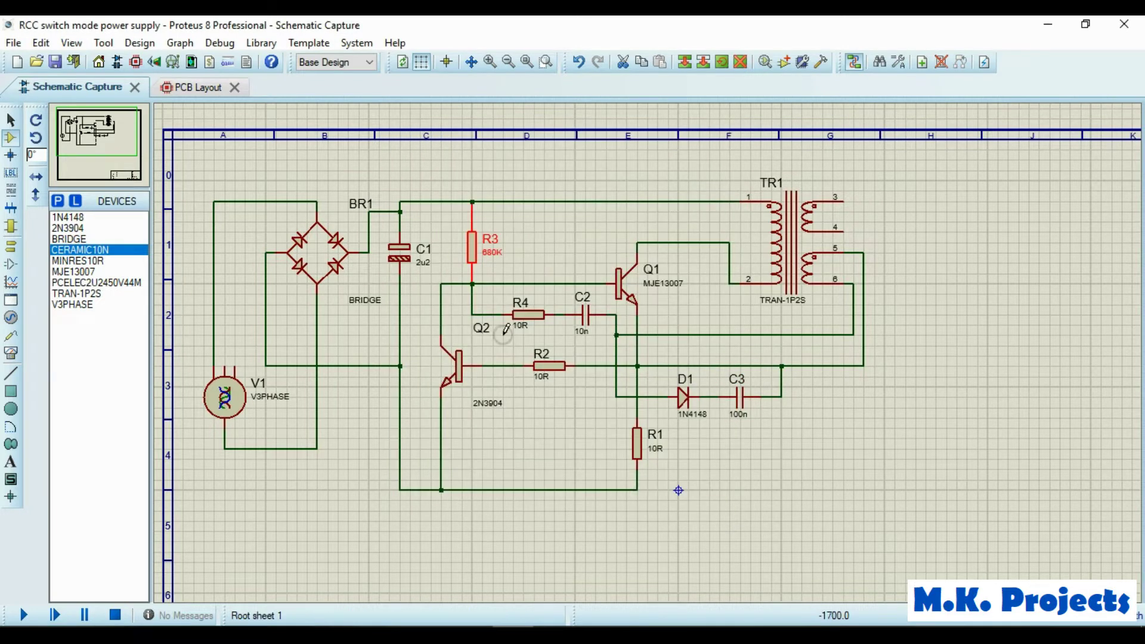
pyautogui.doubleClick(507, 331)
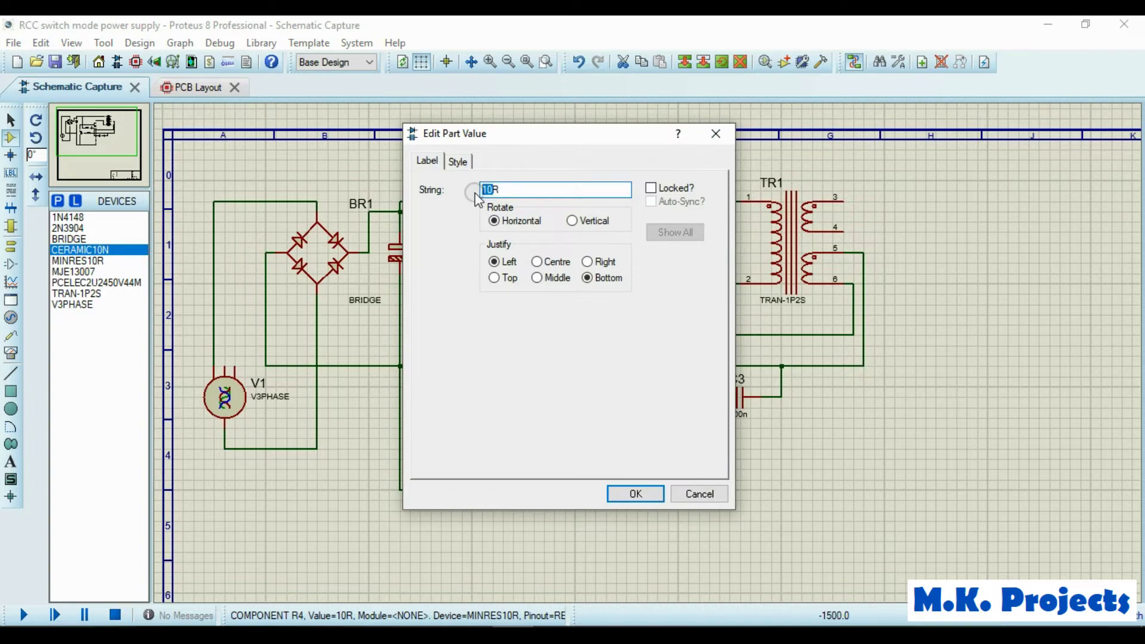
pyautogui.press('Return')
pyautogui.doubleClick(540, 375)
pyautogui.press('Return')
pyautogui.doubleClick(491, 223)
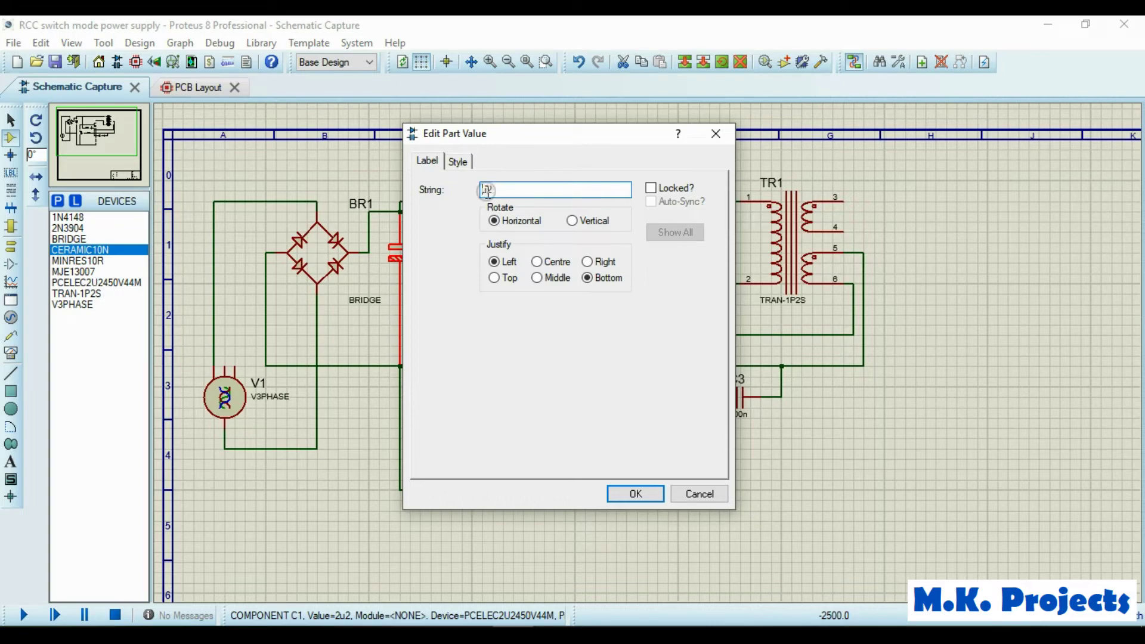
pyautogui.press('Delete')
pyautogui.write('10u')
pyautogui.click(636, 494)
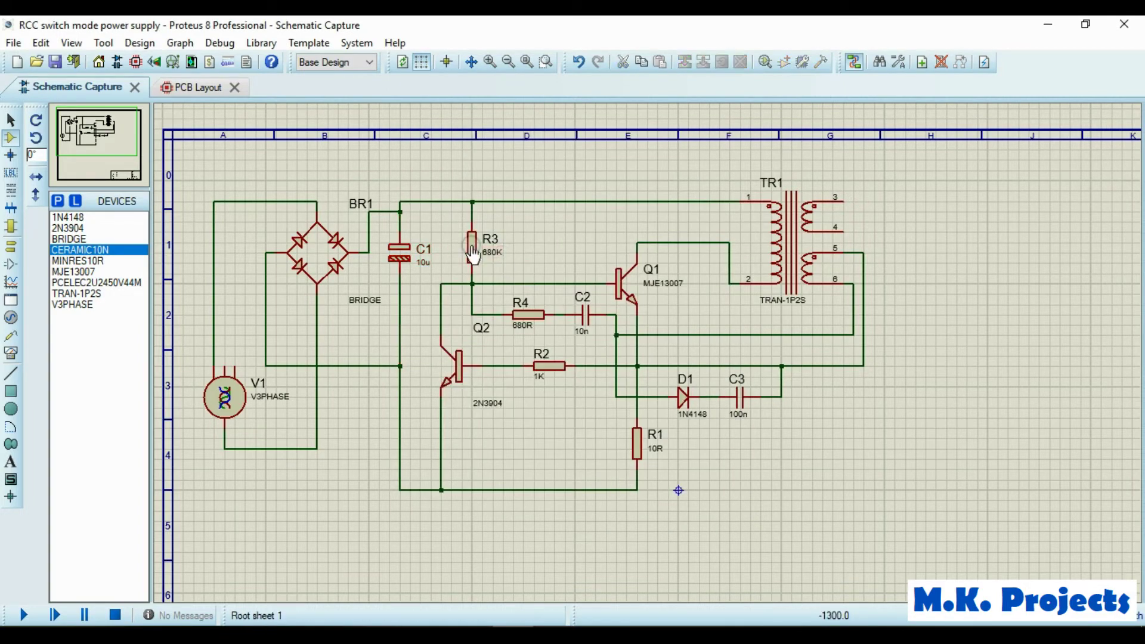
# Search 'fr' under Diodes and compare candidates such as HFA04TB60, FR107 and FR106.
pyautogui.click(57, 201)
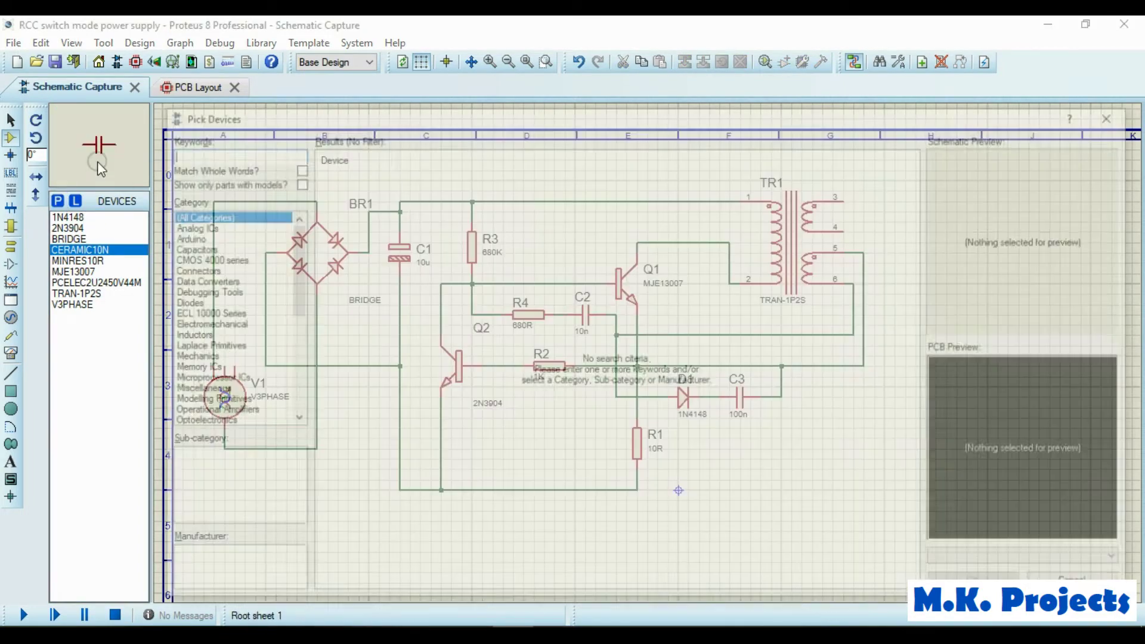
pyautogui.write('fr')
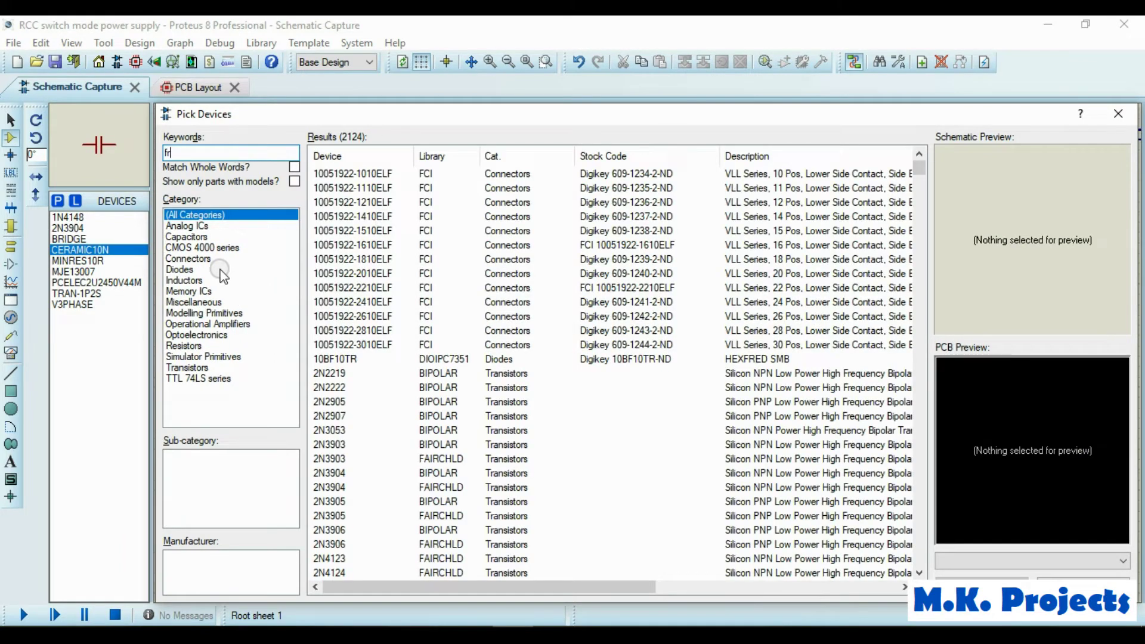
pyautogui.click(220, 270)
pyautogui.click(668, 474)
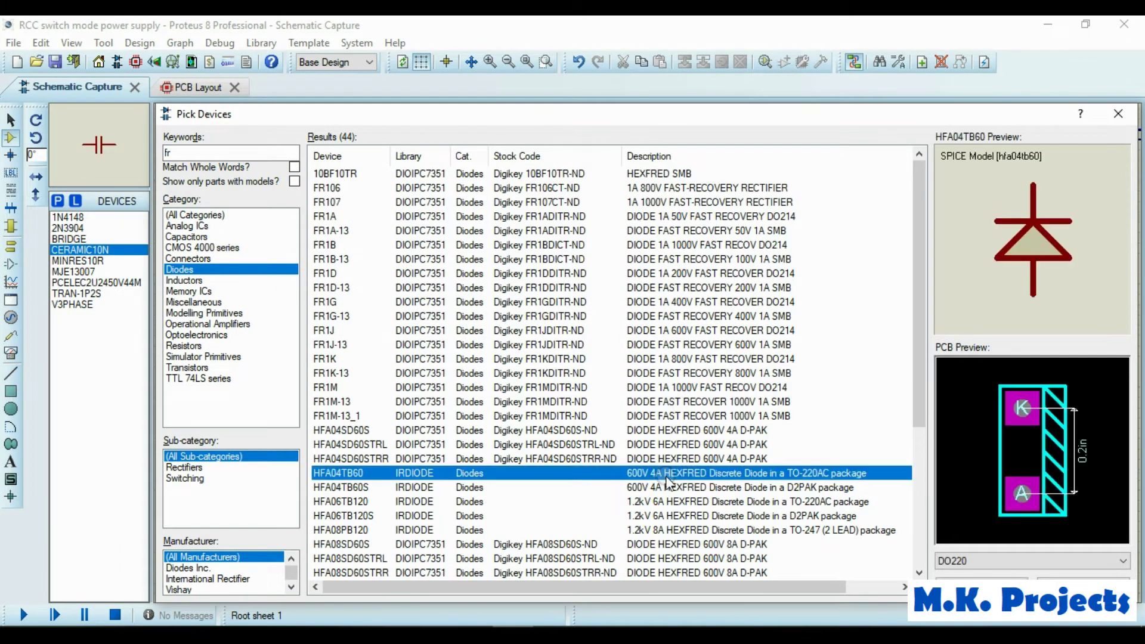
pyautogui.press('Down')
pyautogui.press('Up')
pyautogui.click(920, 544)
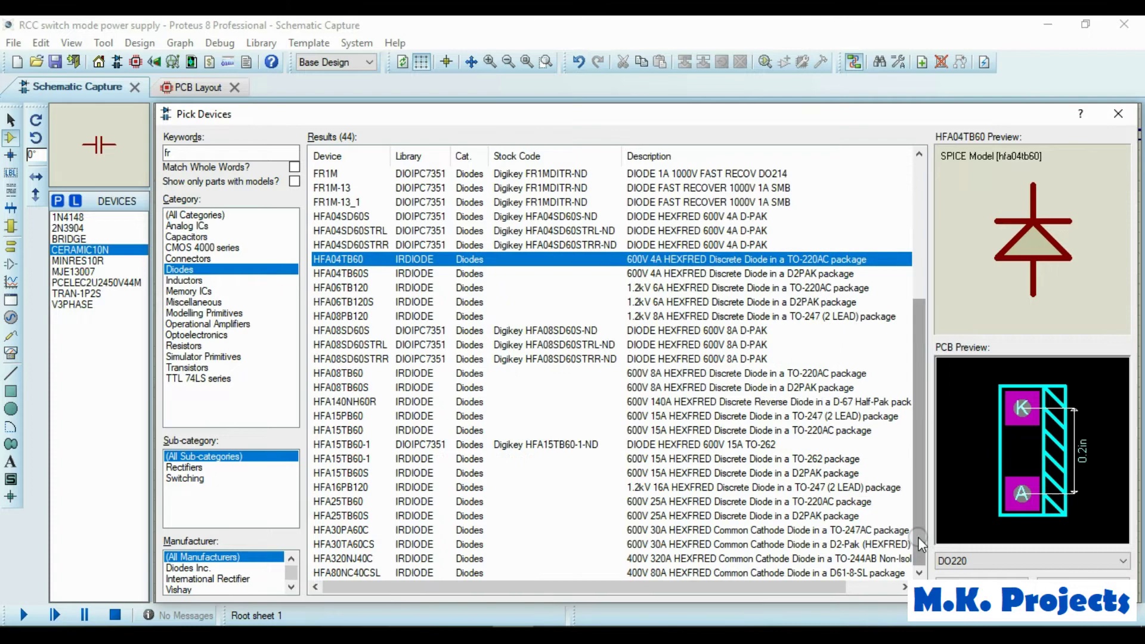
pyautogui.click(651, 376)
pyautogui.click(652, 503)
pyautogui.click(741, 573)
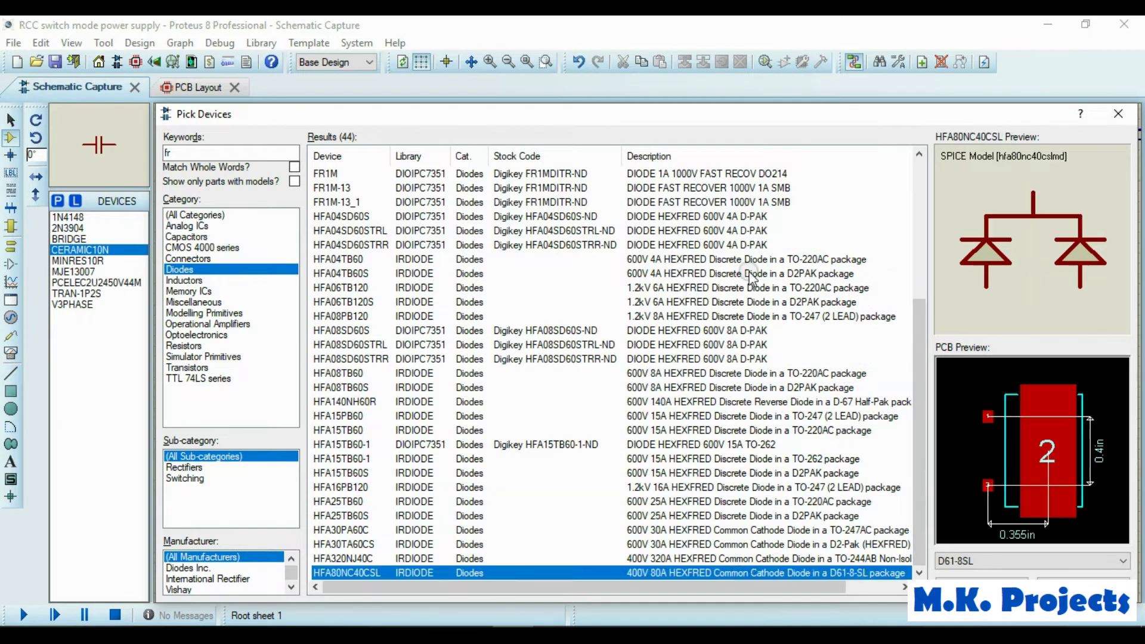
pyautogui.click(743, 273)
pyautogui.click(919, 182)
pyautogui.click(718, 243)
pyautogui.click(638, 206)
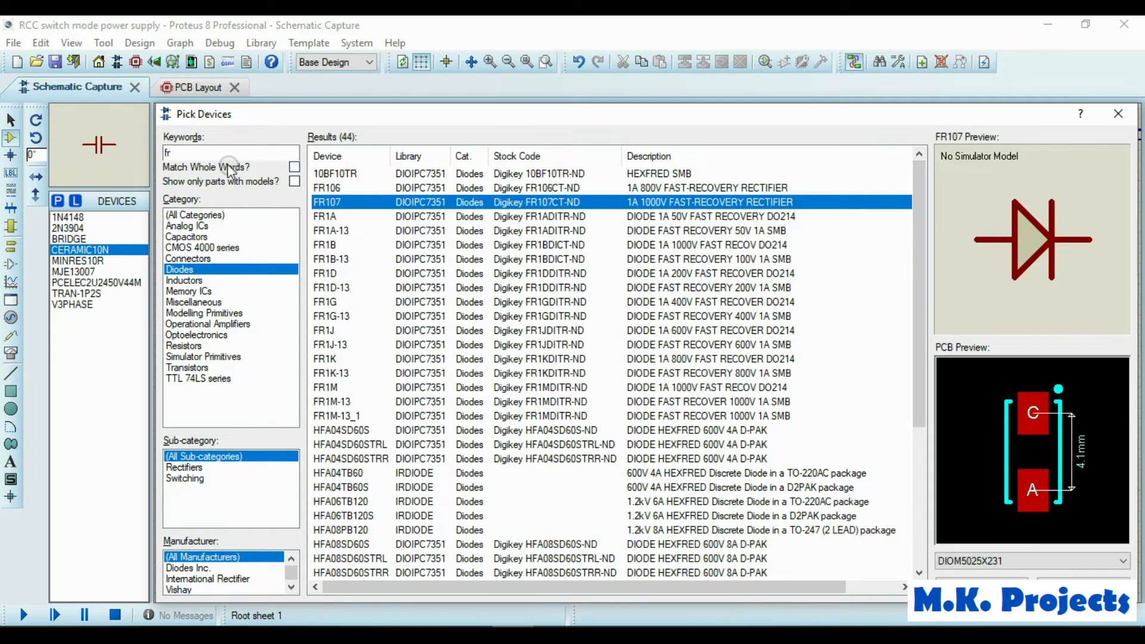
pyautogui.click(540, 190)
pyautogui.press('Down')
pyautogui.press('Down')
pyautogui.press('Down')
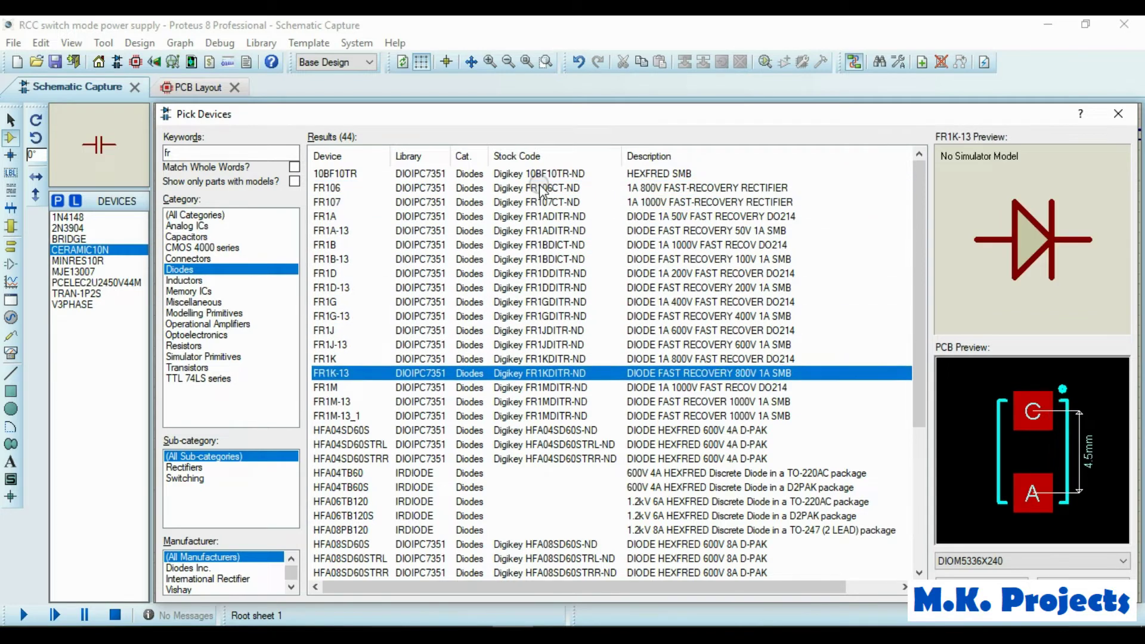
pyautogui.press('Down')
pyautogui.press('Down')
pyautogui.press('Down')
# Search 'uf' and browse the UF4004 ultra-fast rectifier results.
pyautogui.press('Down')
pyautogui.press('Down')
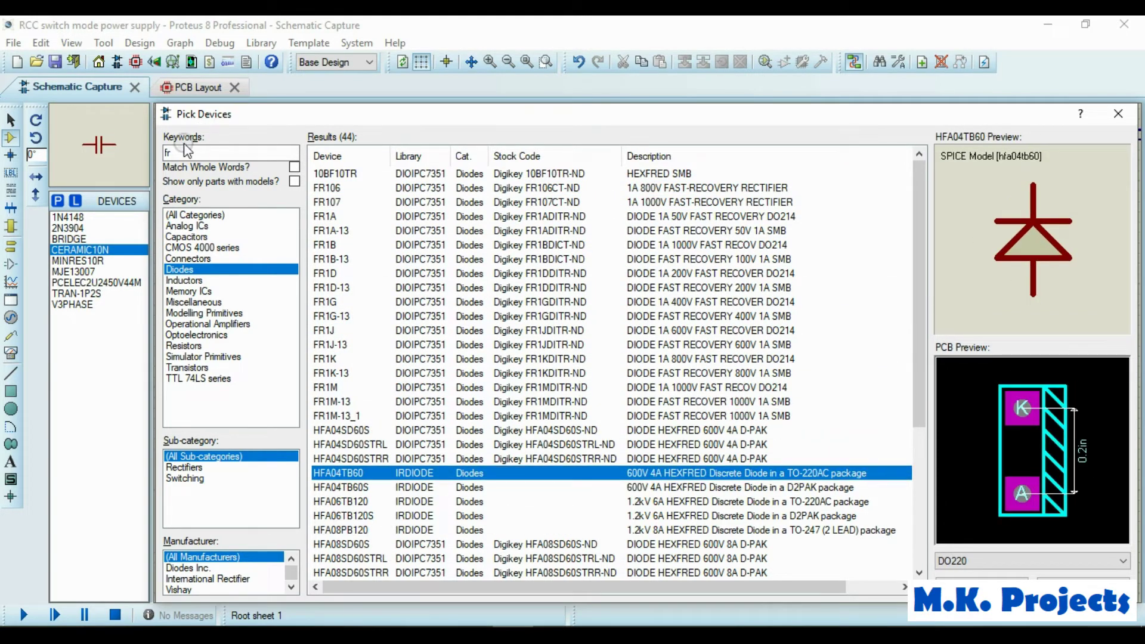
pyautogui.doubleClick(186, 151)
pyautogui.write('uf')
pyautogui.click(364, 188)
pyautogui.press('Down')
pyautogui.press('Down')
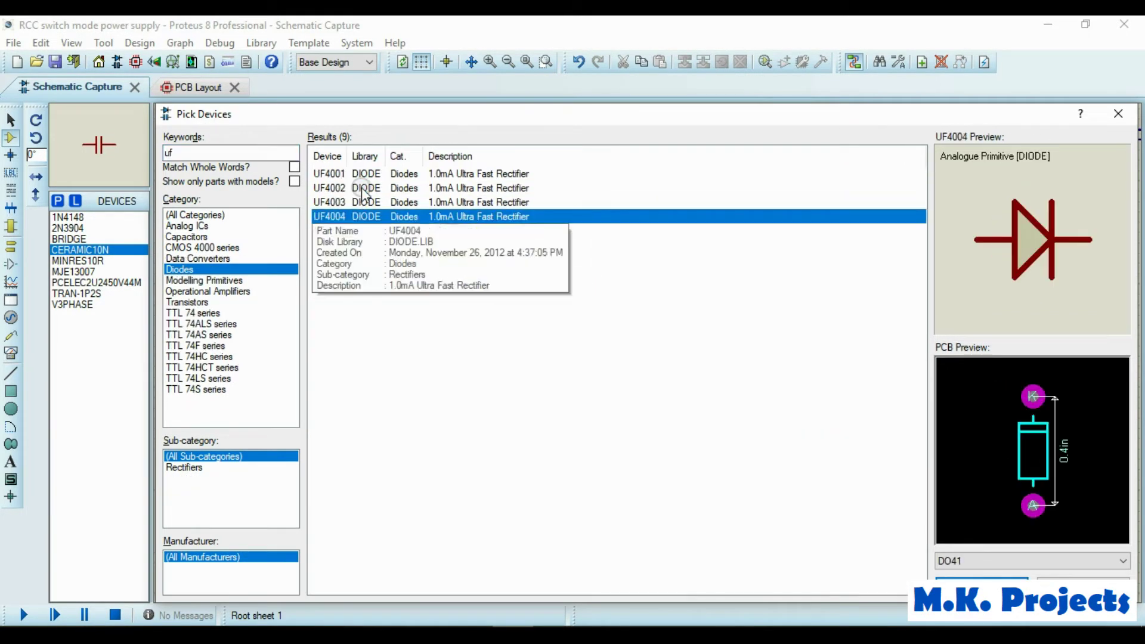
pyautogui.press('Down')
# Browse MBR Schottky diodes such as MBR2545CT-1, MBRD330 and MBR6045WT.
pyautogui.doubleClick(199, 155)
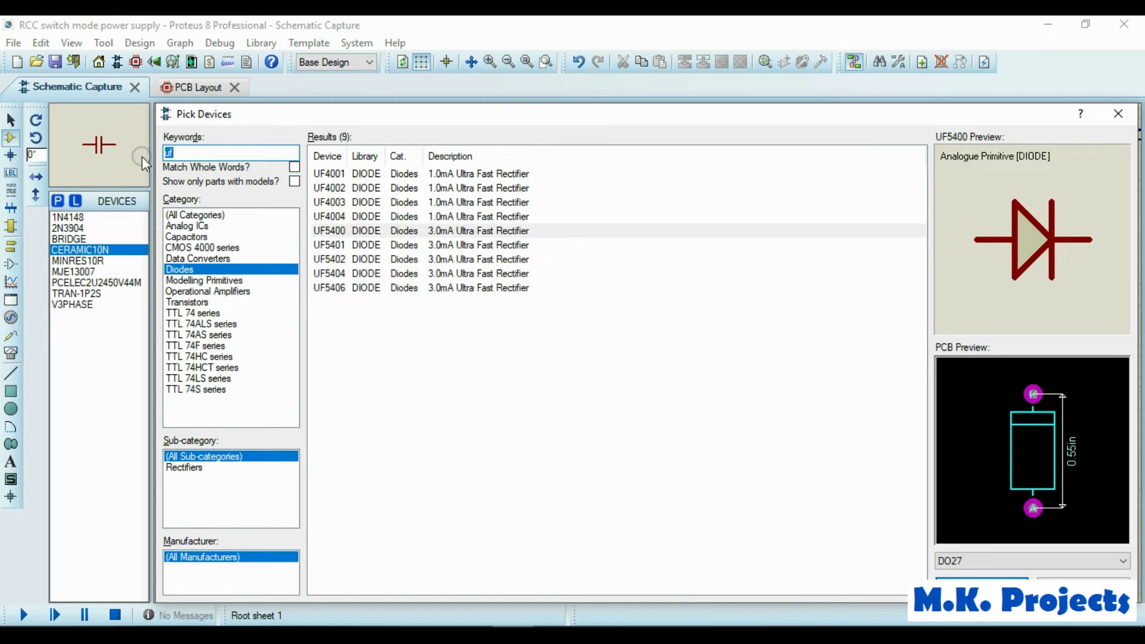
pyautogui.write('mbr')
pyautogui.click(577, 205)
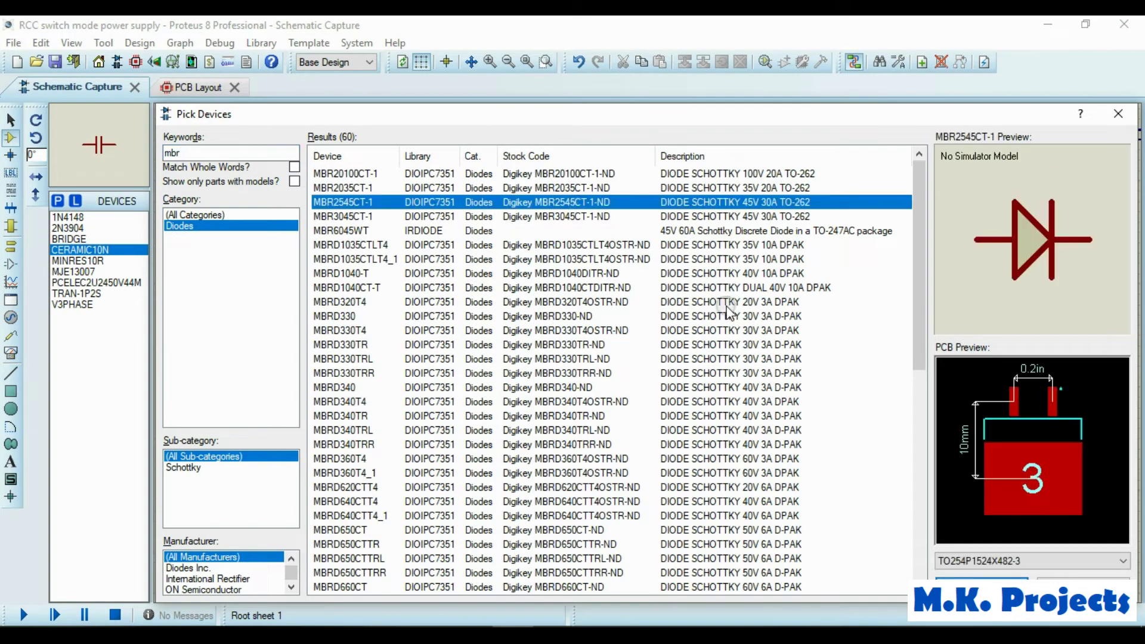
pyautogui.click(728, 316)
pyautogui.click(743, 345)
pyautogui.click(184, 468)
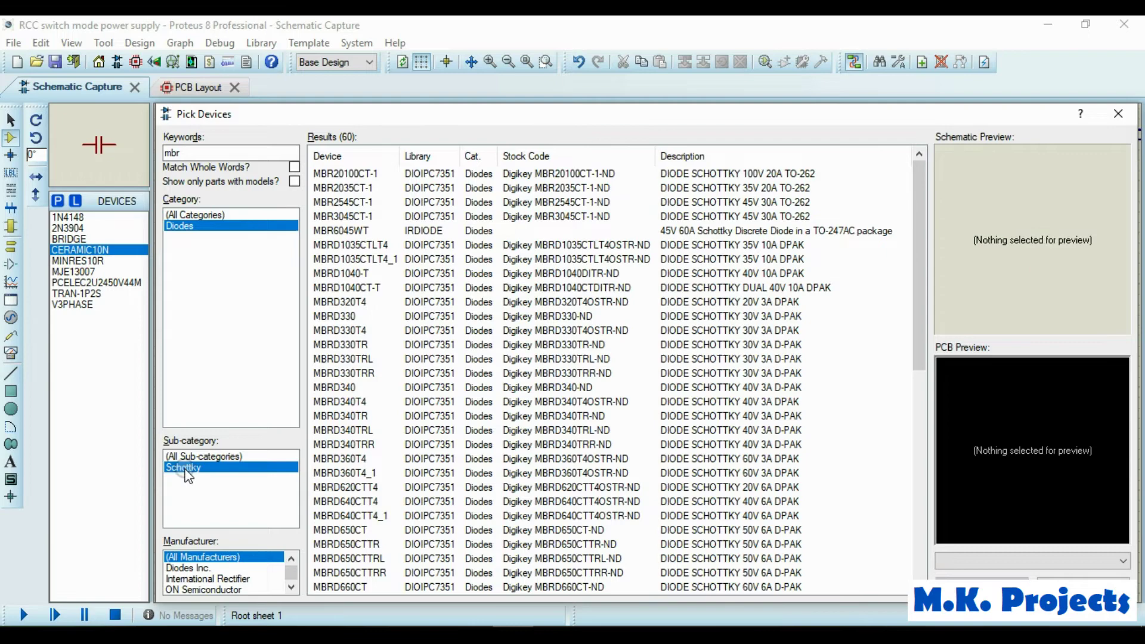
pyautogui.click(659, 288)
pyautogui.press('Up')
pyautogui.press('Up')
pyautogui.press('Up')
pyautogui.press('Up')
pyautogui.scroll(-10, 775, 448)
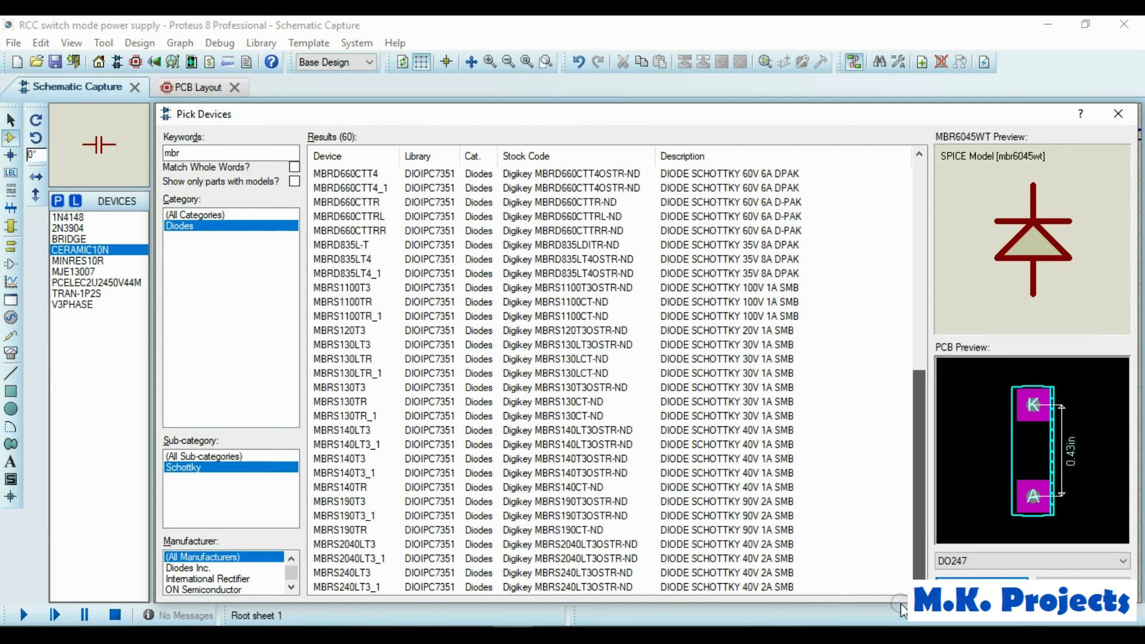
pyautogui.click(767, 558)
pyautogui.click(771, 259)
pyautogui.click(926, 210)
# Return to the 'fr' search and add the FR107 diode to the parts list.
pyautogui.click(213, 154)
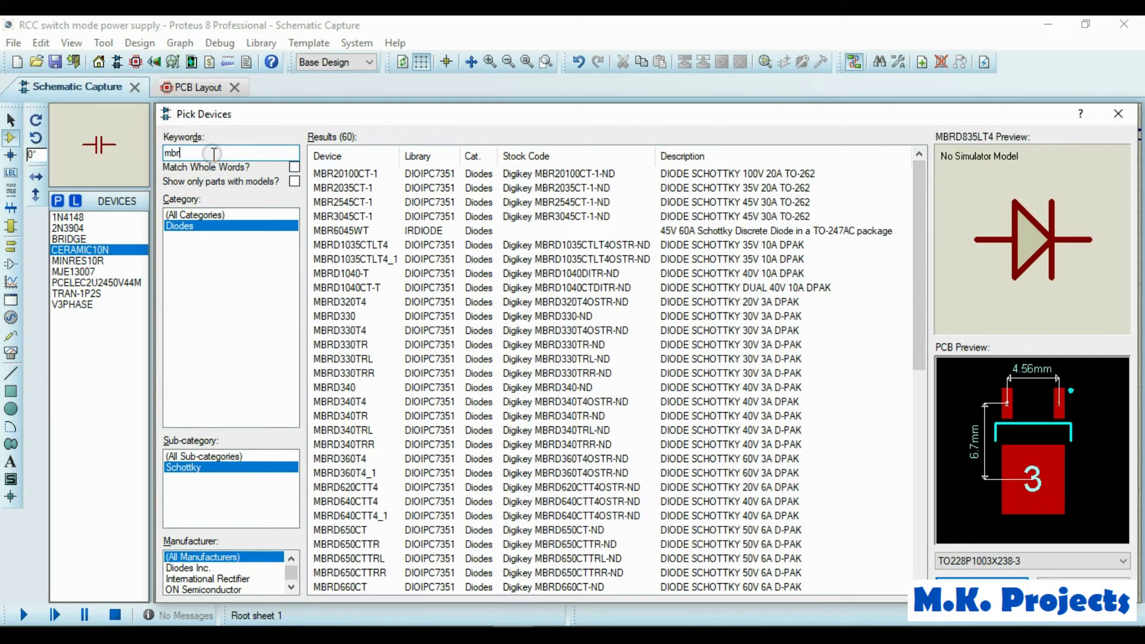
pyautogui.write('fr')
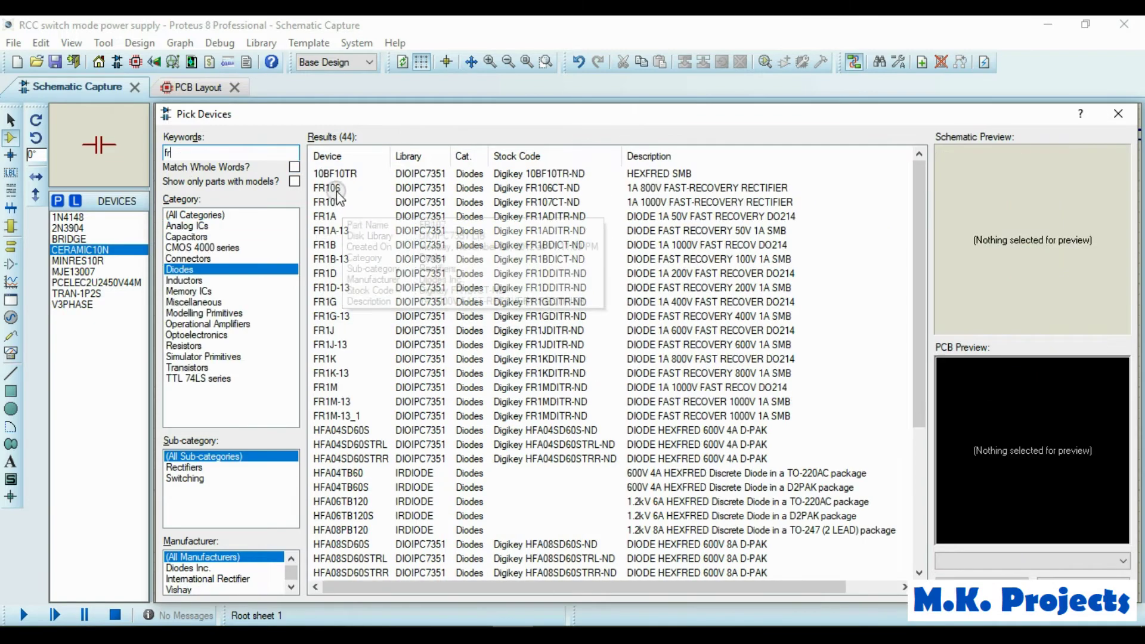
pyautogui.click(334, 203)
pyautogui.click(596, 488)
pyautogui.press('Down')
pyautogui.press('Down')
pyautogui.press('Down')
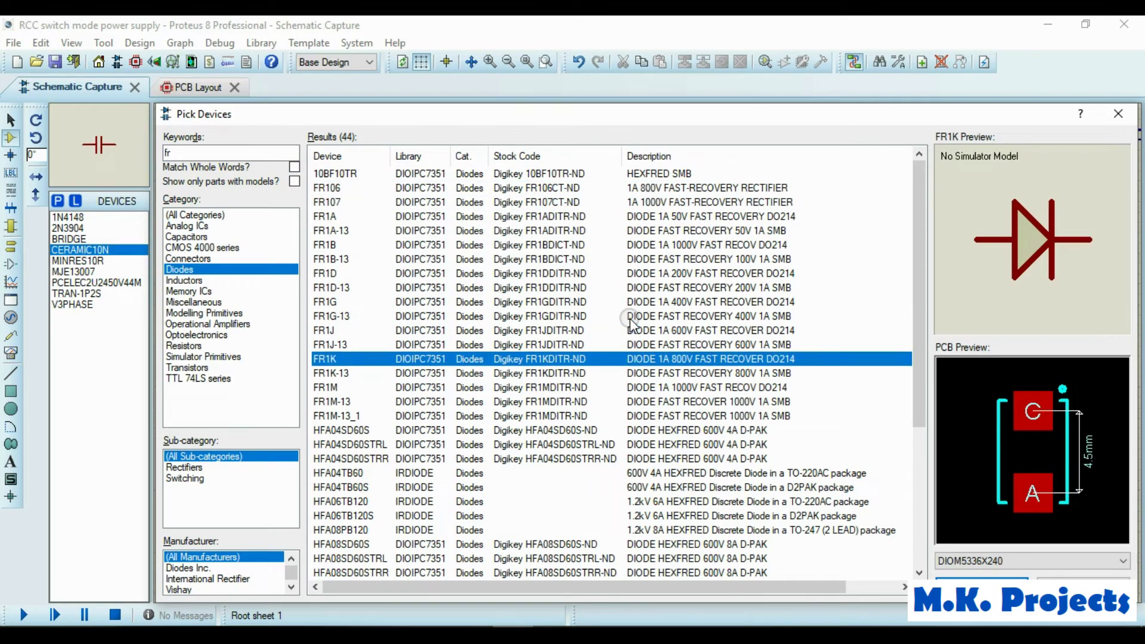
pyautogui.press('Down')
pyautogui.press('Down')
pyautogui.press('Up')
pyautogui.press('Up')
pyautogui.press('Up')
pyautogui.press('Up')
pyautogui.press('Up')
pyautogui.press('Up')
pyautogui.press('Up')
pyautogui.press('Up')
pyautogui.click(982, 587)
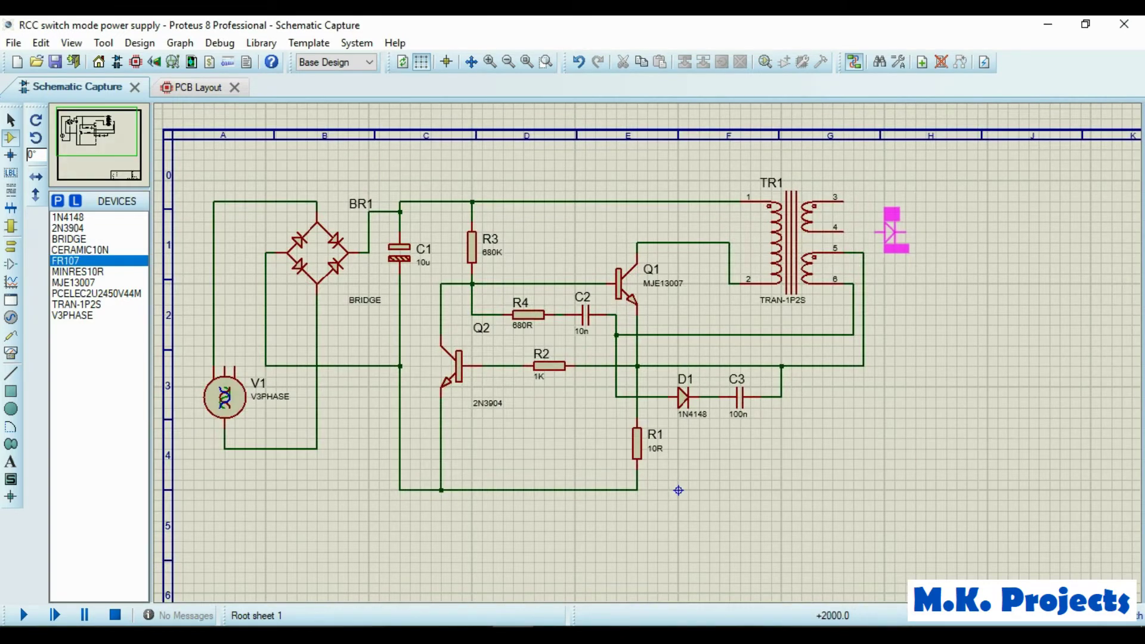
# Place FR107 diode D2 at TR1 pin 4 and a vertical 2u2 capacitor C4 beside it.
pyautogui.click(892, 231)
pyautogui.click(844, 231)
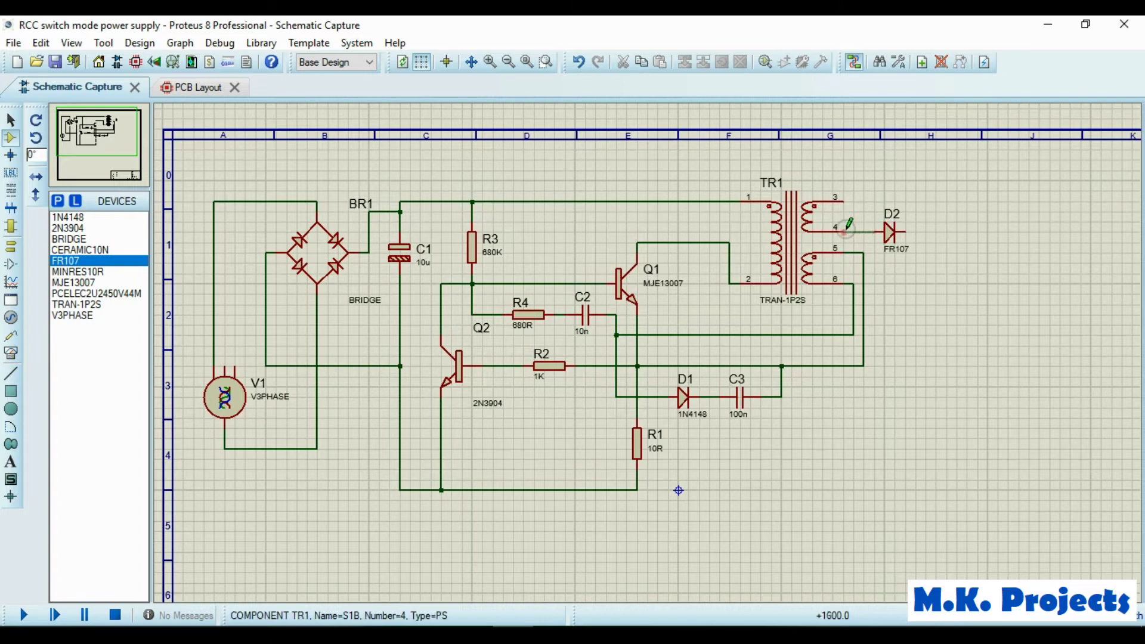
pyautogui.click(96, 293)
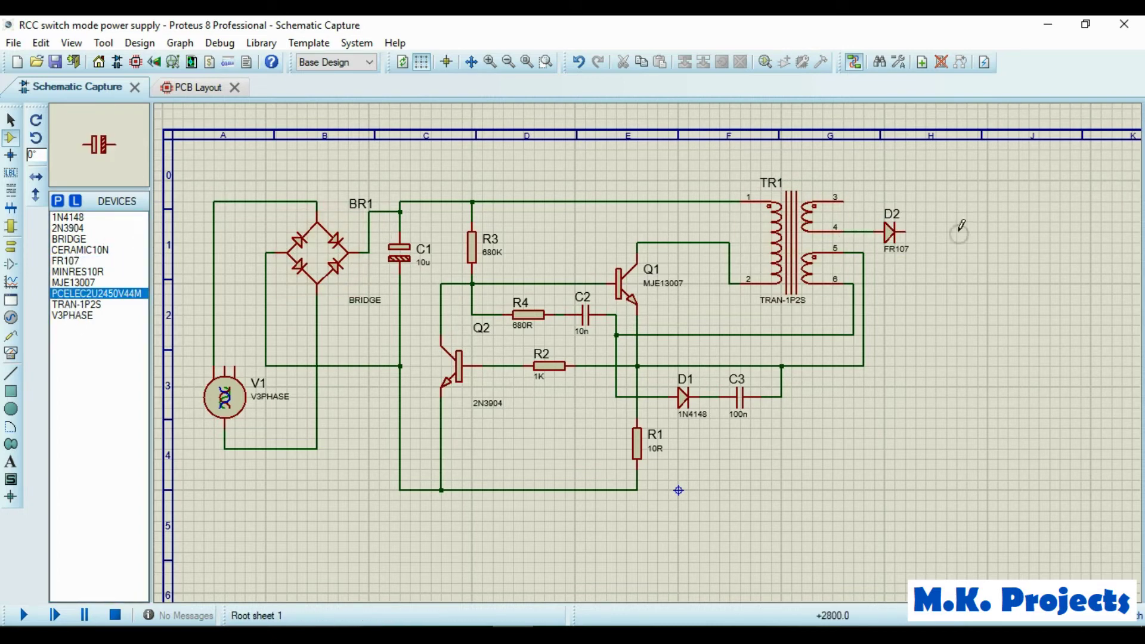
pyautogui.press('KP_Subtract')
pyautogui.click(940, 251)
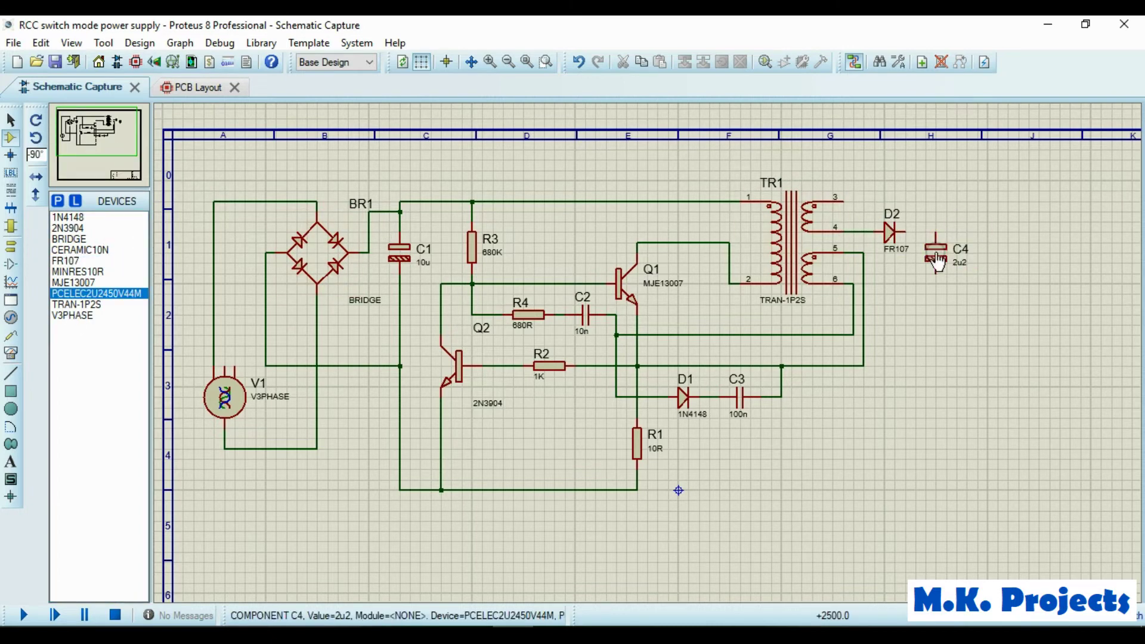
pyautogui.moveTo(940, 261); pyautogui.dragTo(989, 262)
pyautogui.moveTo(891, 232); pyautogui.dragTo(941, 232)
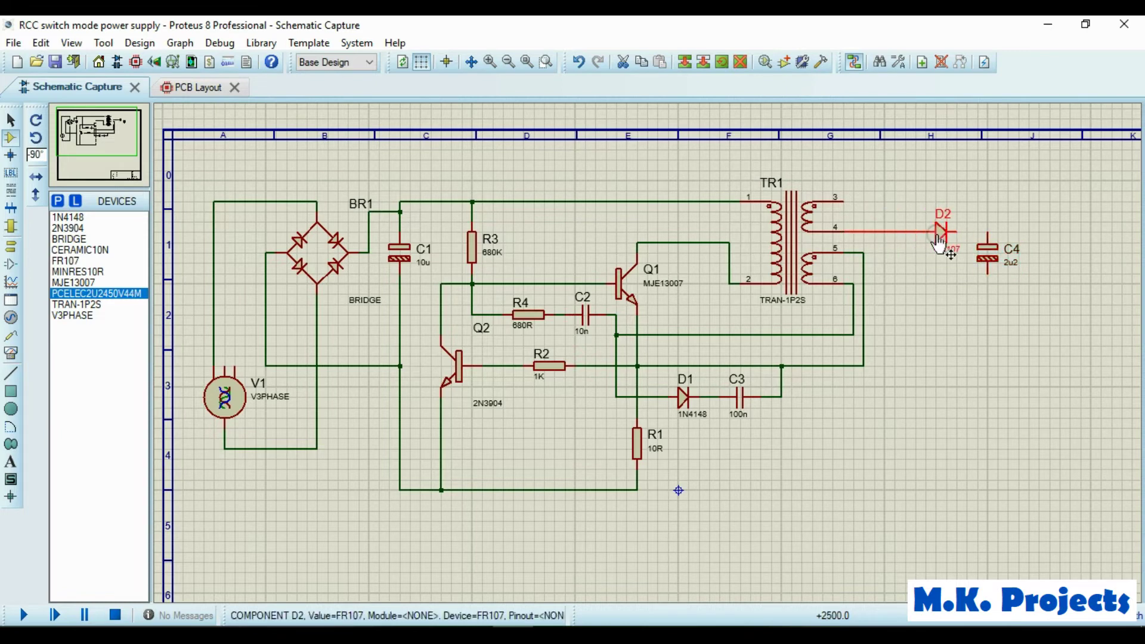
# Wire D2's cathode to C4's top pin and TR1 pin 3 to C4's lower pin.
pyautogui.click(955, 232)
pyautogui.click(988, 233)
pyautogui.click(840, 199)
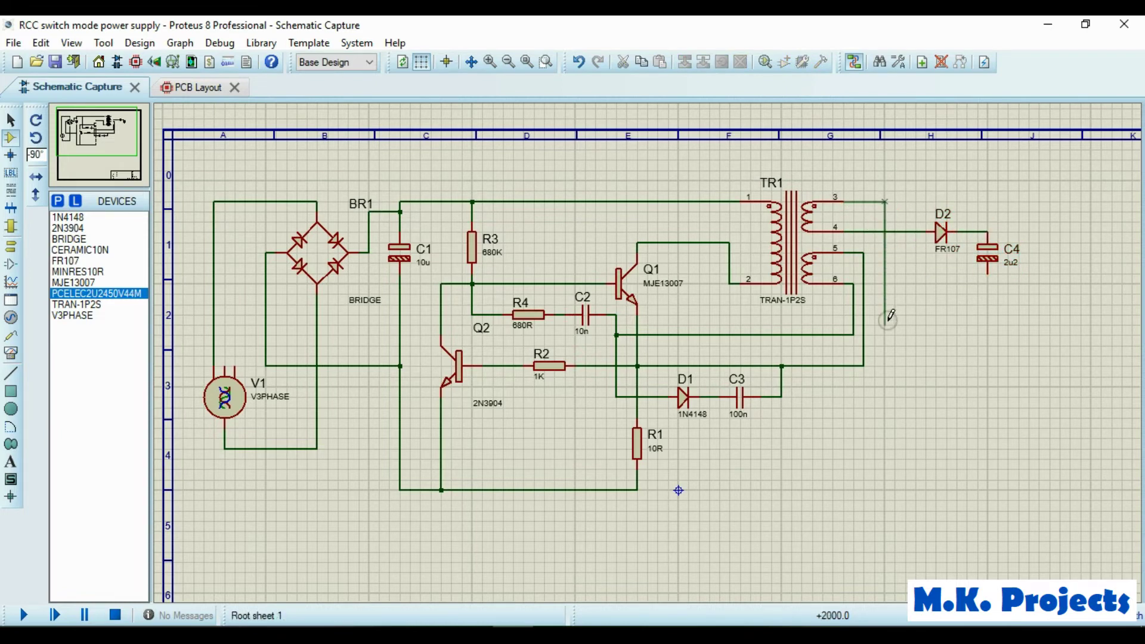
pyautogui.click(992, 268)
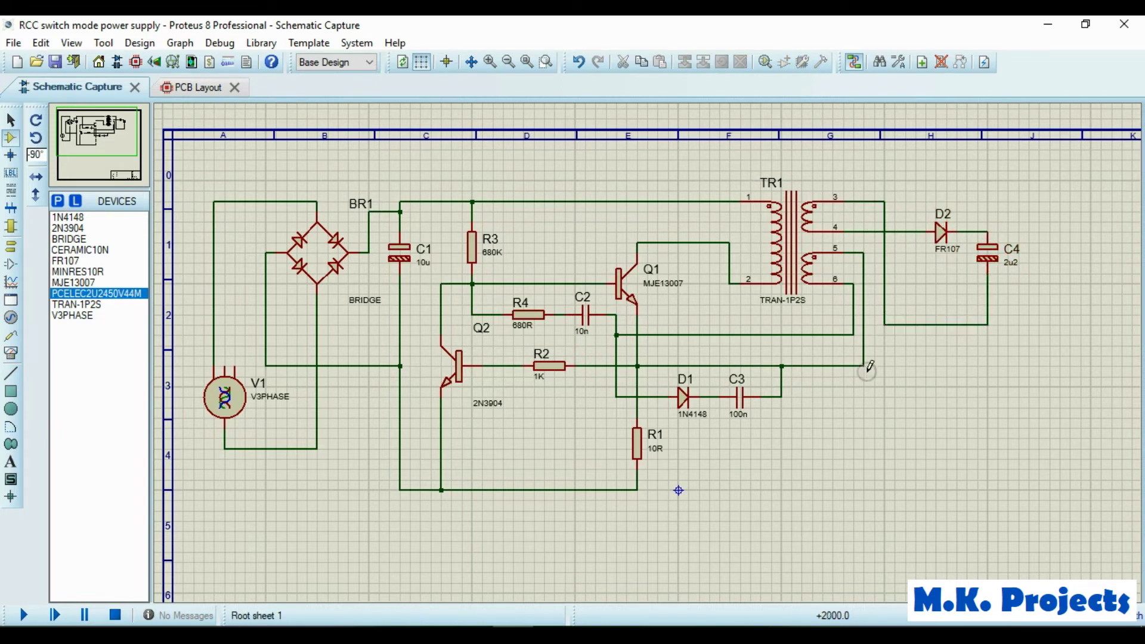
# Search the parts library for pc817 and select the PC817 optocoupler.
pyautogui.click(57, 201)
pyautogui.write('pc817')
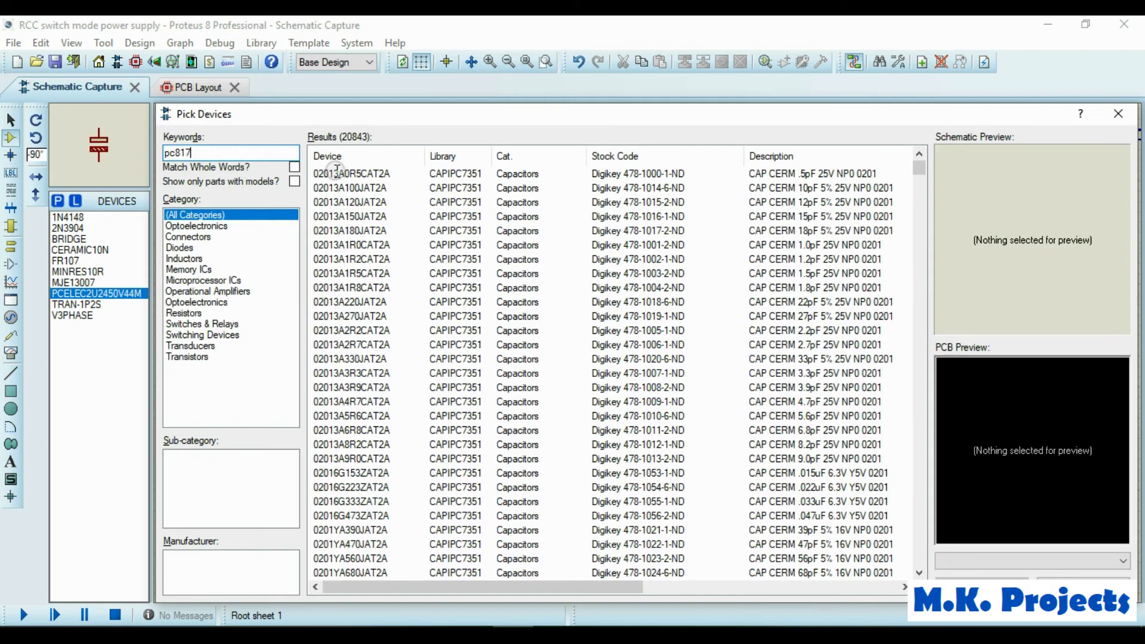
pyautogui.click(435, 187)
pyautogui.press('Down')
pyautogui.press('Down')
pyautogui.press('Down')
# Place PC817 optocoupler U1 below the circuit, rotated and flipped vertically.
pyautogui.press('Up')
pyautogui.press('Up')
pyautogui.press('Up')
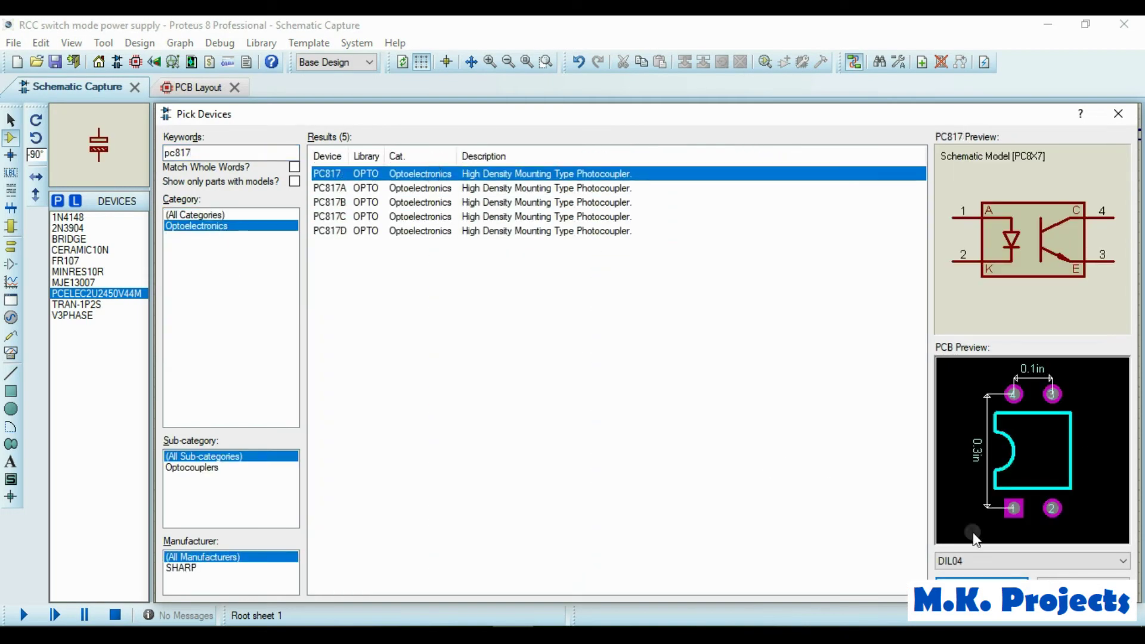
pyautogui.click(981, 585)
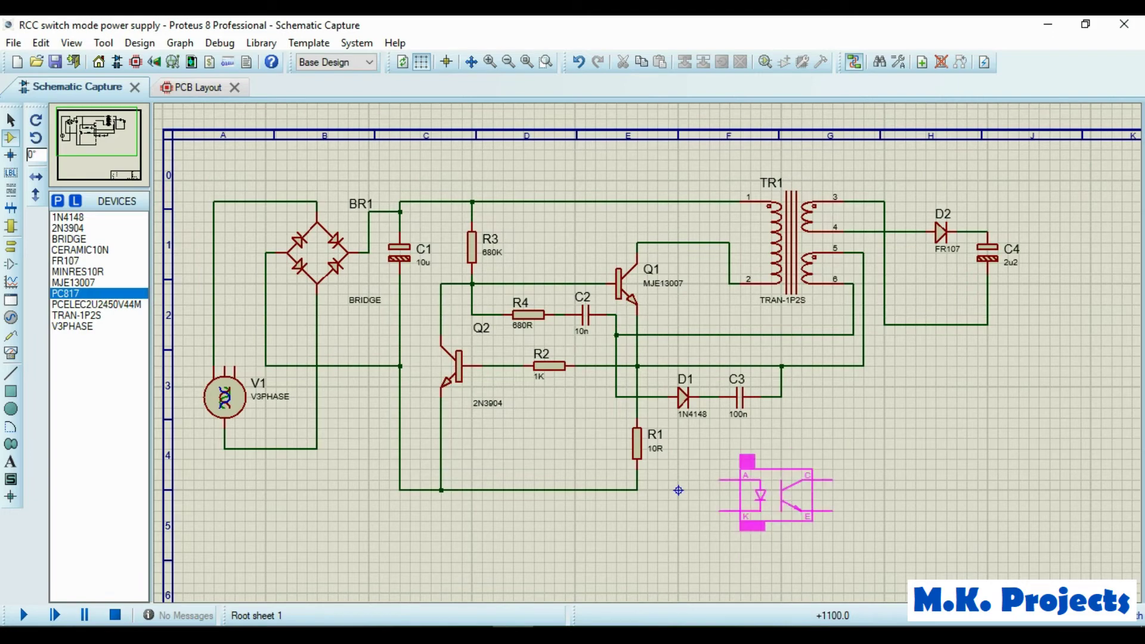
pyautogui.press('KP_Subtract')
pyautogui.press('KP_Subtract')
pyautogui.click(776, 501)
pyautogui.rightClick(800, 504)
pyautogui.click(862, 170)
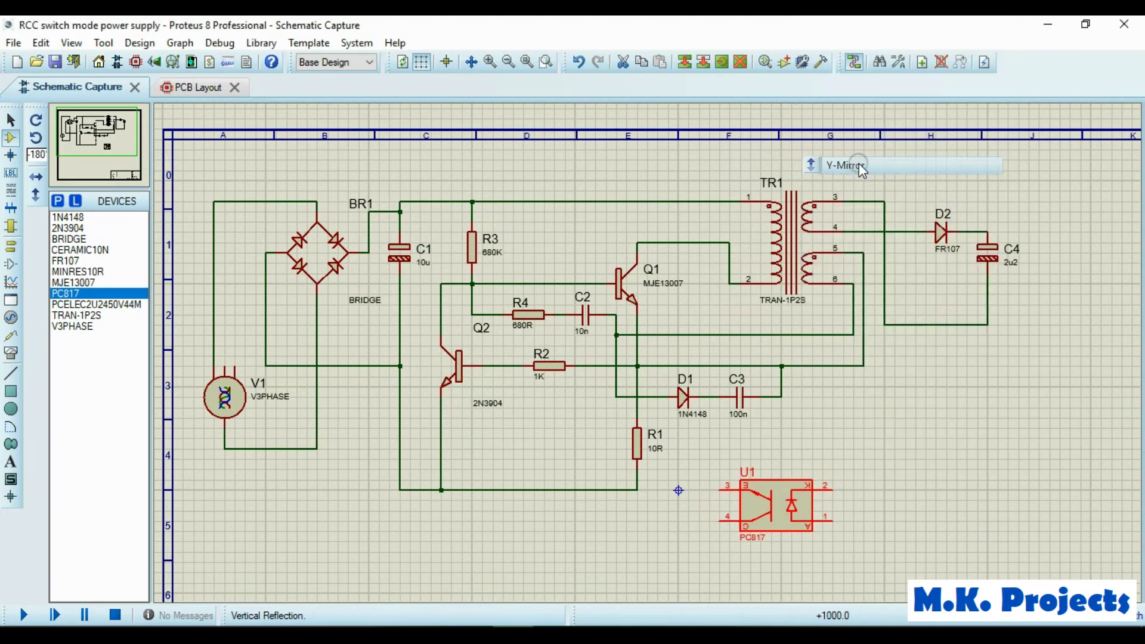
# Find the 1N4731A zener, place it upright as D3, and wire it to U1 pin 1.
pyautogui.click(57, 201)
pyautogui.write('zener')
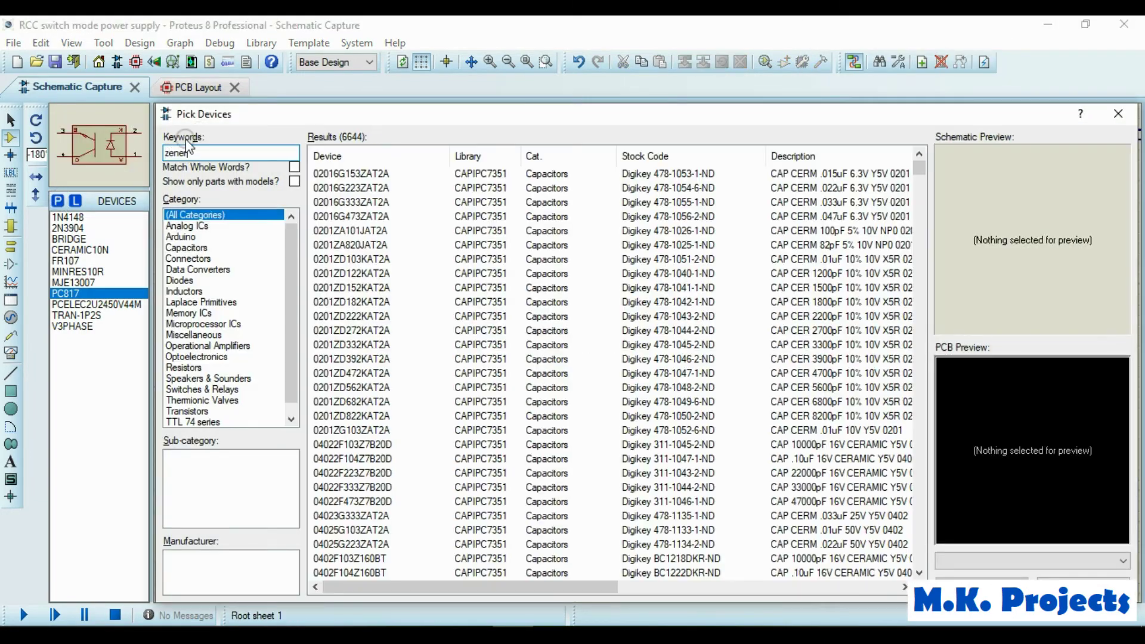
pyautogui.click(440, 217)
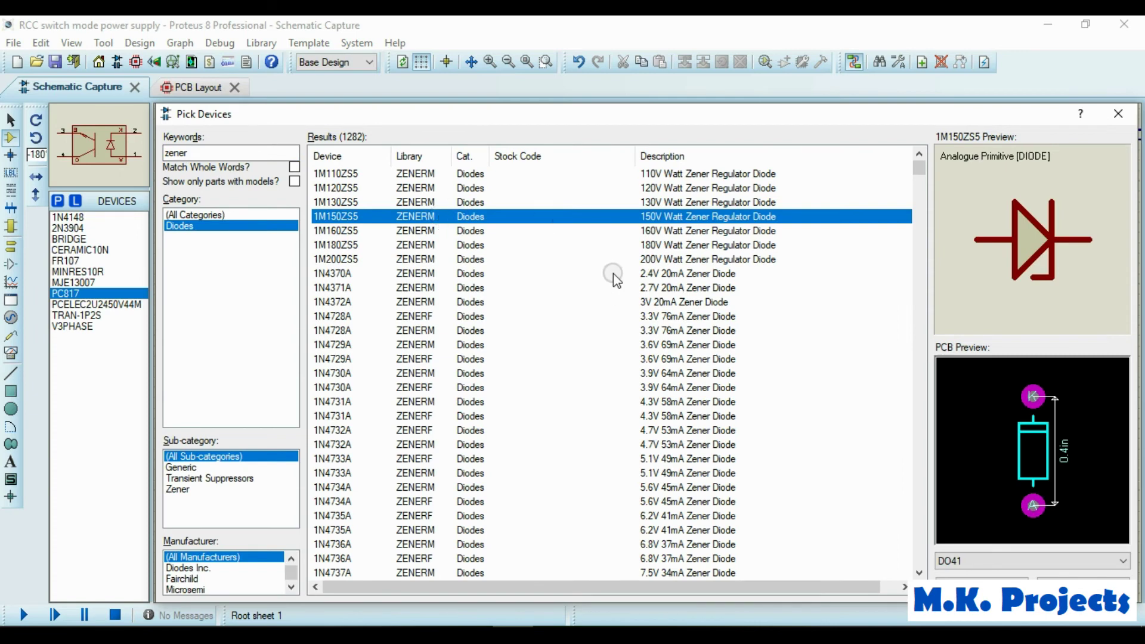
pyautogui.click(653, 416)
pyautogui.doubleClick(635, 402)
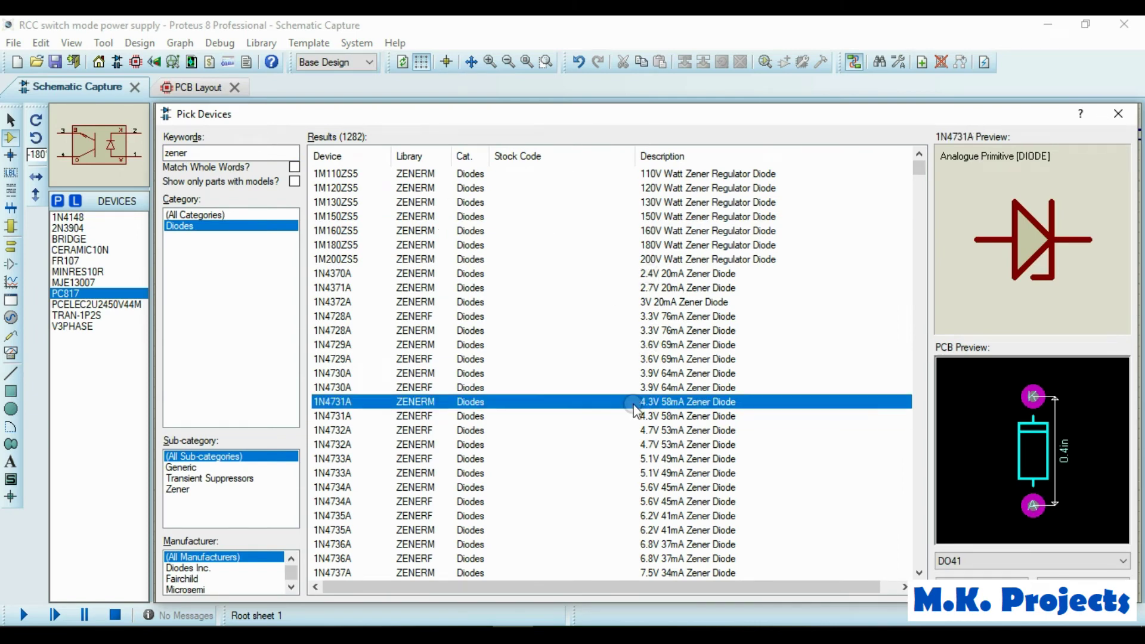
pyautogui.press('KP_Add')
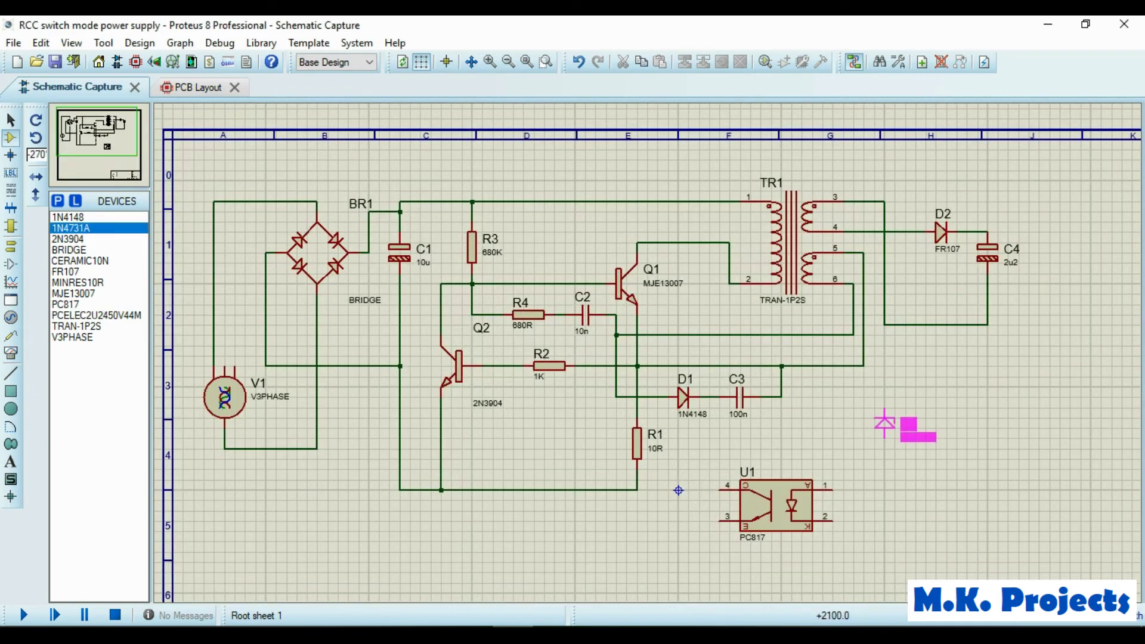
pyautogui.click(832, 491)
pyautogui.click(886, 452)
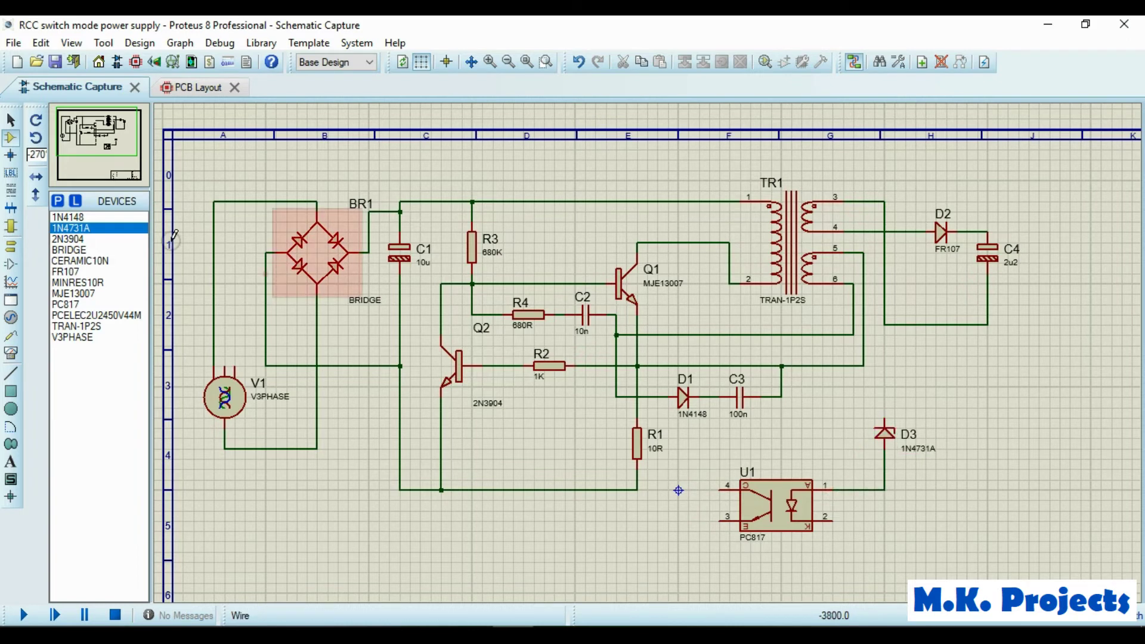
# Place a horizontal 10R resistor R5 above D3 and wire it to the D2–C4 line.
pyautogui.click(78, 282)
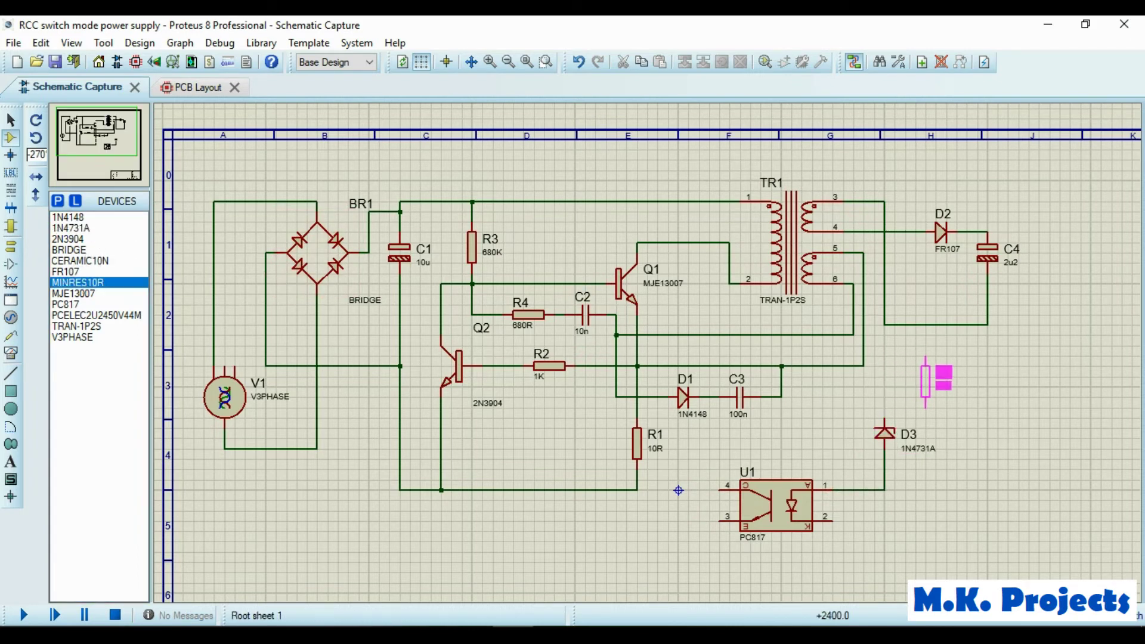
pyautogui.press('KP_Add')
pyautogui.click(919, 387)
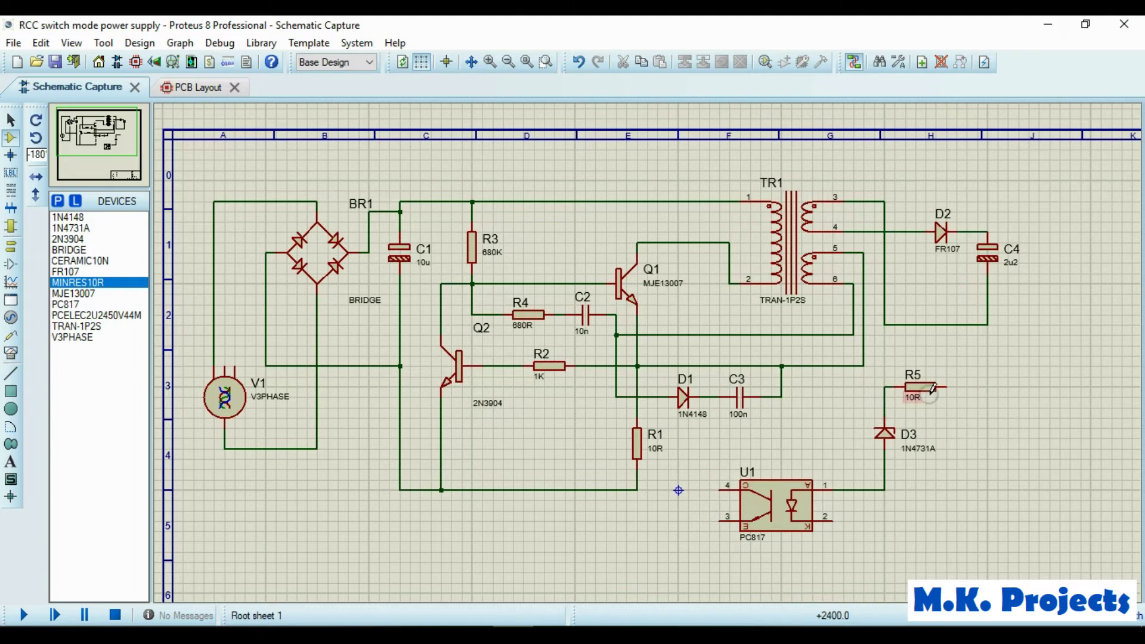
pyautogui.click(946, 386)
pyautogui.click(967, 232)
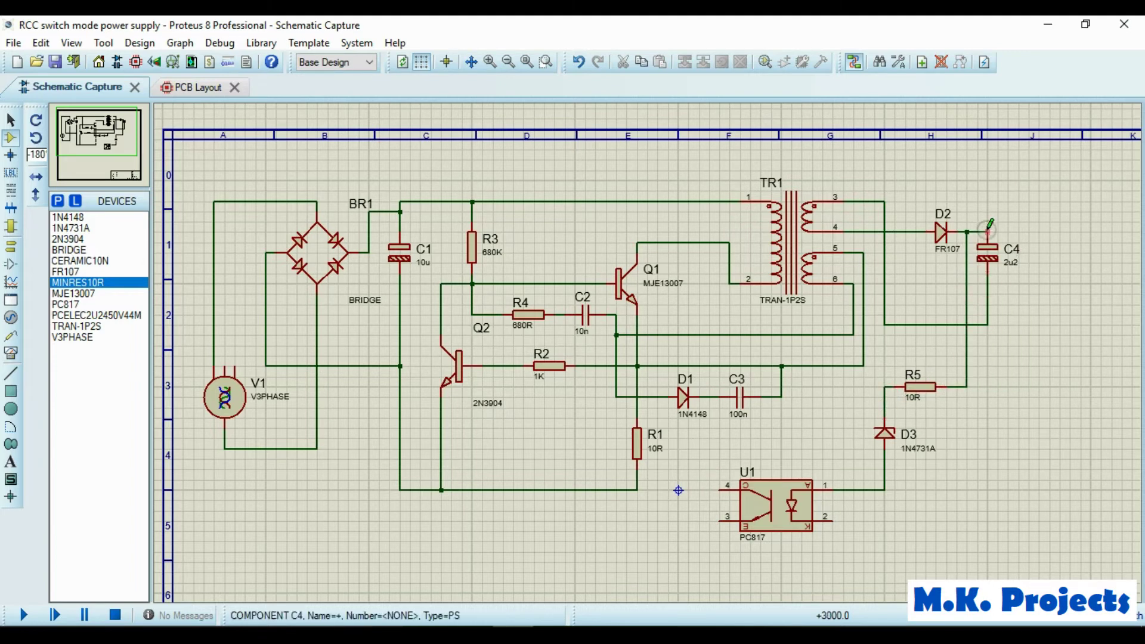
# Place GROUND terminals below U1 and C4, wired to C4's lower line and U1 pin 2.
pyautogui.click(10, 244)
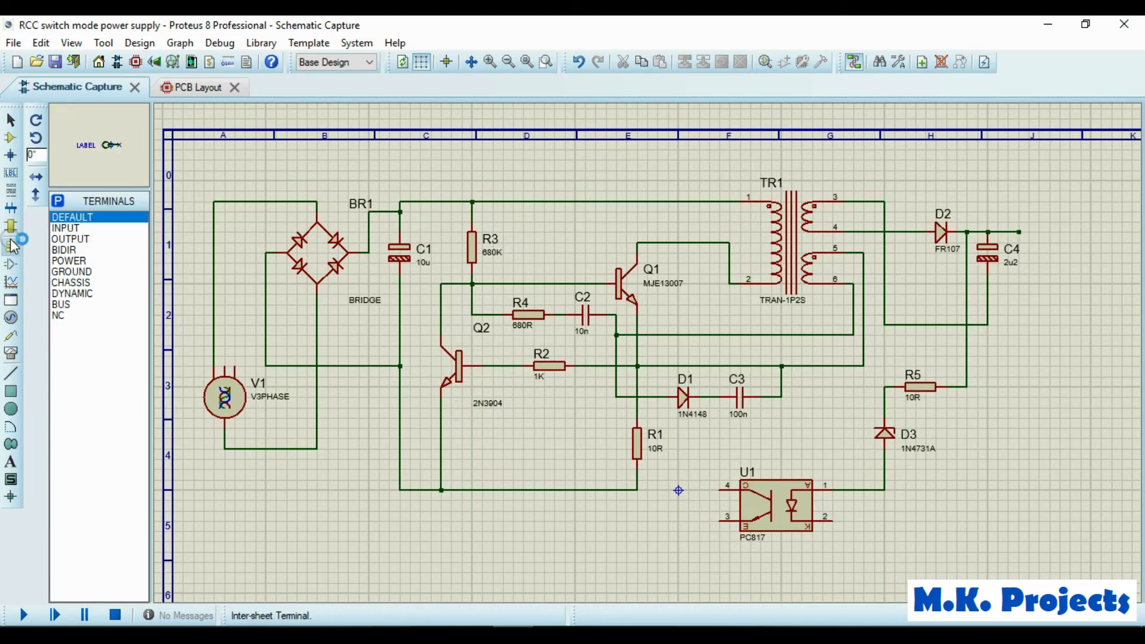
pyautogui.click(73, 260)
pyautogui.click(11, 226)
pyautogui.click(72, 272)
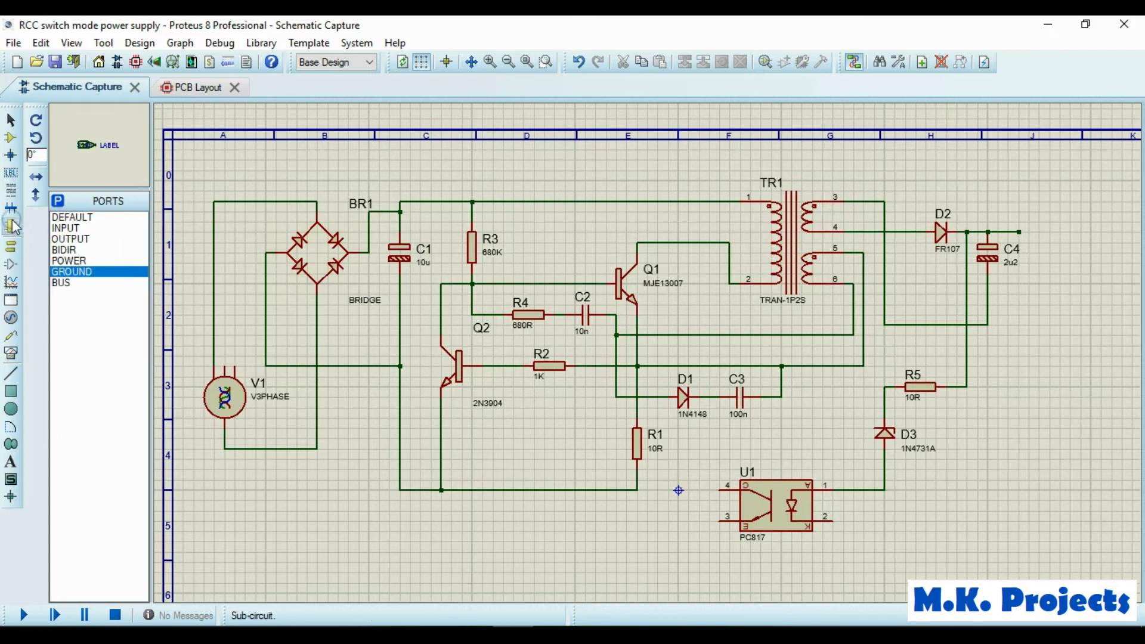
pyautogui.click(10, 245)
pyautogui.click(72, 271)
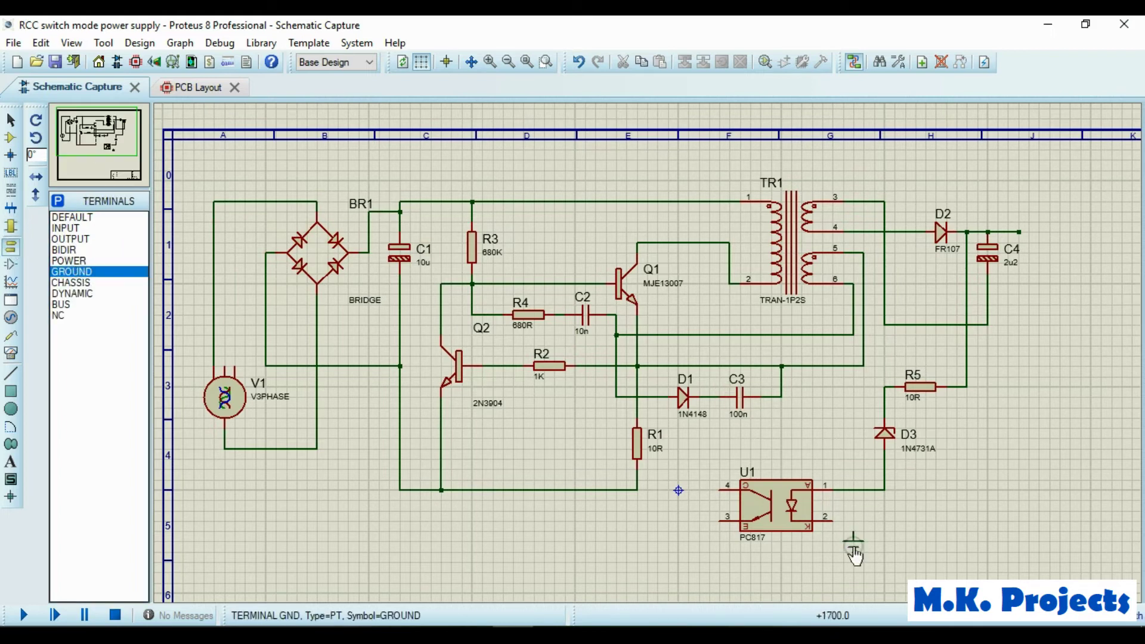
pyautogui.click(853, 539)
pyautogui.click(988, 357)
pyautogui.click(988, 352)
pyautogui.click(988, 325)
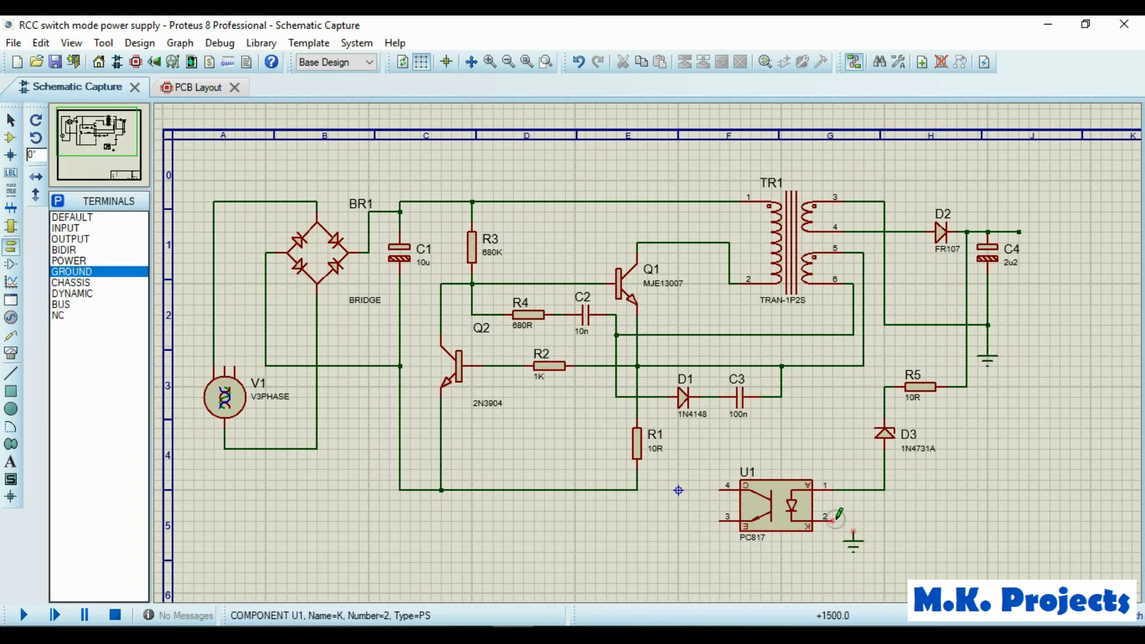
pyautogui.click(832, 517)
pyautogui.click(853, 535)
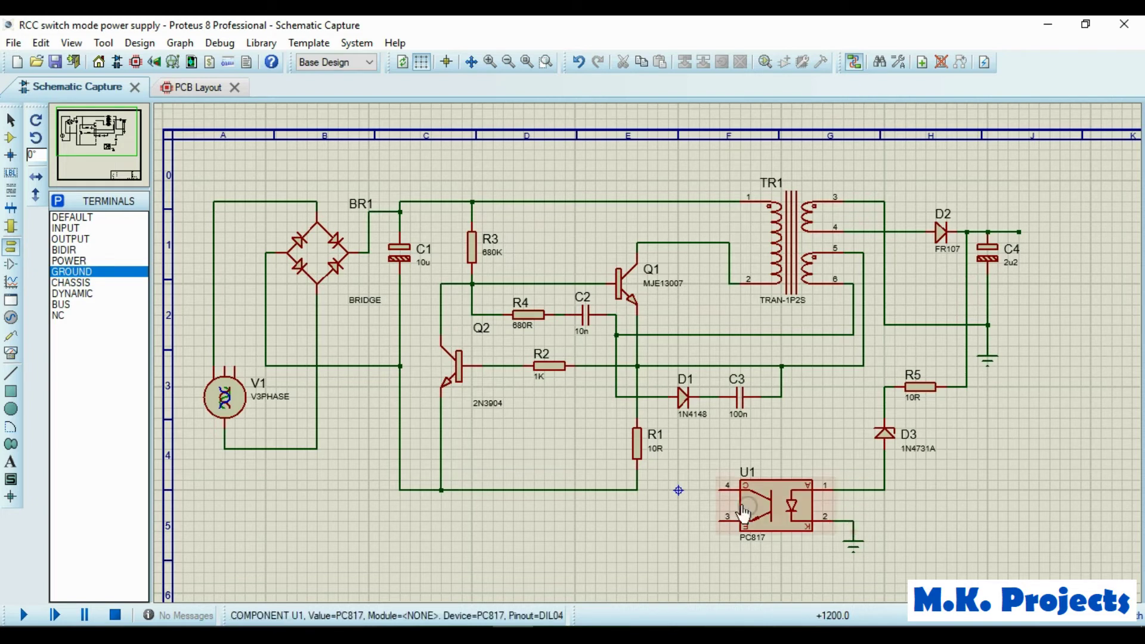
# Wire U1 pin 4 to the D1–C3 net and pin 3 to the R2 line, then add an OUTPUT terminal after D2.
pyautogui.click(721, 486)
pyautogui.click(710, 396)
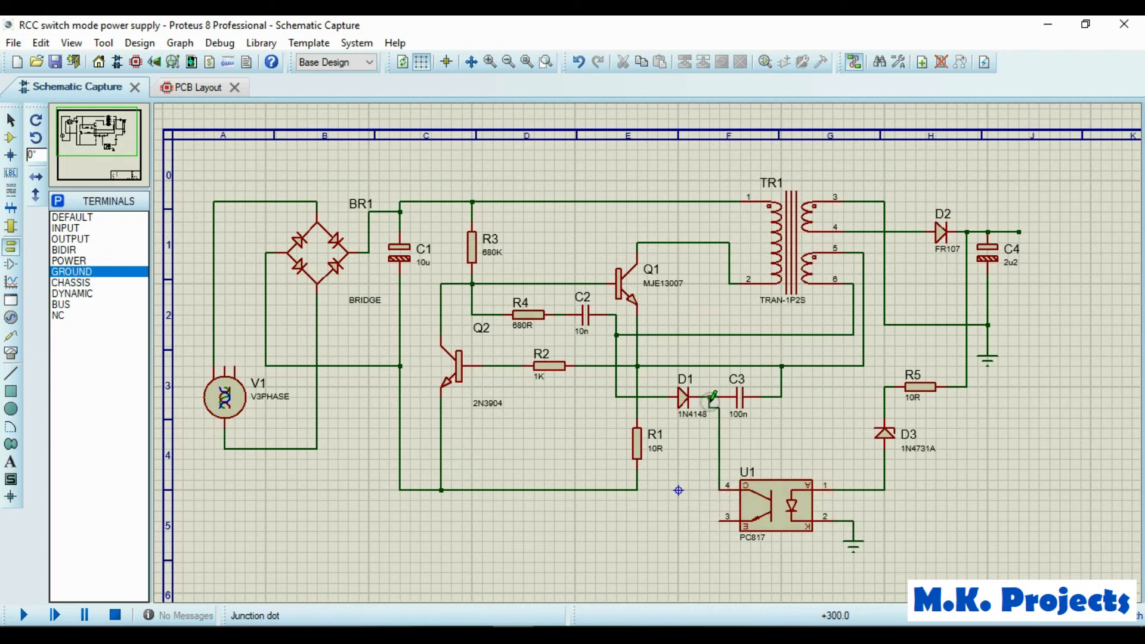
pyautogui.click(719, 520)
pyautogui.click(513, 365)
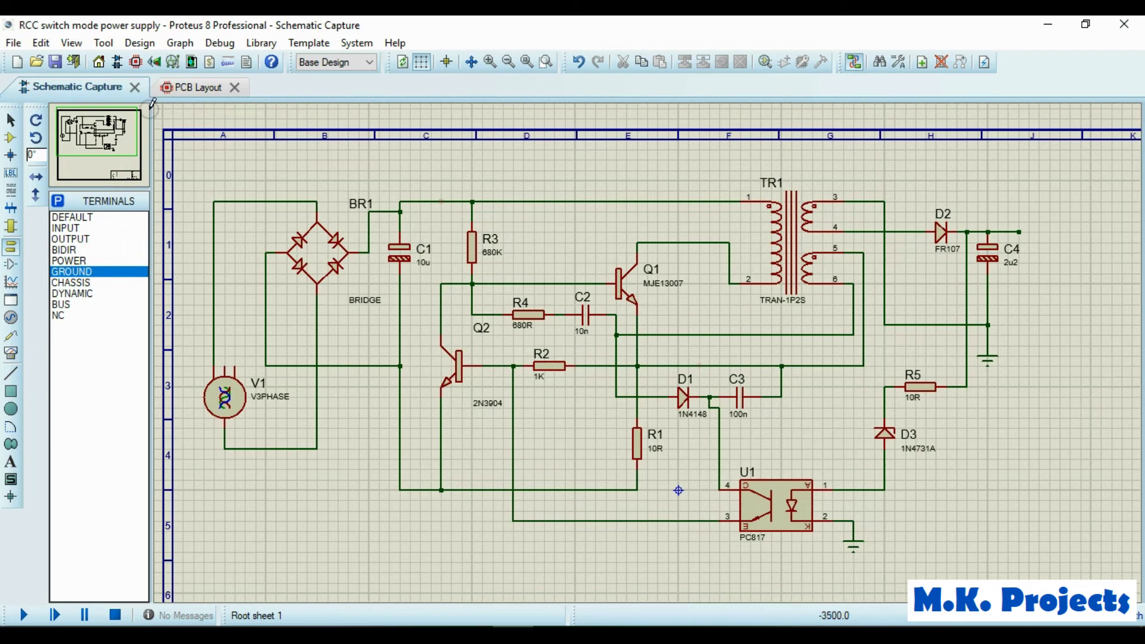
pyautogui.click(70, 239)
pyautogui.click(1022, 232)
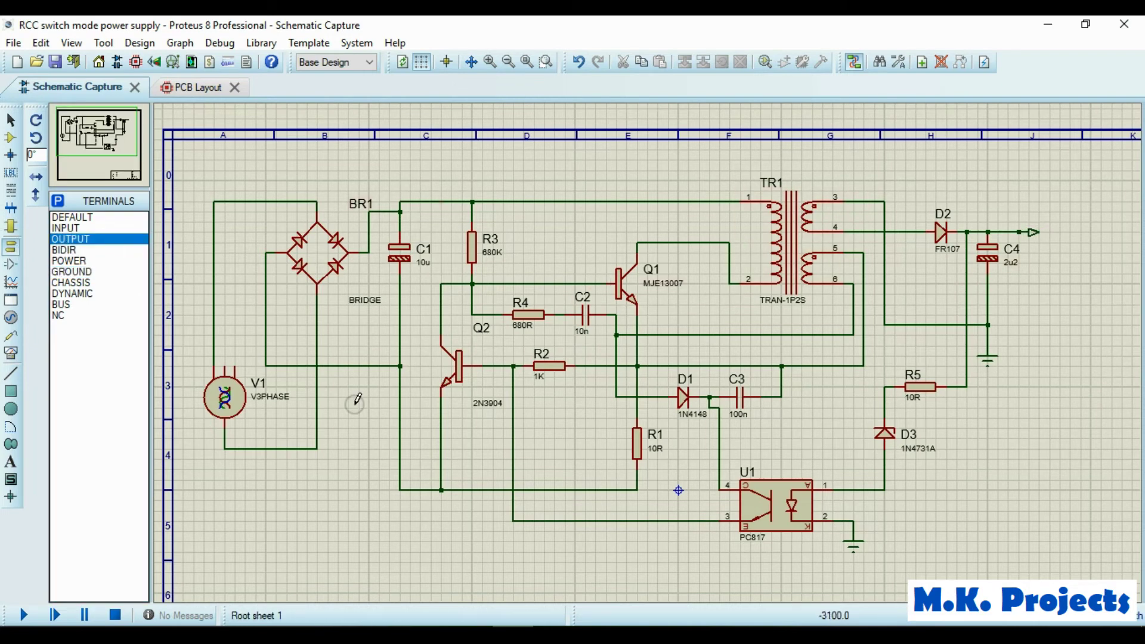
# Change resistor R5 from 10R to 330R and select the voltage probe tool.
pyautogui.doubleClick(913, 397)
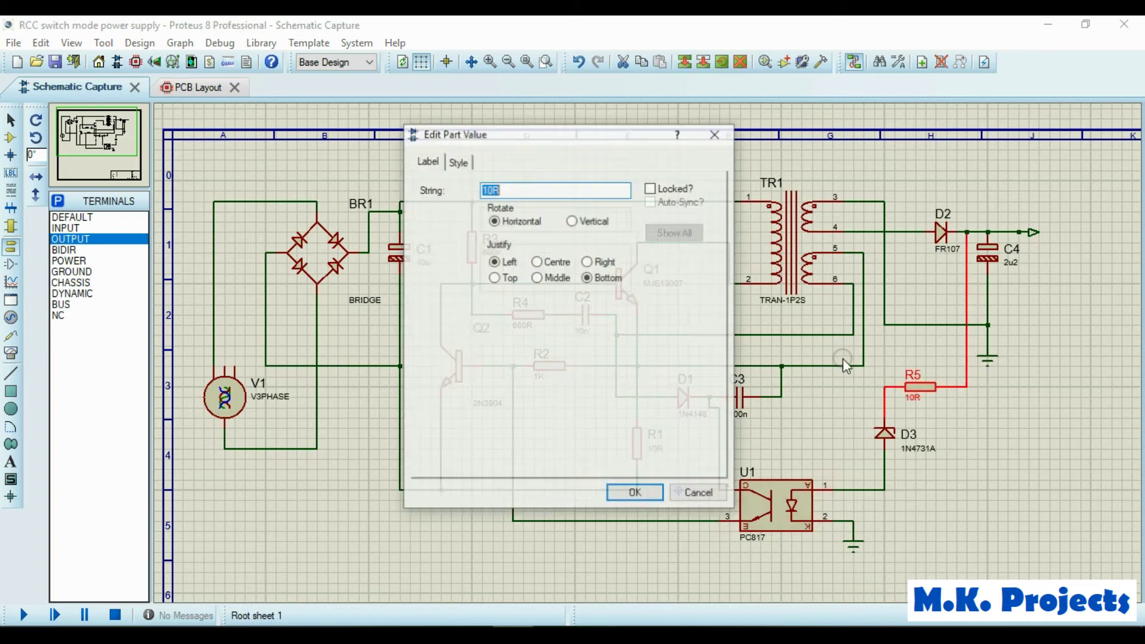
pyautogui.click(636, 495)
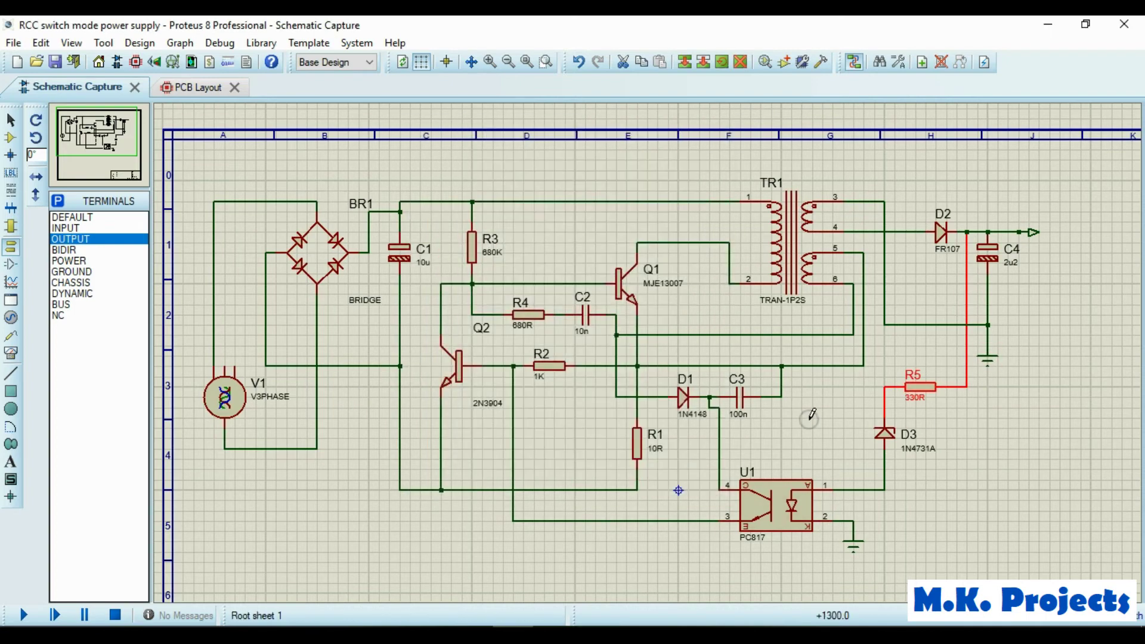
pyautogui.rightClick(722, 434)
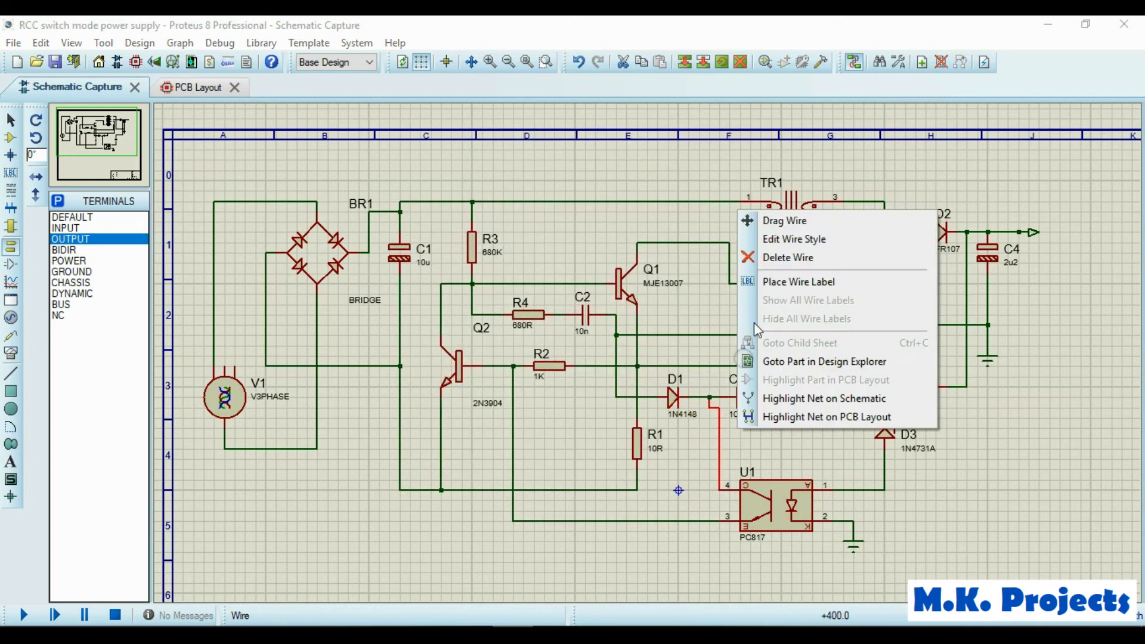
pyautogui.click(775, 221)
pyautogui.click(831, 412)
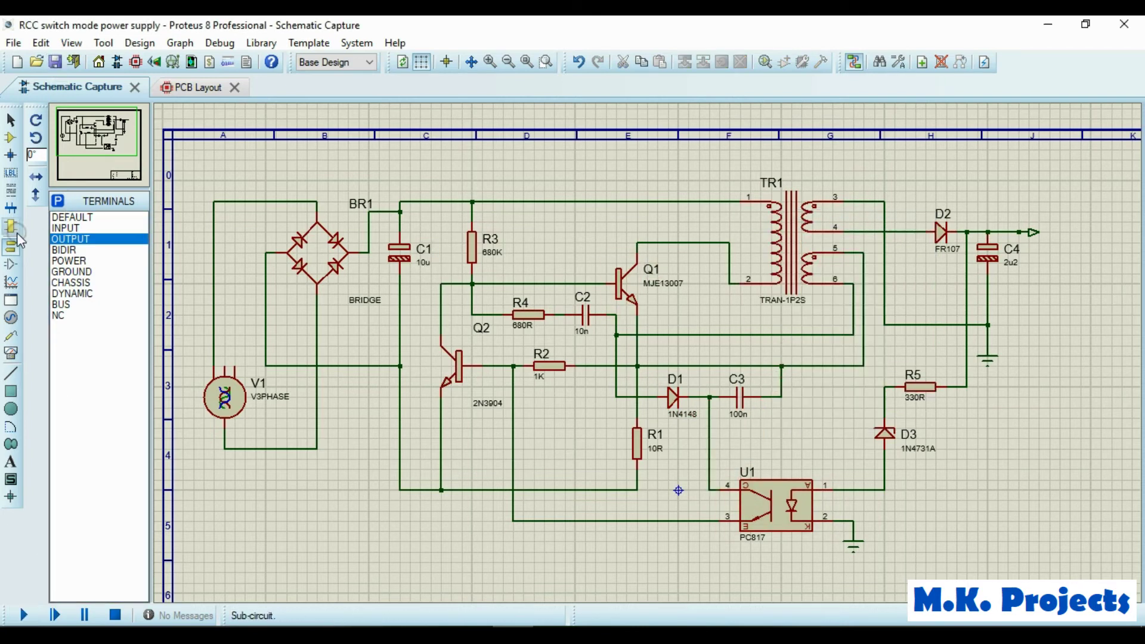
pyautogui.click(11, 336)
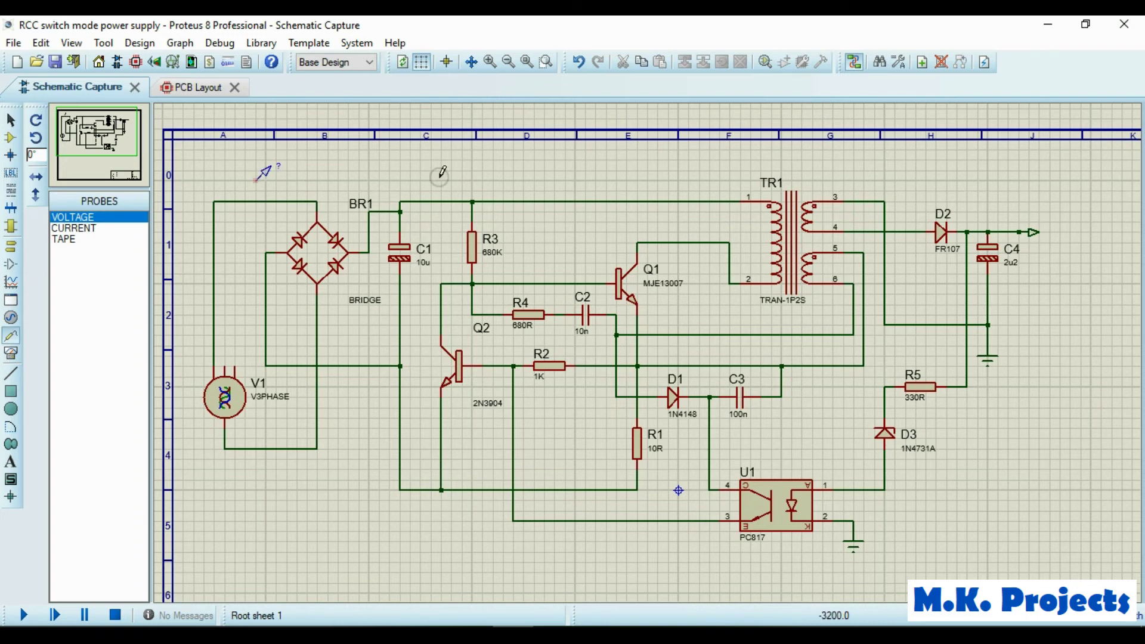
# Place voltage probes at D2's output and C4's lower side, plus a chassis ground wired to the lower rail.
pyautogui.click(992, 201)
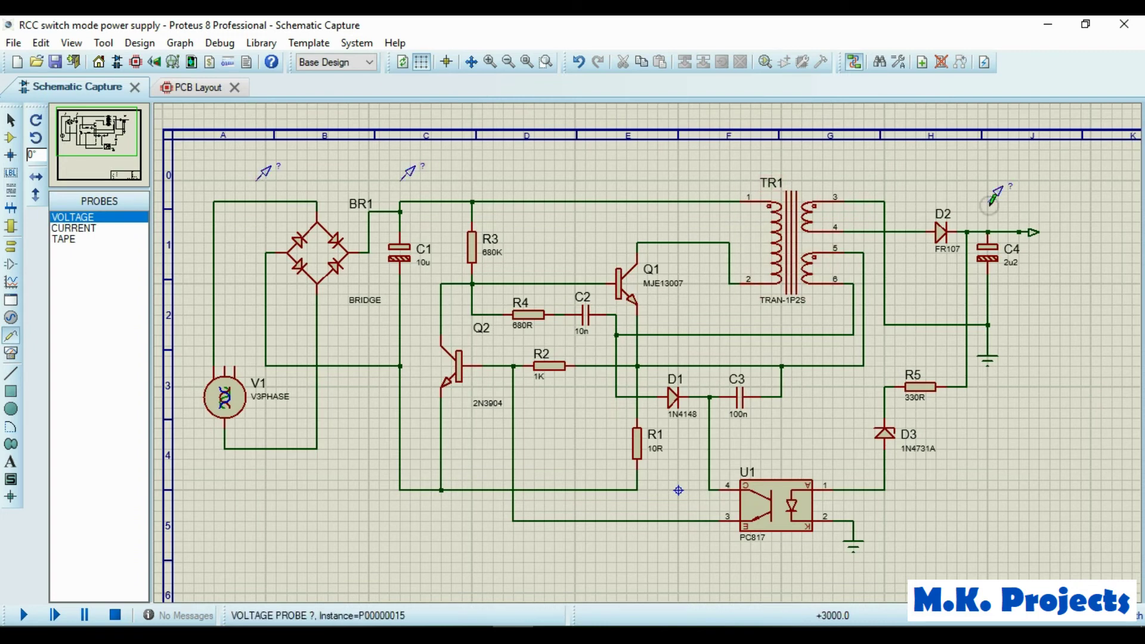
pyautogui.click(1021, 314)
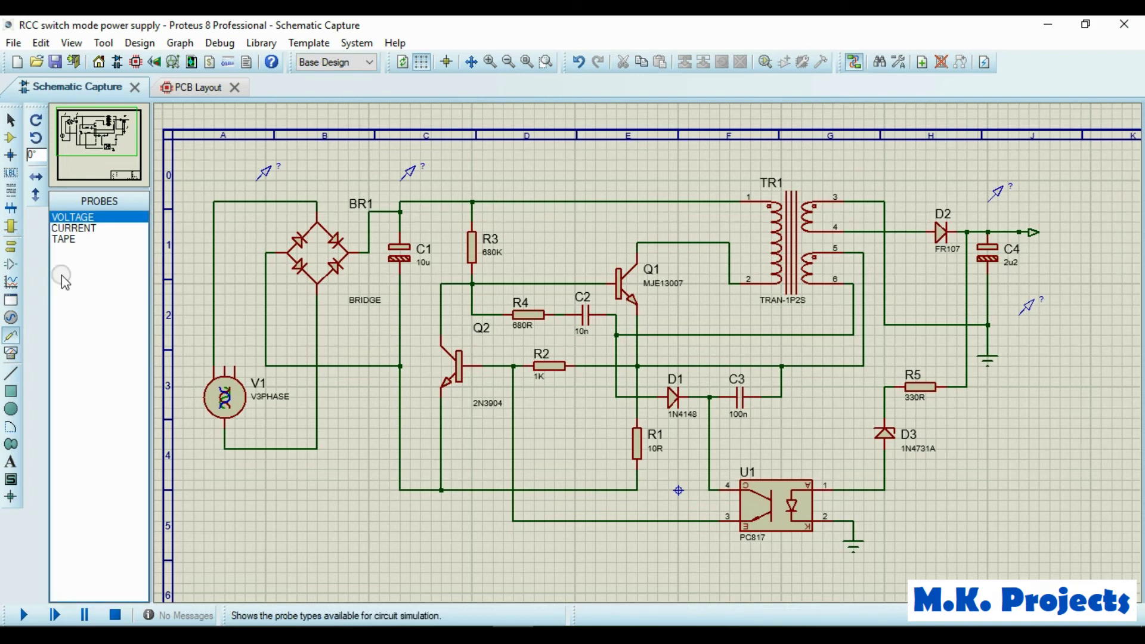
pyautogui.click(11, 246)
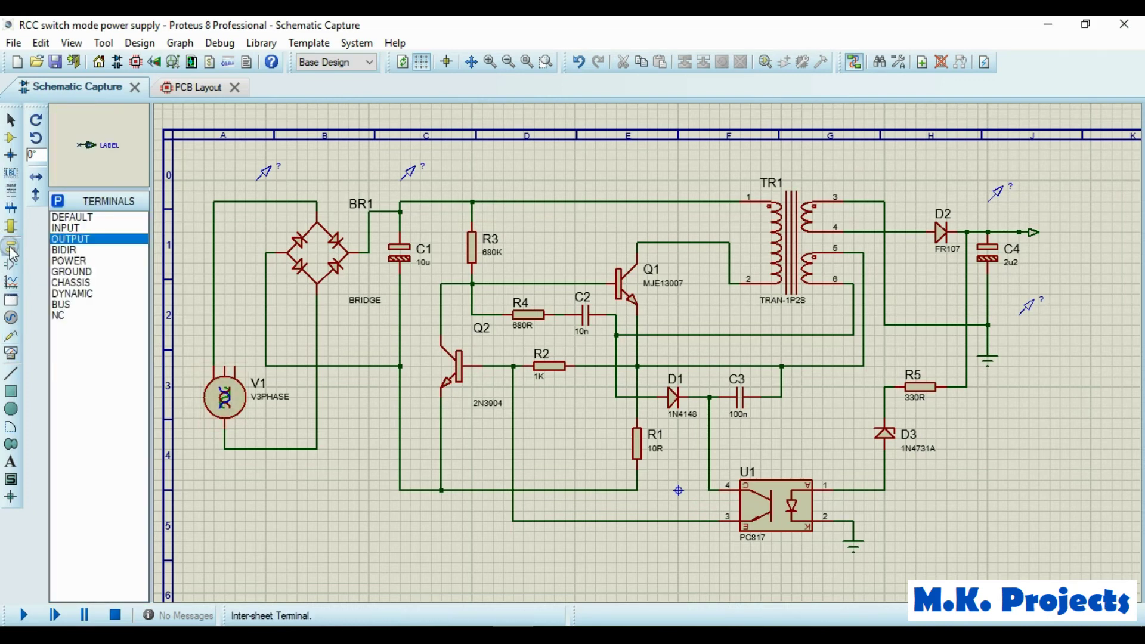
pyautogui.click(70, 282)
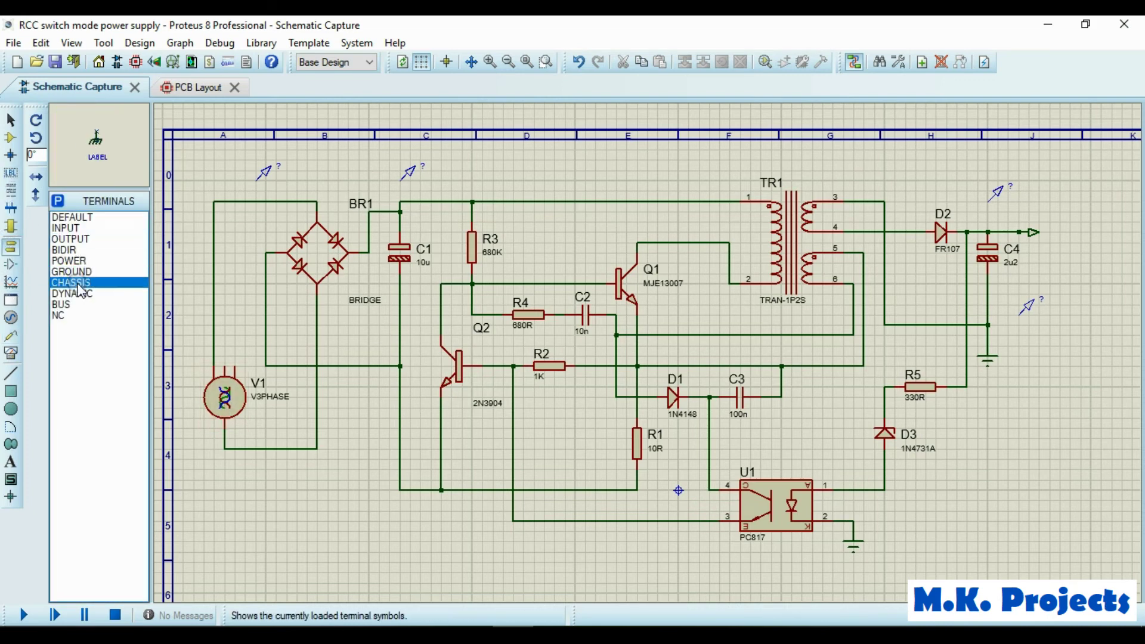
pyautogui.click(398, 504)
pyautogui.click(401, 490)
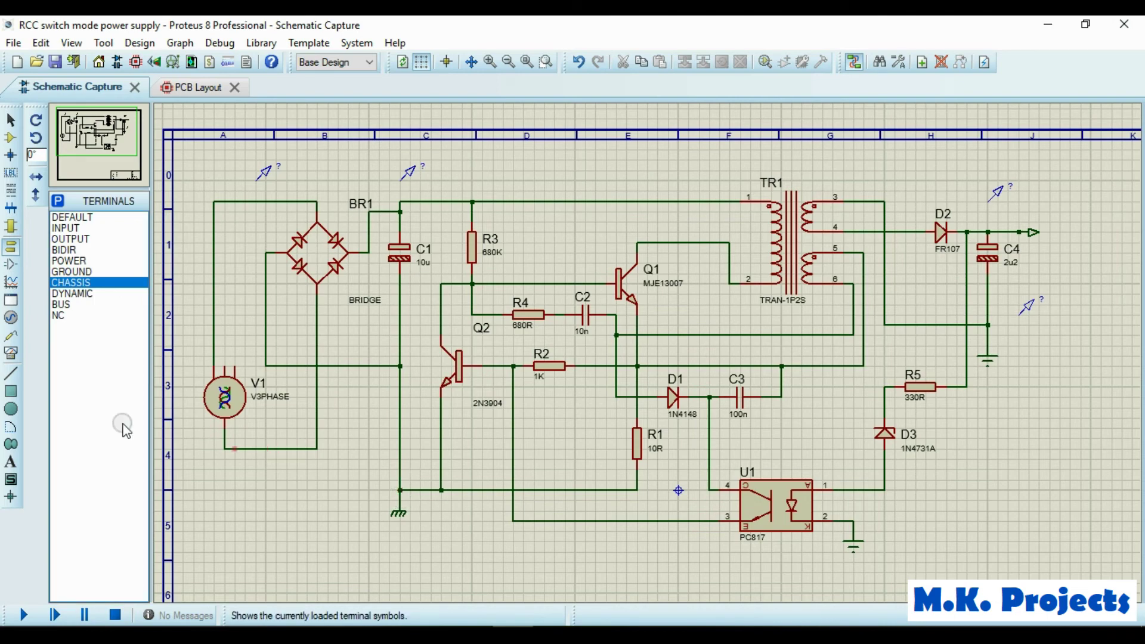
pyautogui.click(10, 137)
# Filter Pick Devices to Capacitors and browse the decoupling disc category.
pyautogui.click(57, 200)
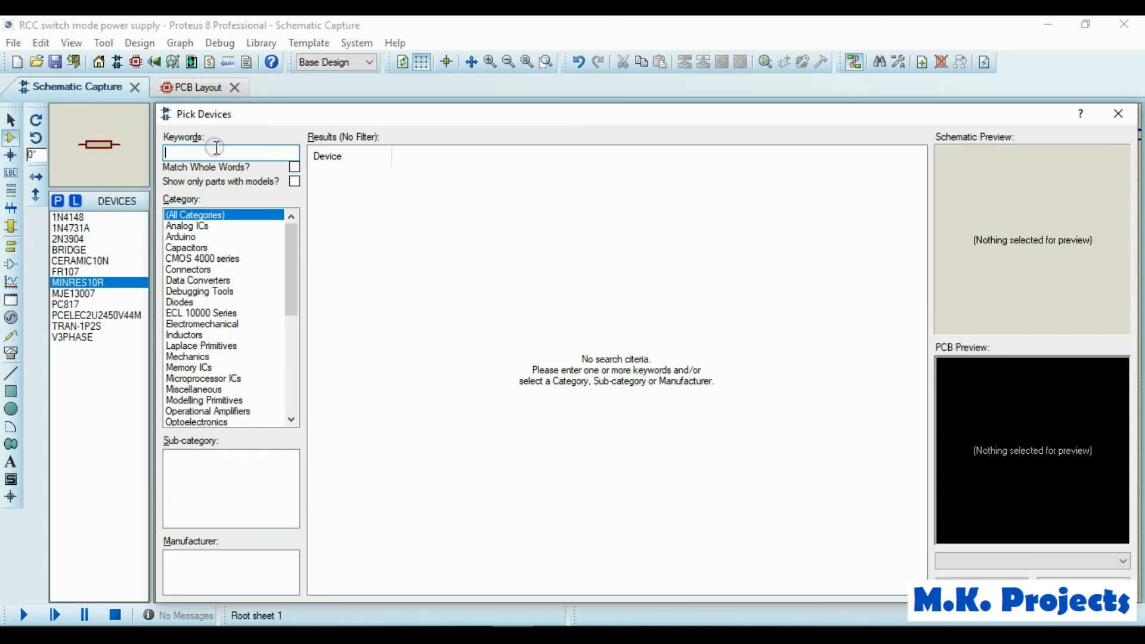
pyautogui.write('filter')
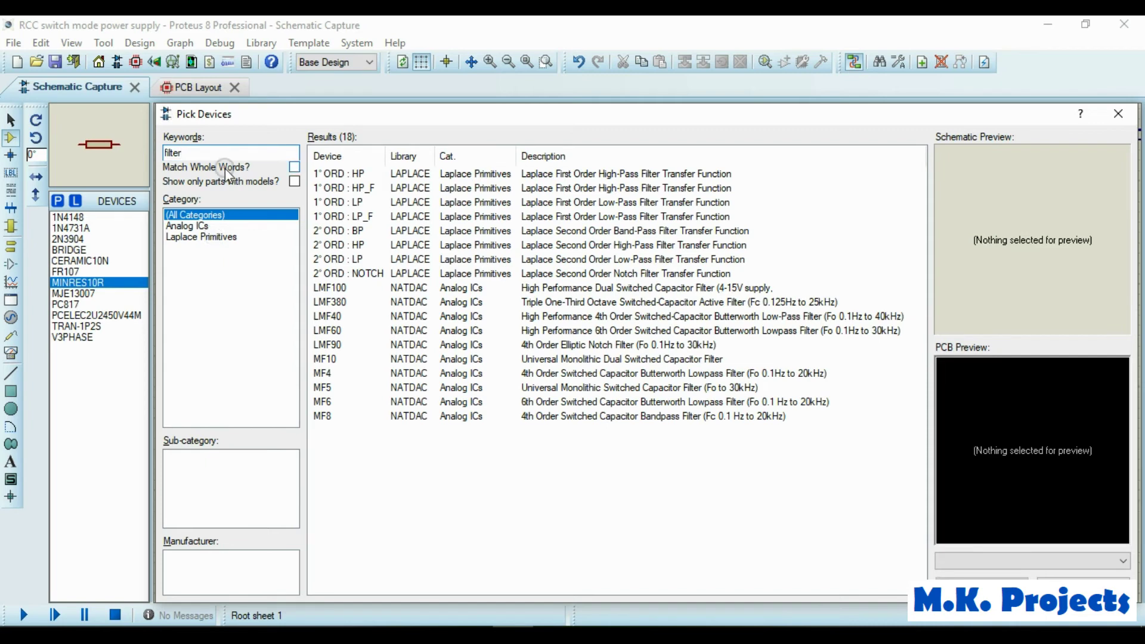
pyautogui.press('BackSpace')
pyautogui.press('BackSpace')
pyautogui.press('BackSpace')
pyautogui.click(186, 248)
pyautogui.moveTo(283, 471); pyautogui.dragTo(289, 475)
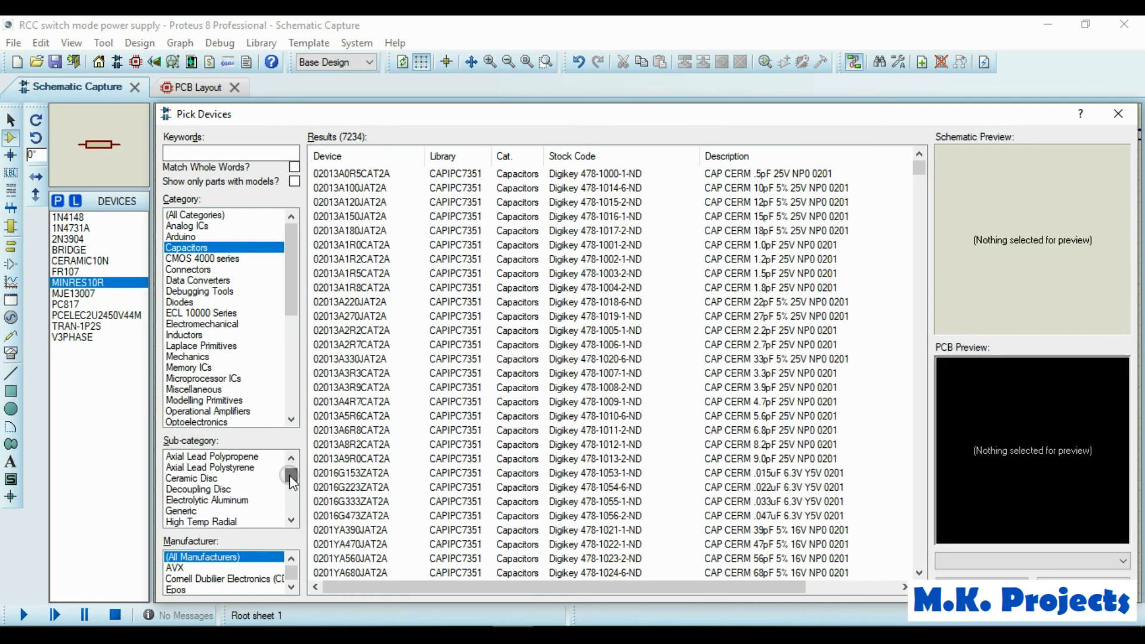
pyautogui.click(221, 489)
pyautogui.click(292, 518)
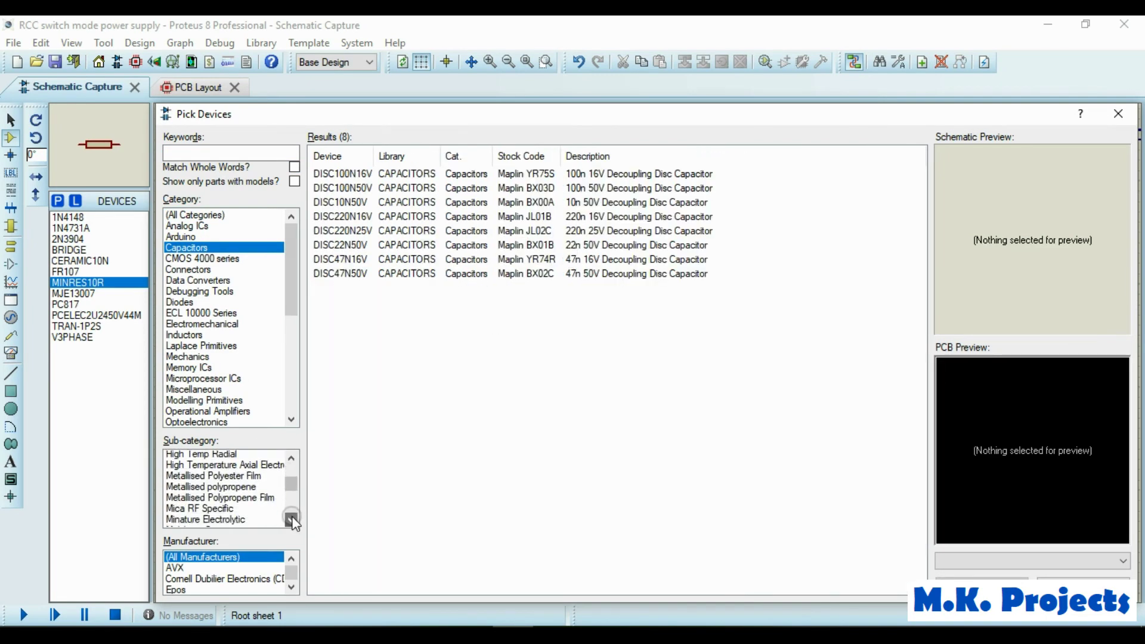
pyautogui.scroll(-2, 269, 467)
pyautogui.scroll(1, 268, 467)
# Compare mica and polyester layer capacitors, then pick the 100n POLYLAYER100N.
pyautogui.click(239, 457)
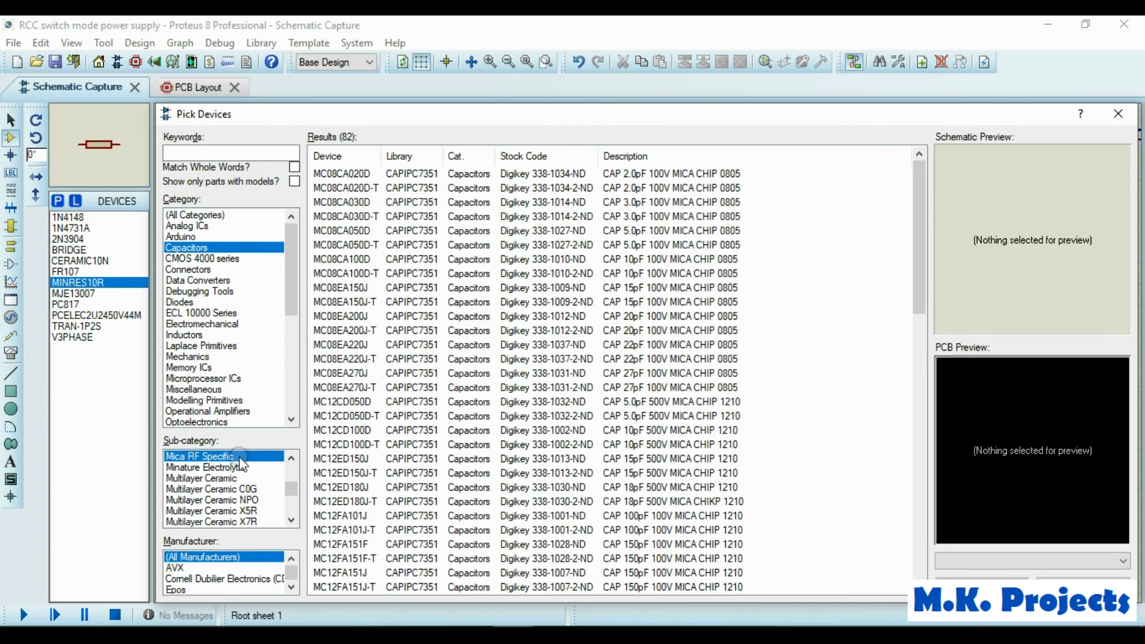
pyautogui.click(665, 375)
pyautogui.moveTo(292, 490); pyautogui.dragTo(218, 525)
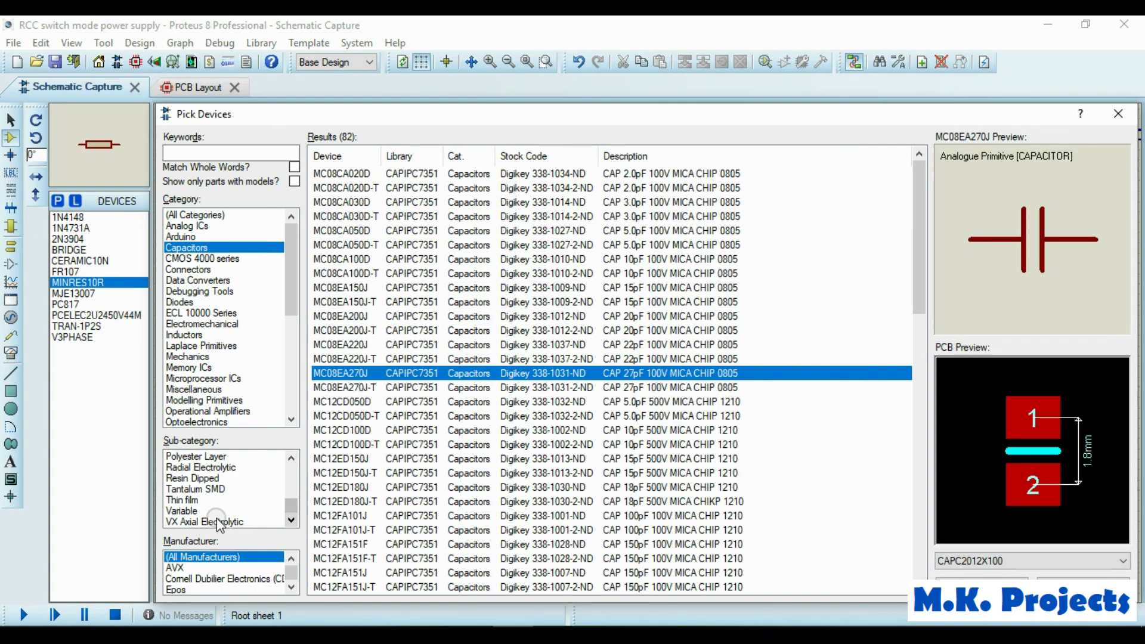
pyautogui.click(192, 457)
pyautogui.click(538, 300)
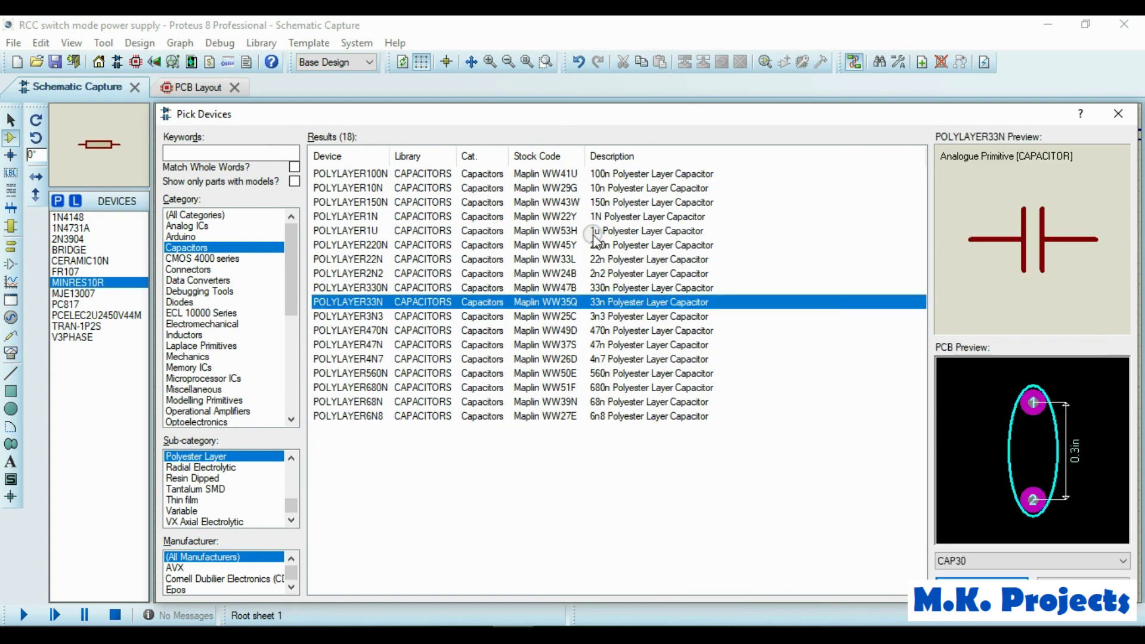
pyautogui.doubleClick(597, 173)
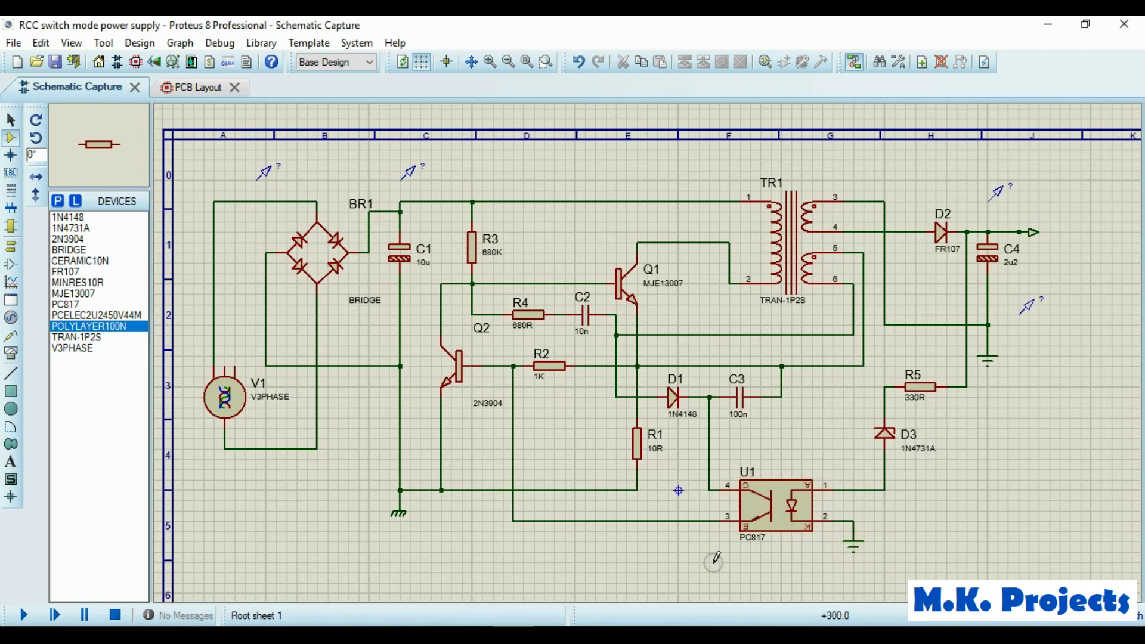
# Place 100n capacitor C5 below U1, wire it to the C4(−) probe, and connect the C1 probe to the top rail.
pyautogui.click(676, 562)
pyautogui.click(442, 490)
pyautogui.click(697, 562)
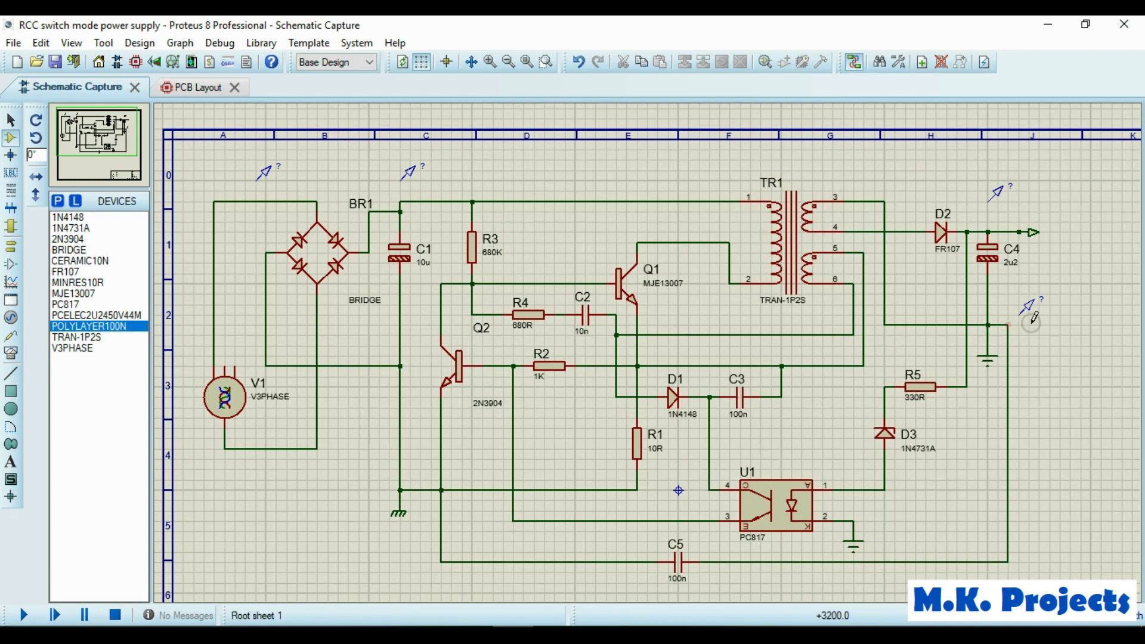
pyautogui.click(1010, 322)
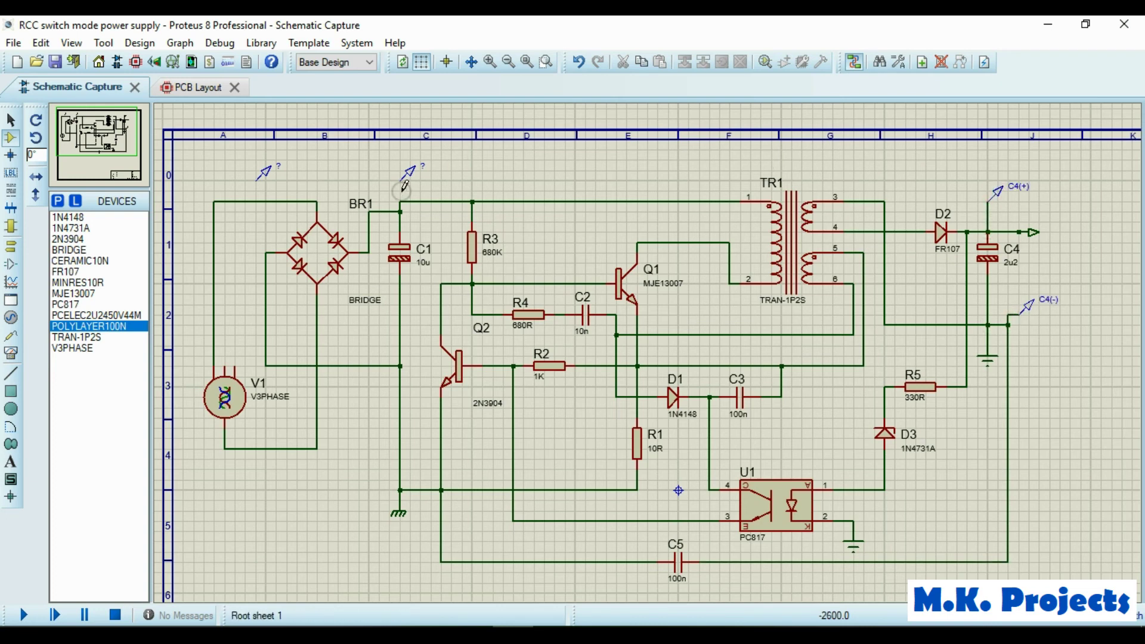
pyautogui.click(402, 190)
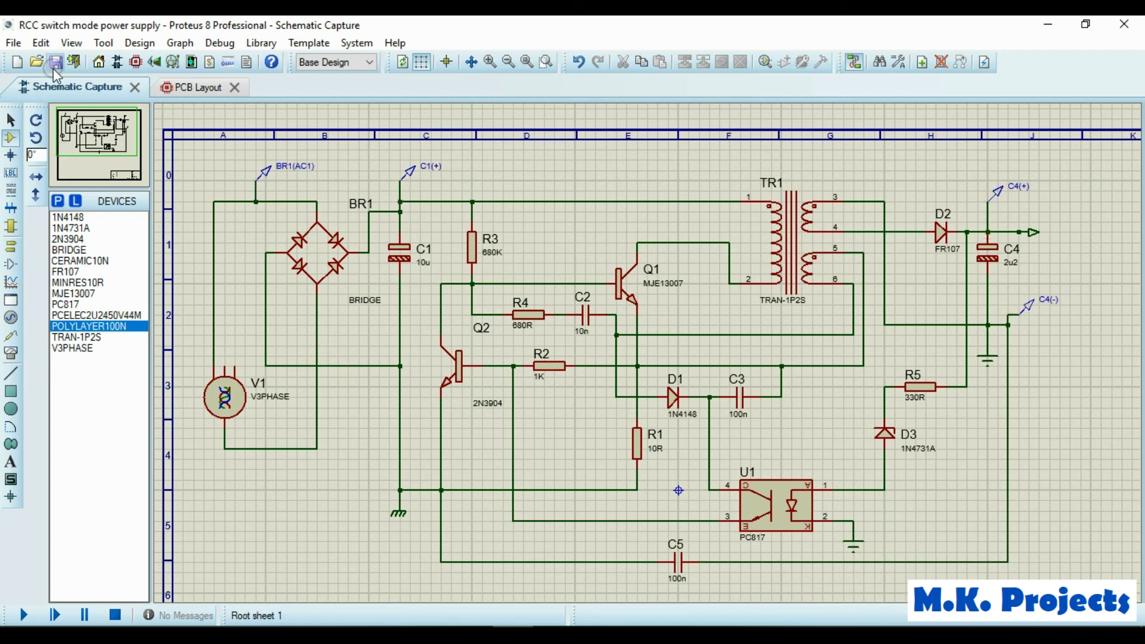
# Run the simulation, review the 'No model specified for D2' error and D2's properties, then stop it.
pyautogui.click(24, 615)
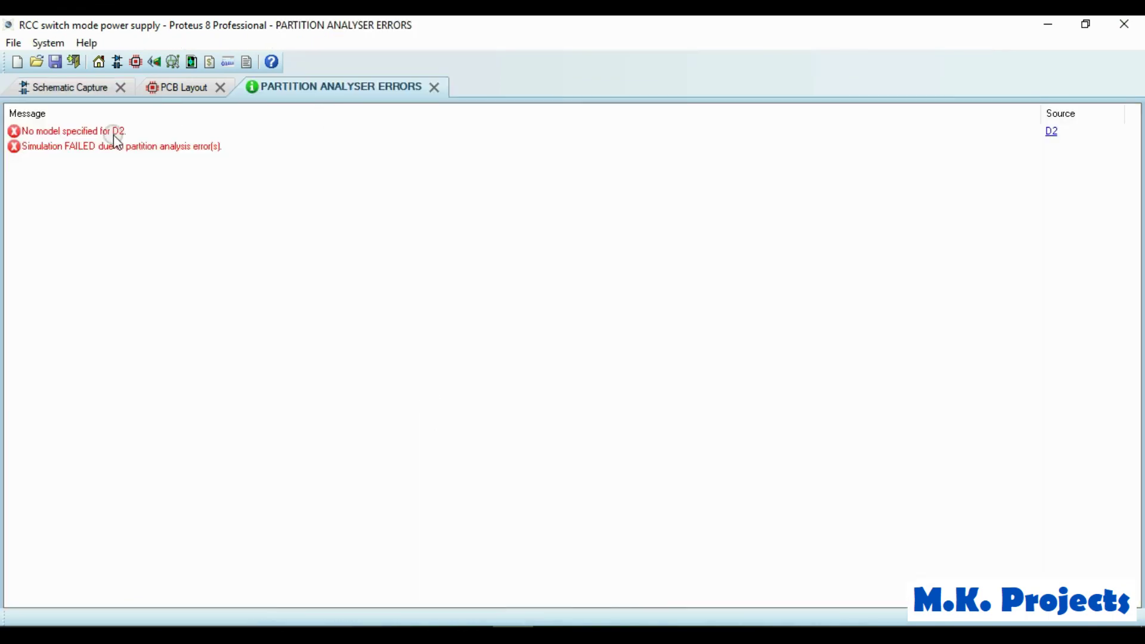
pyautogui.click(167, 87)
pyautogui.click(72, 87)
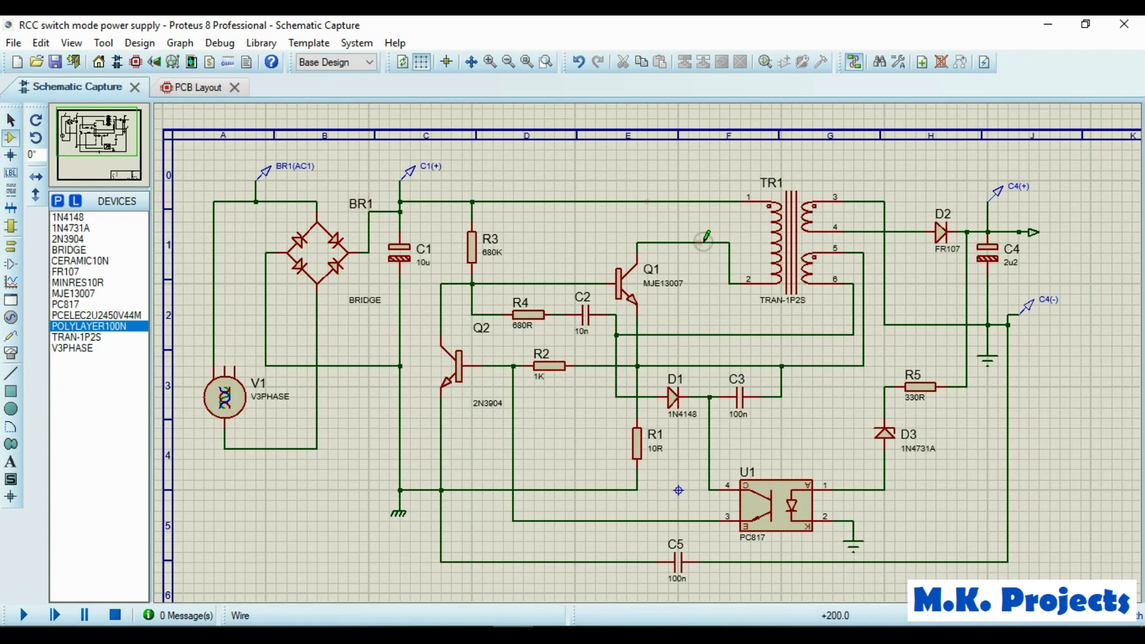
pyautogui.doubleClick(937, 238)
pyautogui.press('Return')
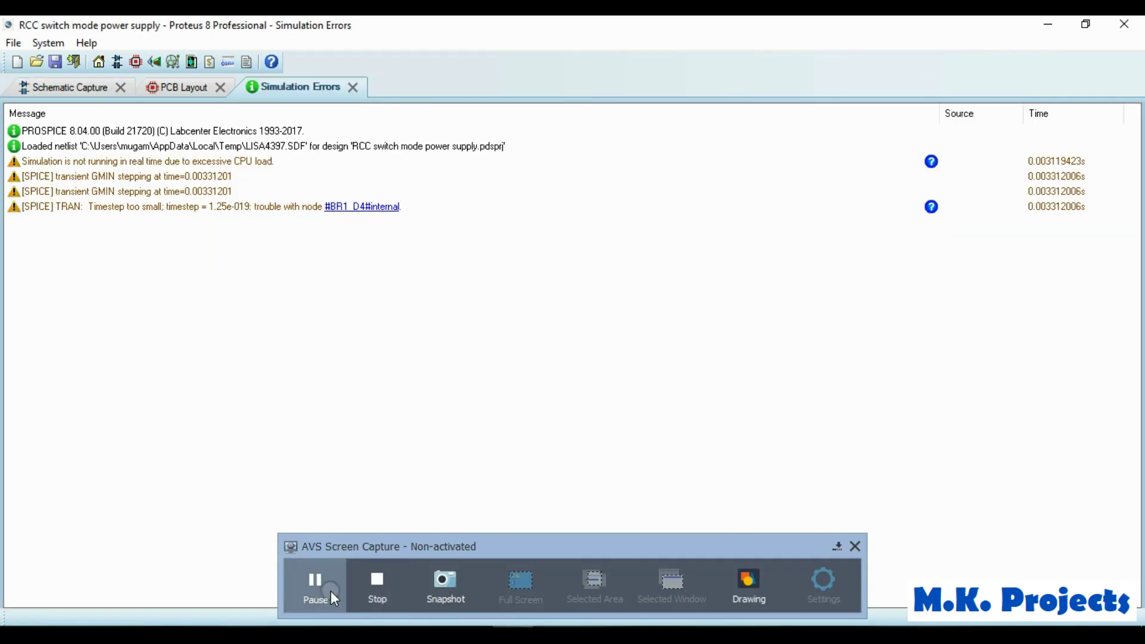
pyautogui.click(71, 86)
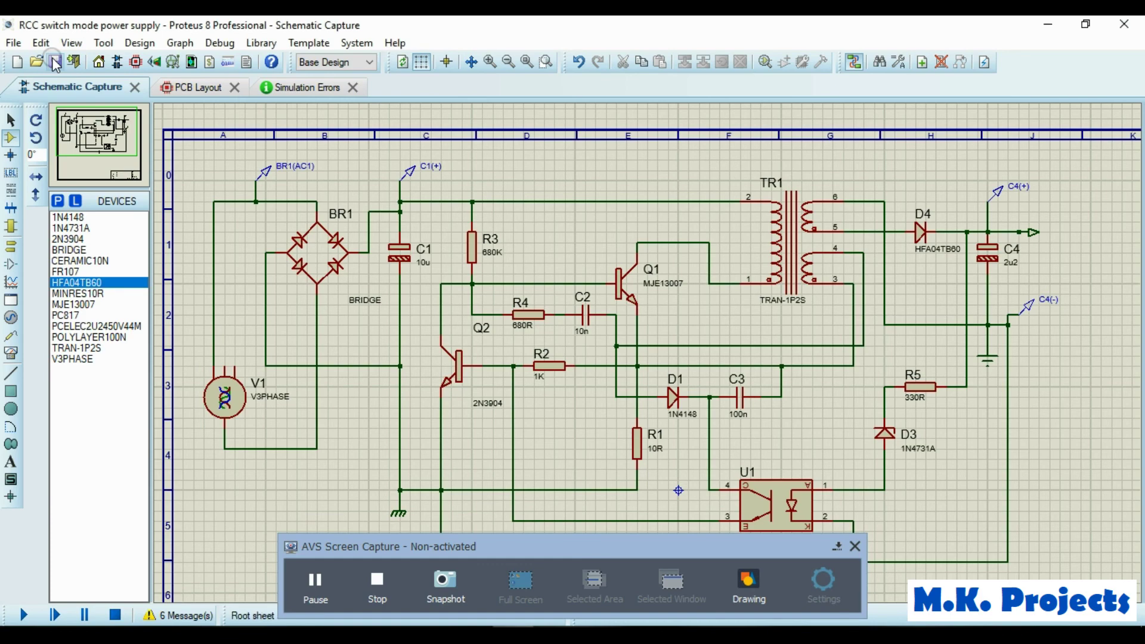